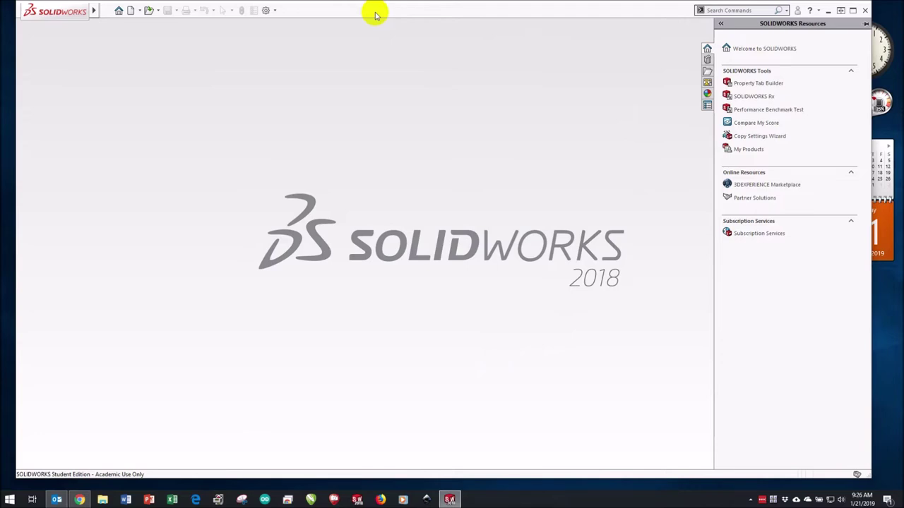
- Review the File menu's recent files and hide the Resources pane, leaving the empty start screen
left_click(101, 10)
left_click(75, 72)
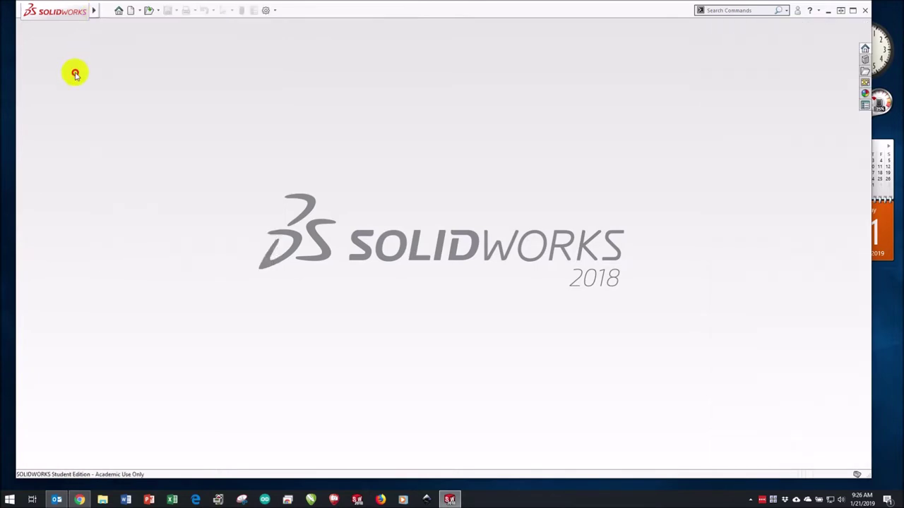
mouse_move(93, 12)
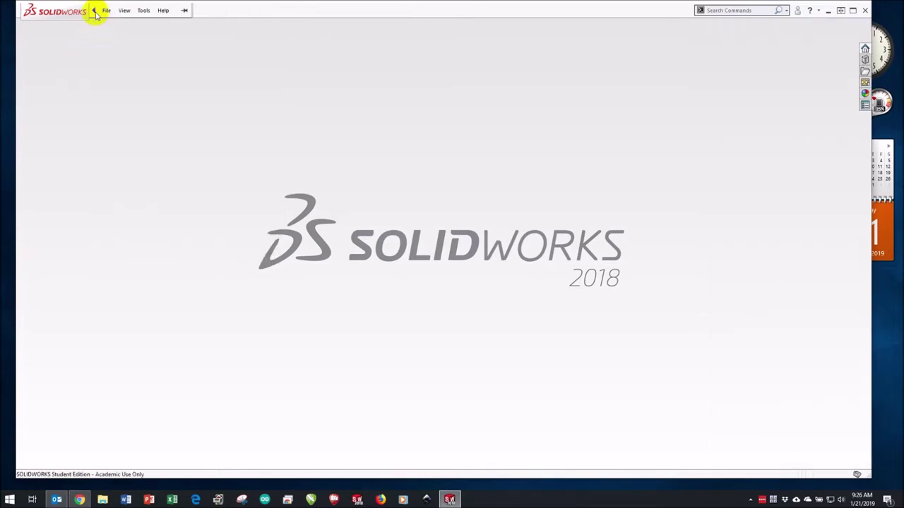
left_click(102, 12)
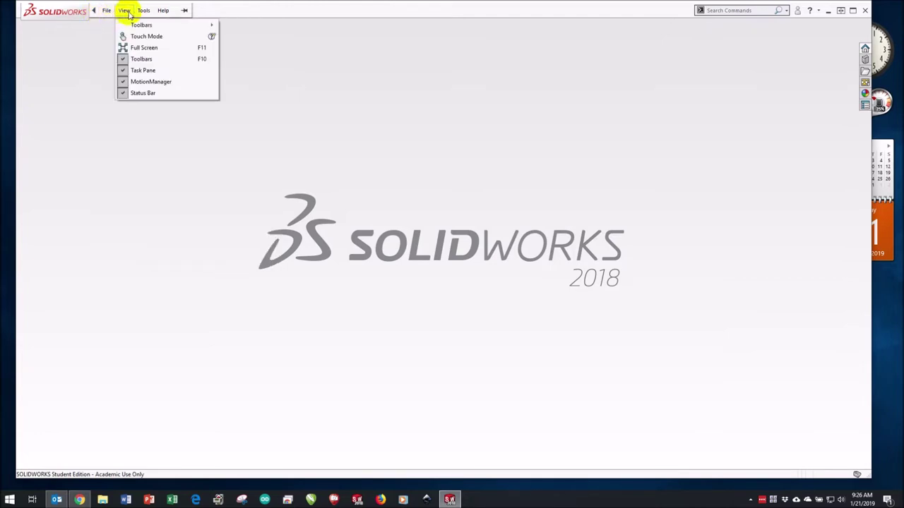
mouse_move(143, 11)
mouse_move(106, 11)
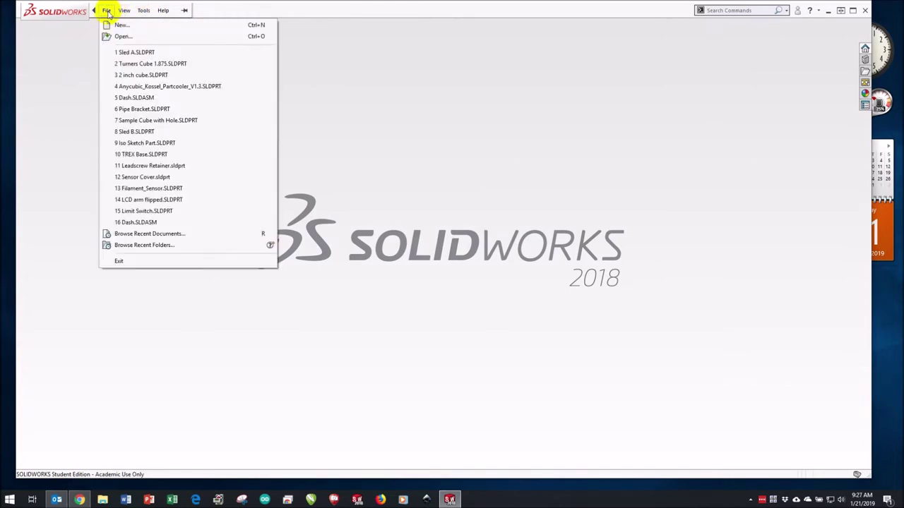
left_click(71, 42)
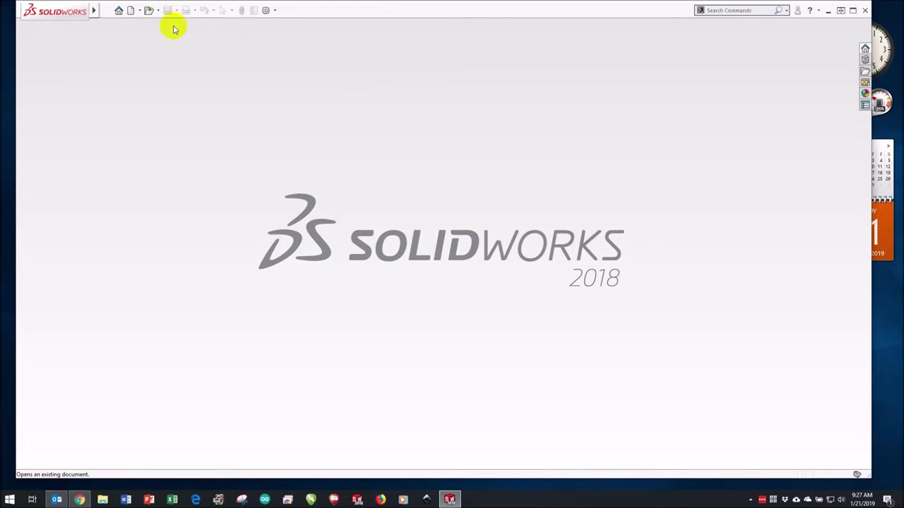
- Open Sled A.SLDPRT from the Garage Door Sled folder
left_click(148, 10)
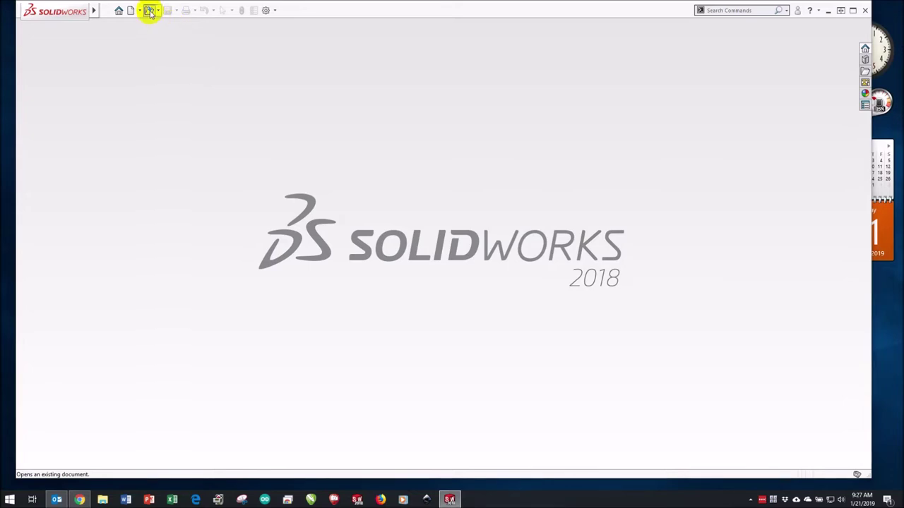
left_click(454, 176)
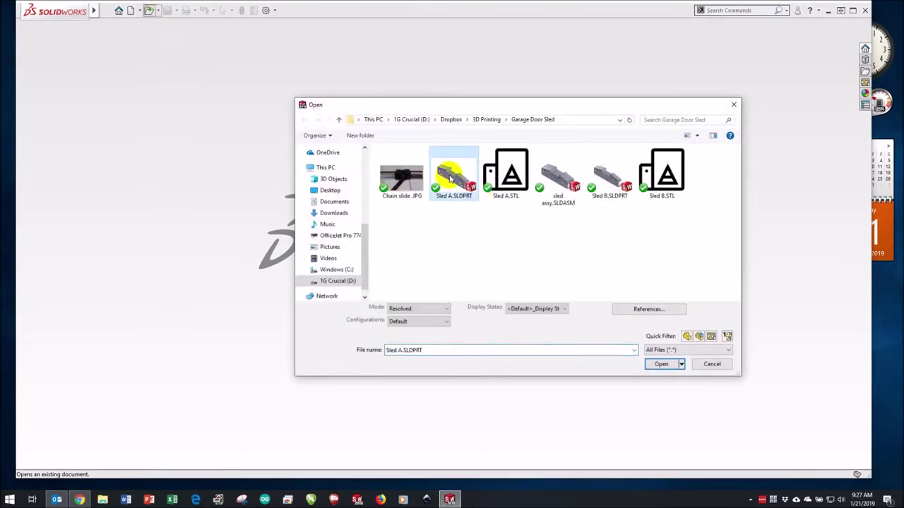
left_click(662, 364)
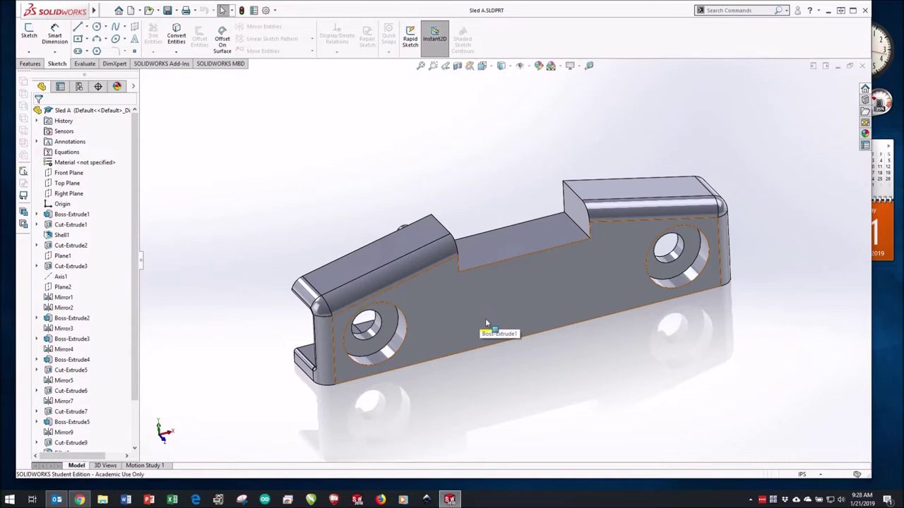
- Zoom in and out, orbit, and pan the Sled A part to inspect it from different angles
scroll(486, 322, "up", 5)
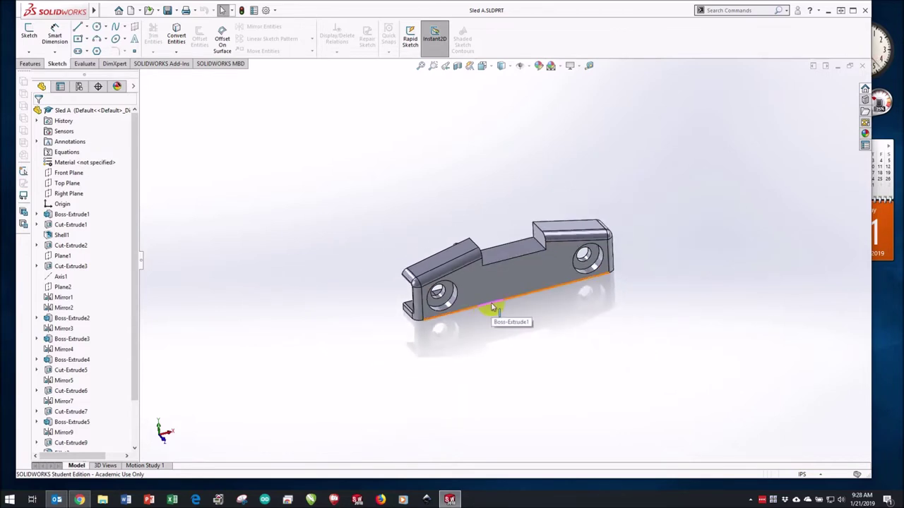
scroll(502, 275, "down", 3)
scroll(502, 280, "down", 5)
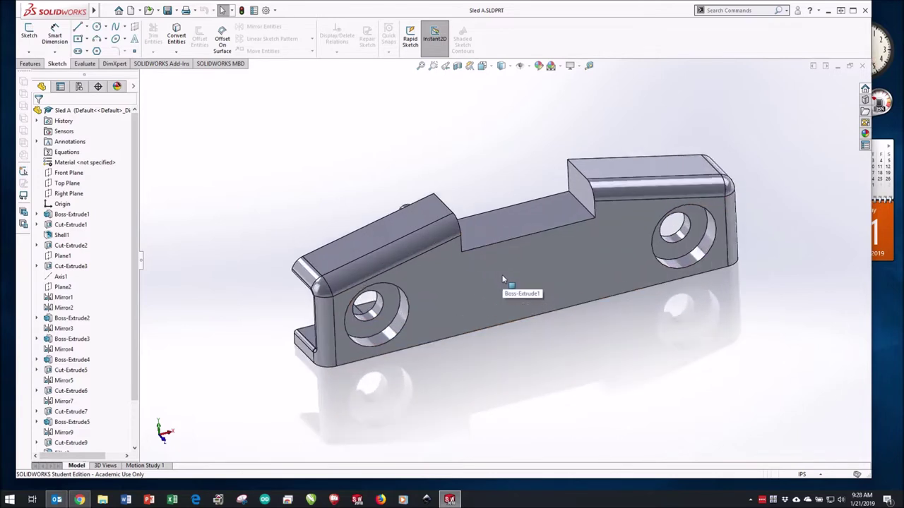
scroll(503, 280, "up", 5)
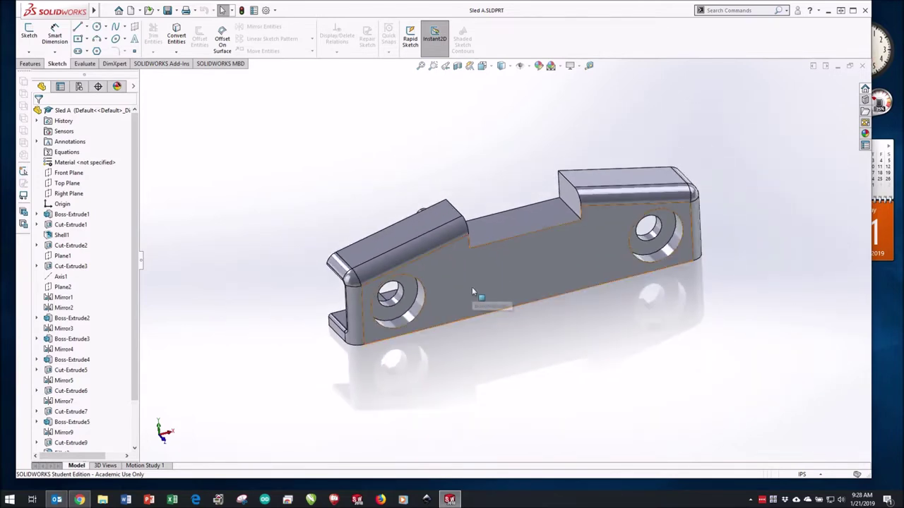
mouse_move(473, 291)
middle_mouse_down()
mouse_move(655, 296)
mouse_move(619, 339)
mouse_move(529, 339)
mouse_move(476, 382)
mouse_move(502, 428)
mouse_move(529, 400)
mouse_move(498, 400)
mouse_move(488, 422)
mouse_move(504, 386)
mouse_move(496, 422)
mouse_move(509, 406)
middle_mouse_up()
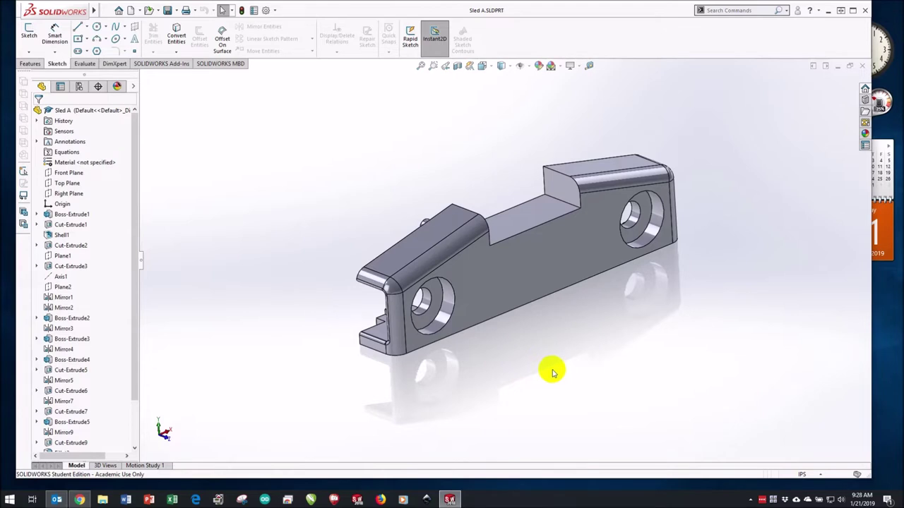
middle_click_drag(529, 266, 487, 309, "ctrl")
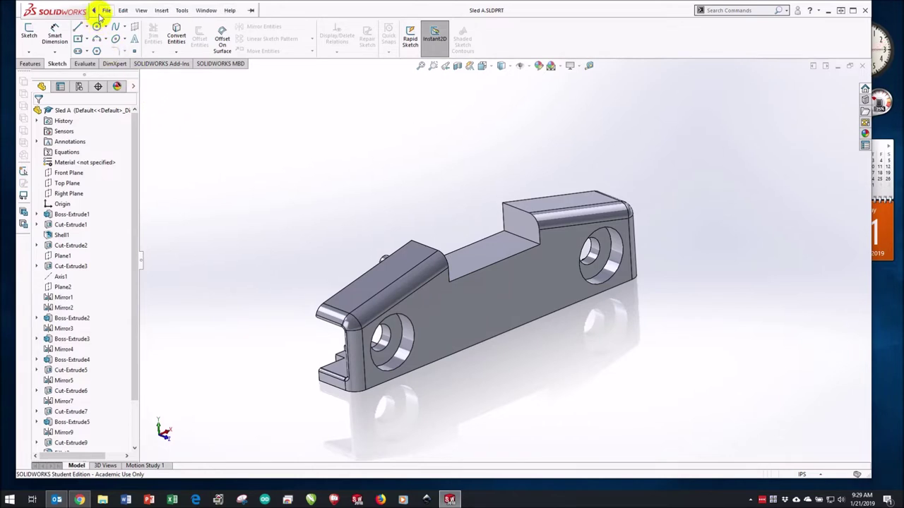
- Browse the File and Help menus, then pin the main menu bar so it stays visible
left_click(103, 10)
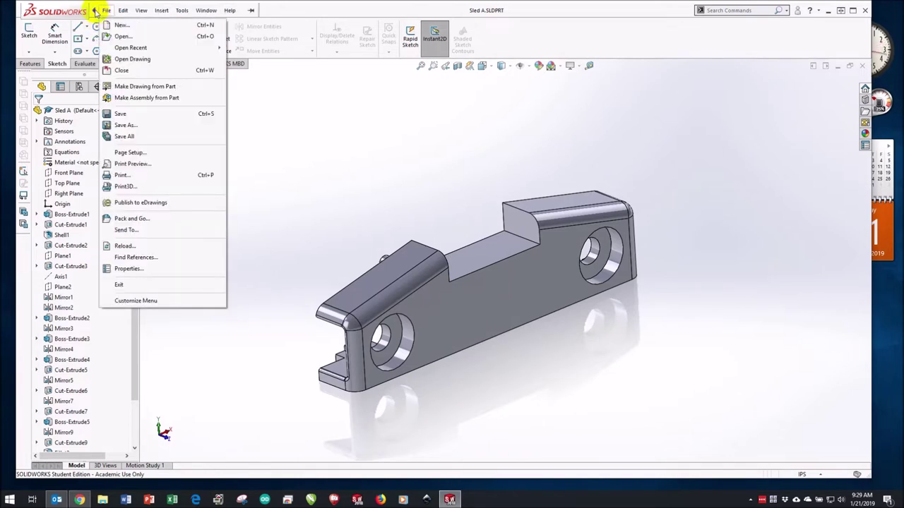
left_click(103, 10)
left_click(231, 10)
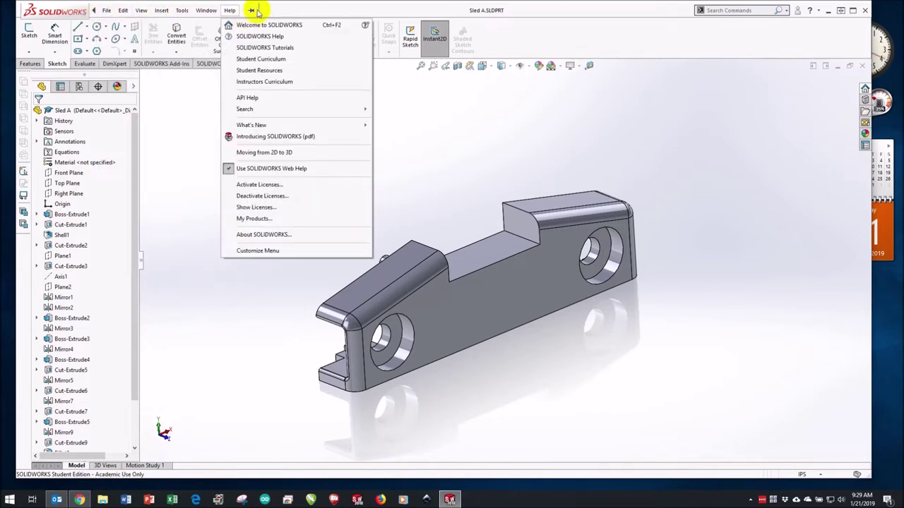
left_click(251, 10)
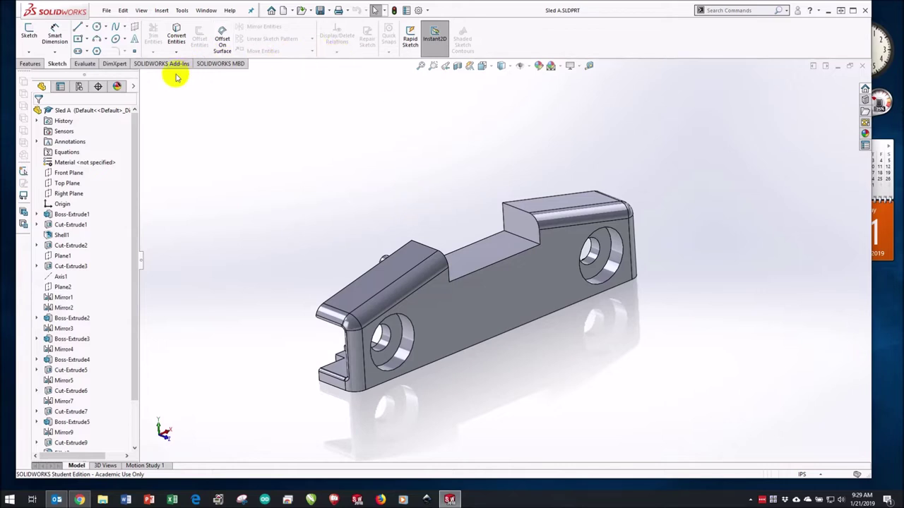
- Cycle through the Features, Sketch and Evaluate CommandManager tabs, ending back on Features
left_click(33, 65)
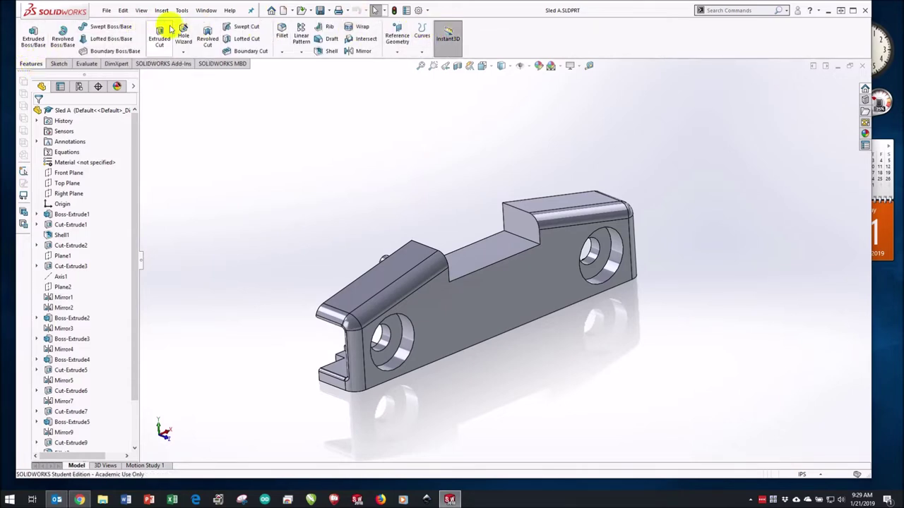
left_click(59, 65)
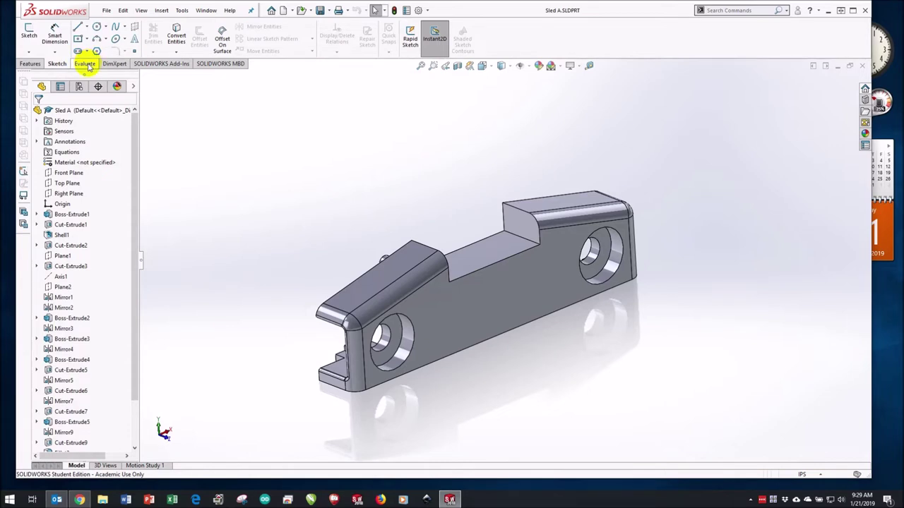
left_click(85, 64)
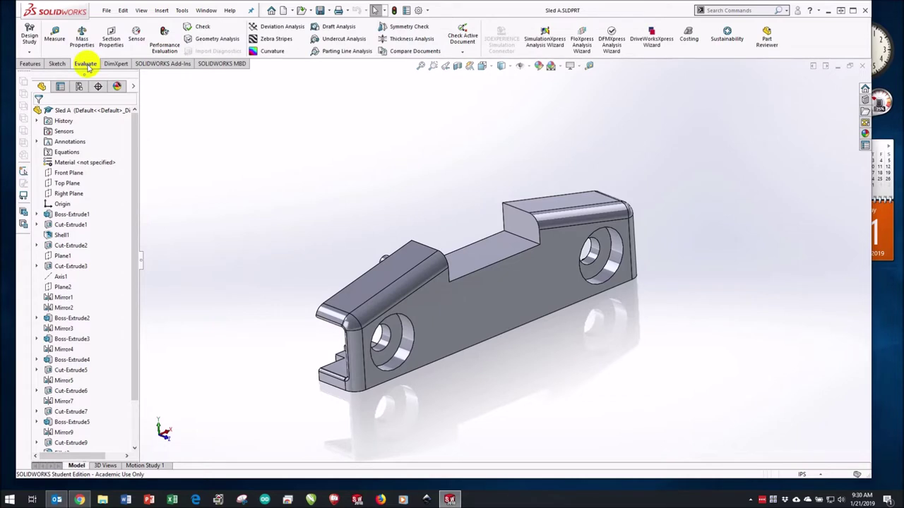
left_click(59, 65)
left_click(33, 66)
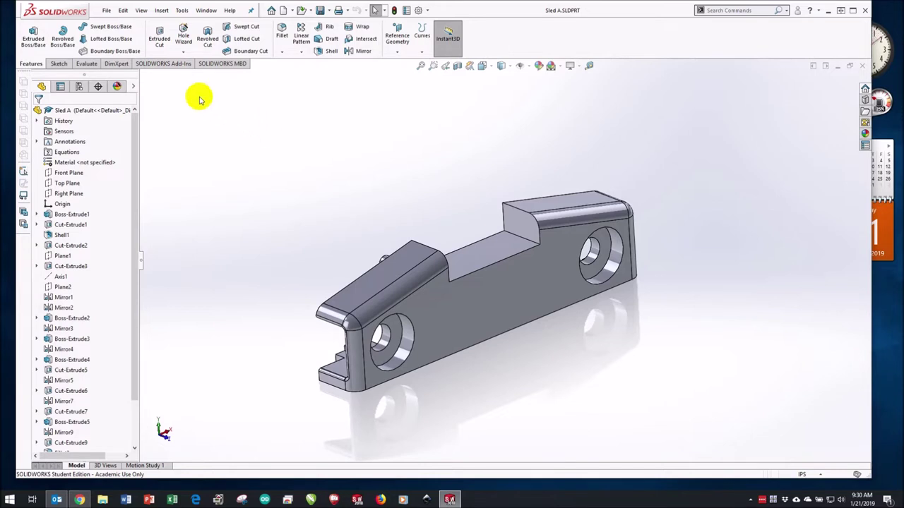
- Uncheck SOLIDWORKS MBD in the CommandManager tab list to hide that tab
right_click(124, 64)
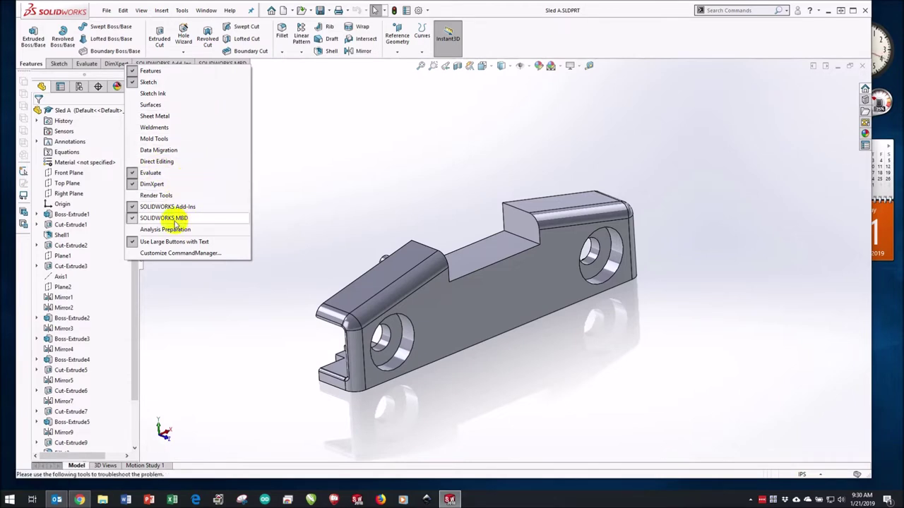
left_click(135, 220)
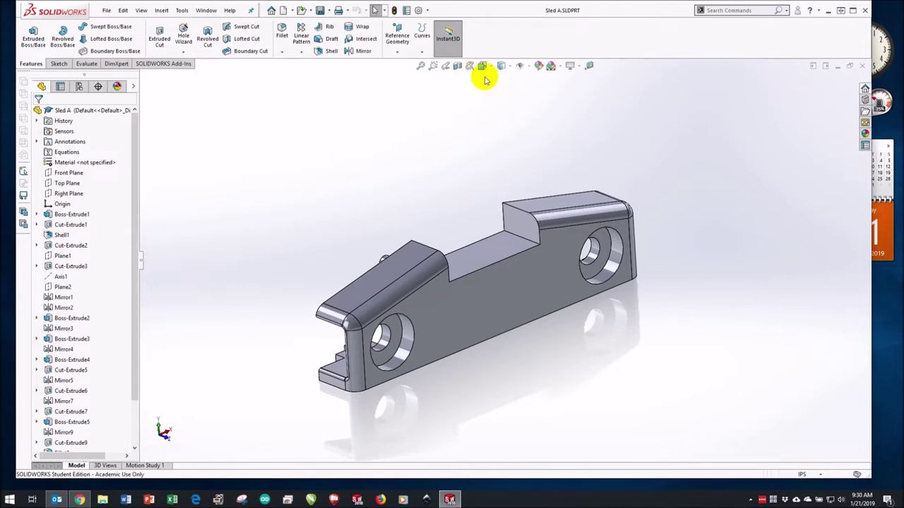
- Rotate Sled A slightly and show the View Selector cube around it
middle_click_drag(464, 315, 531, 238)
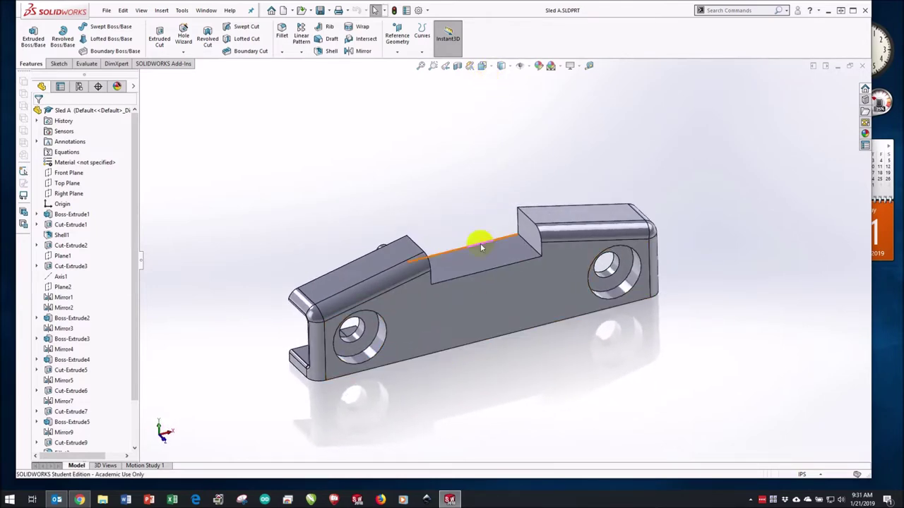
left_click(492, 66)
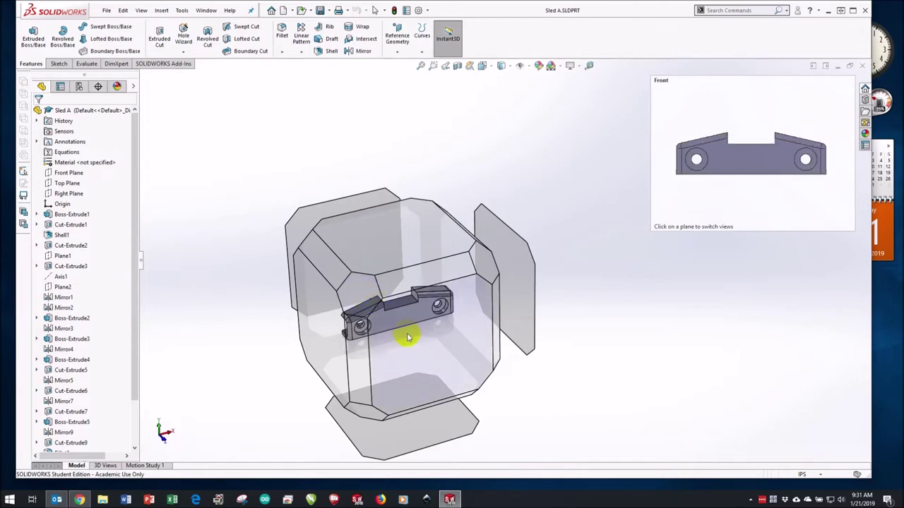
- Set Sled A to isometric view and widen the FeatureManager panel so Fillet2 shows
left_click(355, 300)
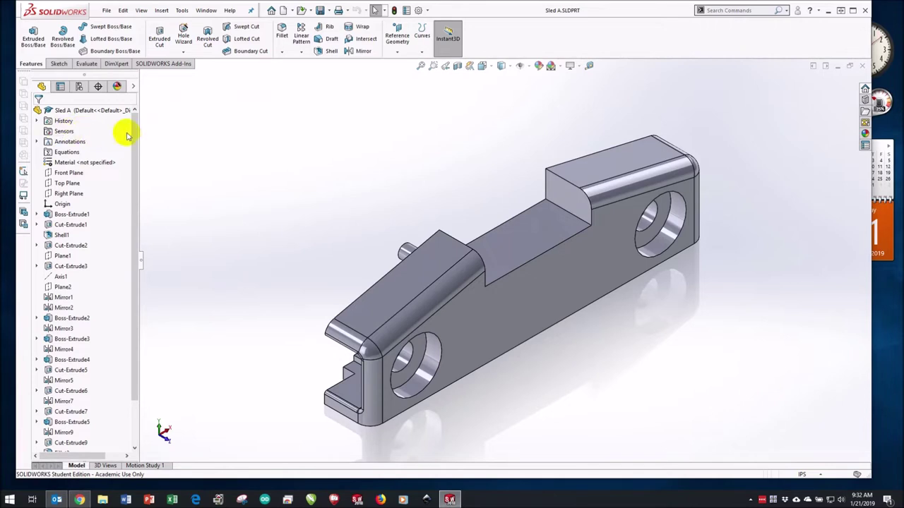
mouse_move(131, 121)
left_mouse_down()
mouse_move(197, 216)
mouse_move(137, 141)
mouse_move(134, 110)
left_mouse_up()
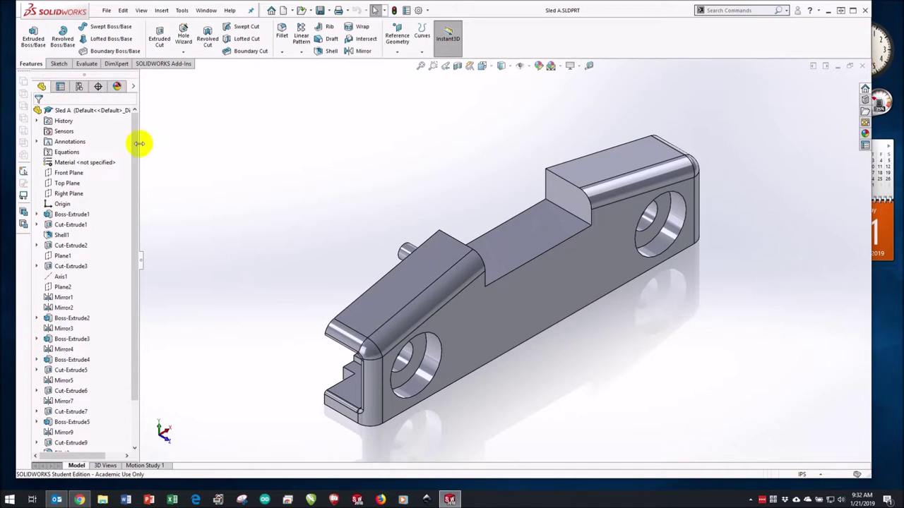
left_click_drag(140, 144, 189, 149)
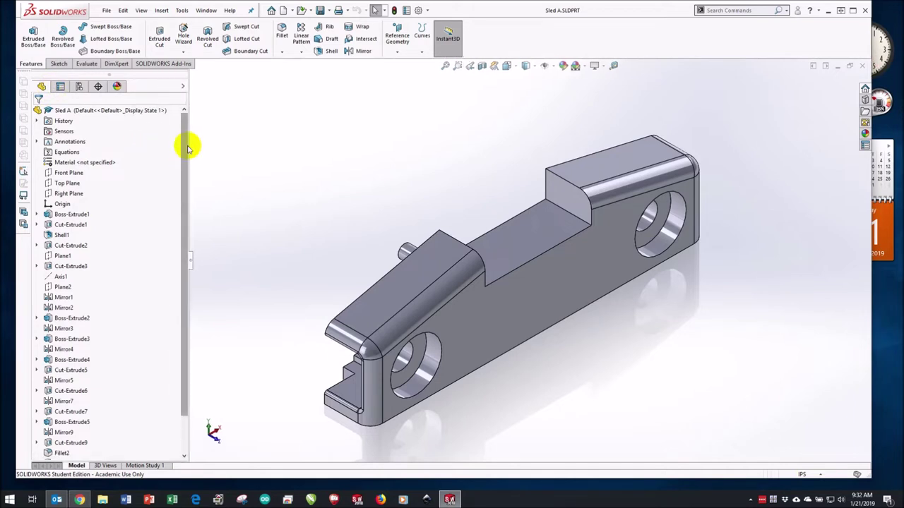
- Scroll the feature tree down to Fillet5 and flip the part to show its underside
left_click_drag(186, 132, 191, 248)
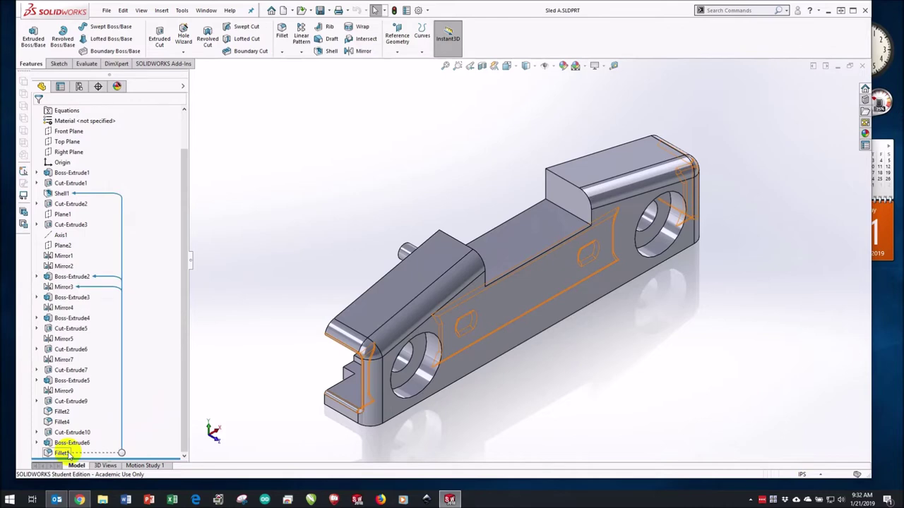
middle_click_drag(465, 381, 549, 297)
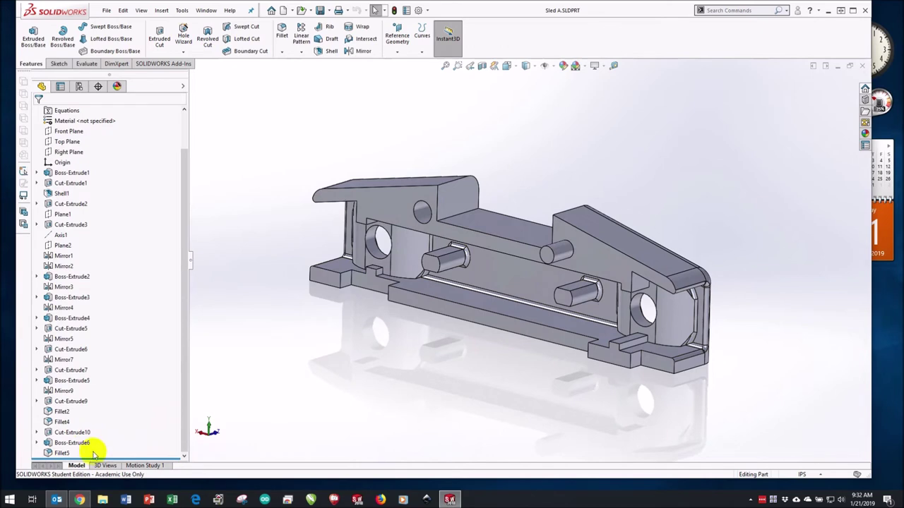
- Check Fillet5's parent references, then rotate the part back to an angled view of the two-hole side
mouse_move(63, 454)
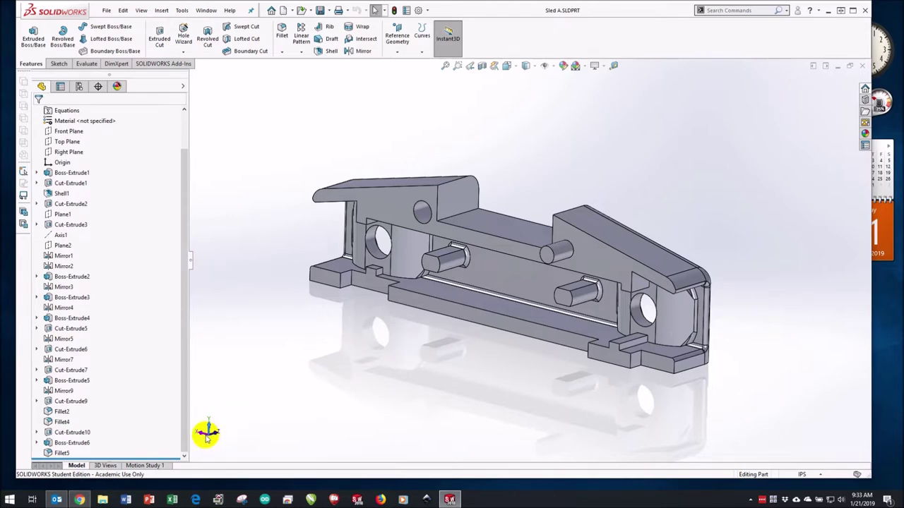
middle_click_drag(499, 361, 459, 299)
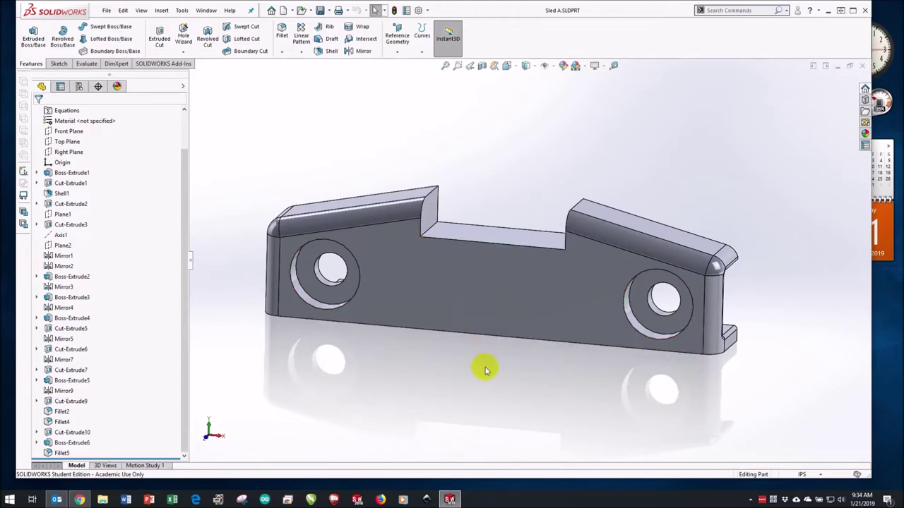
- Bring up the Orientation dialog, move it aside, and view the part from the Back
key("space")
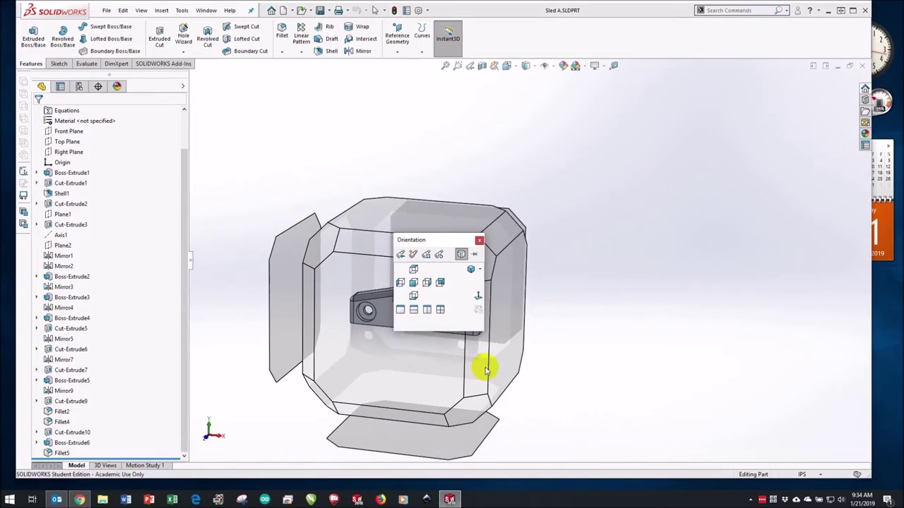
left_click_drag(417, 238, 578, 263)
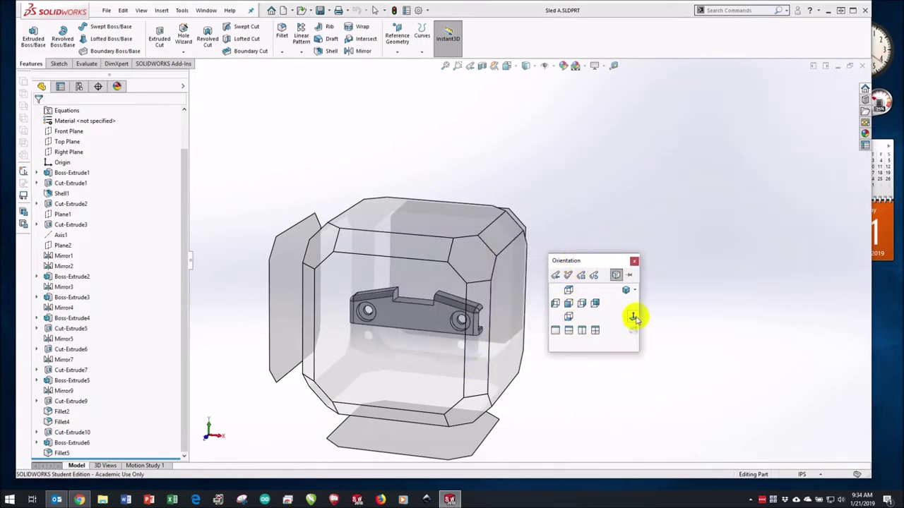
mouse_move(426, 327)
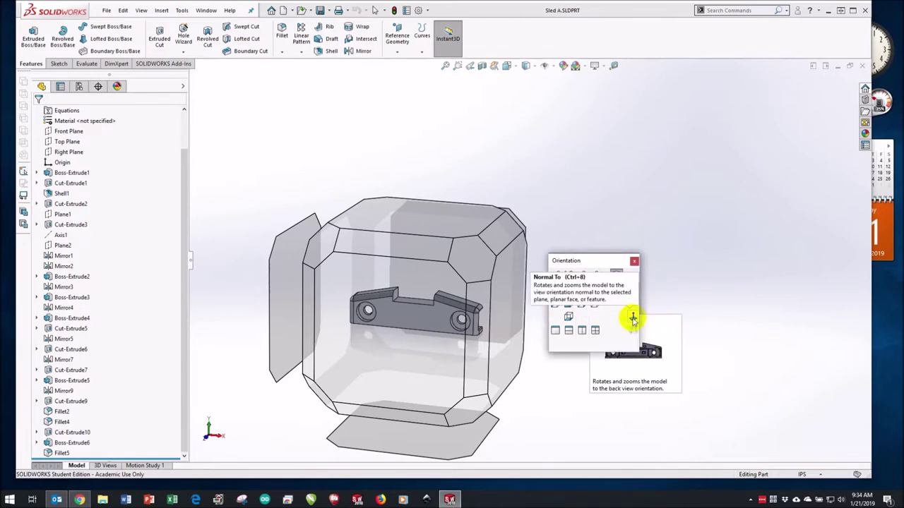
left_click(633, 320)
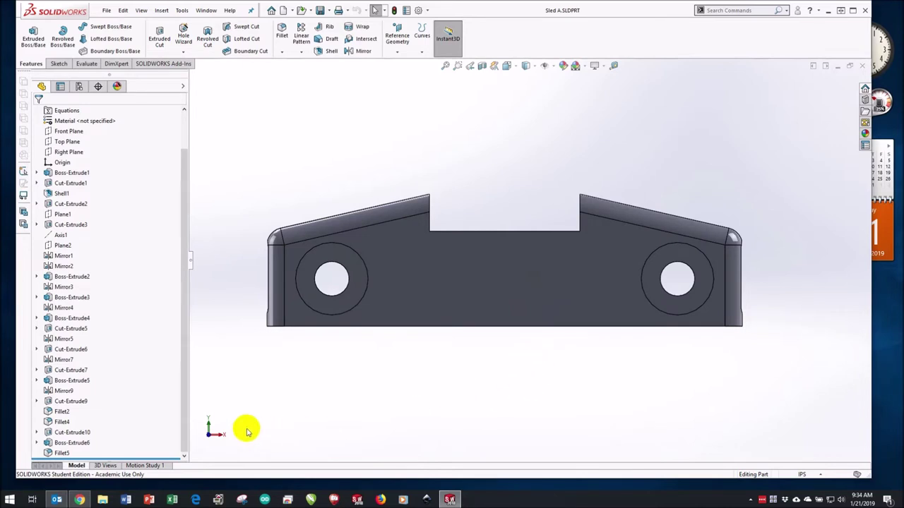
- Set the view Normal To the part's large side face, then bring up the SW Screen Elements reference
left_click(369, 308)
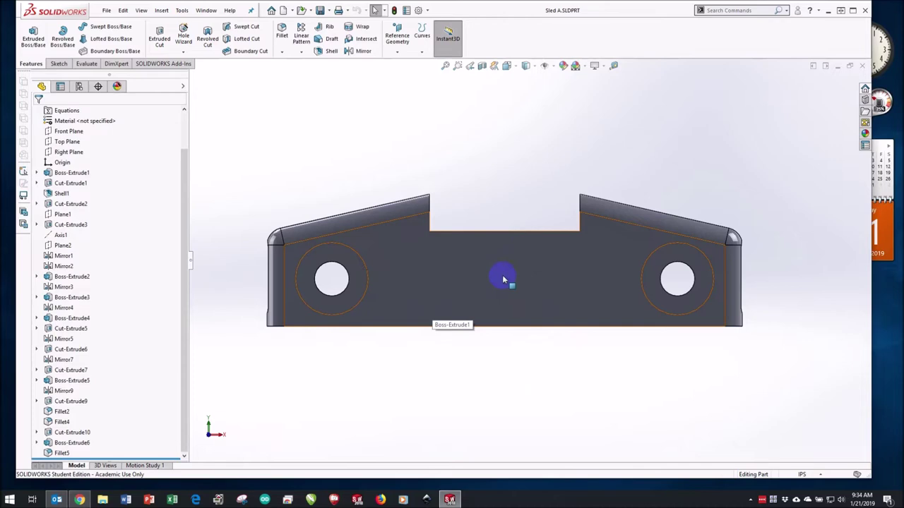
middle_click_drag(509, 278, 462, 343)
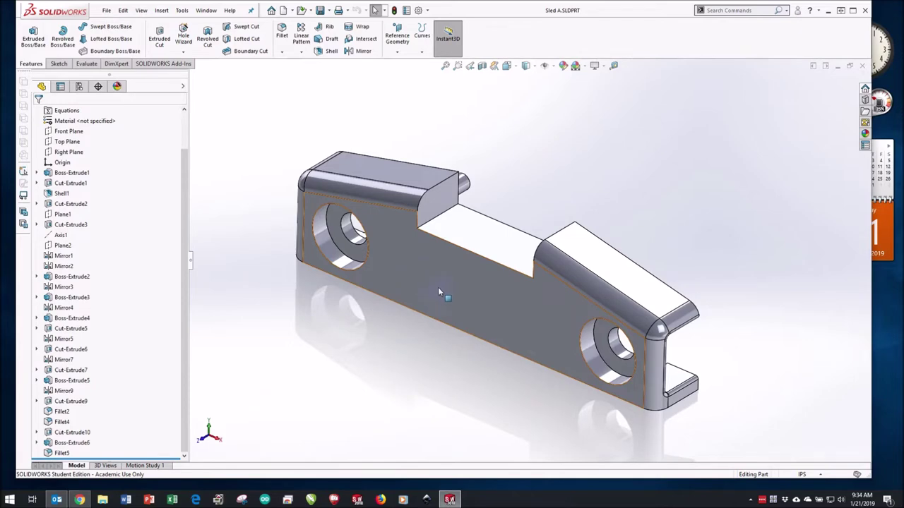
key("space")
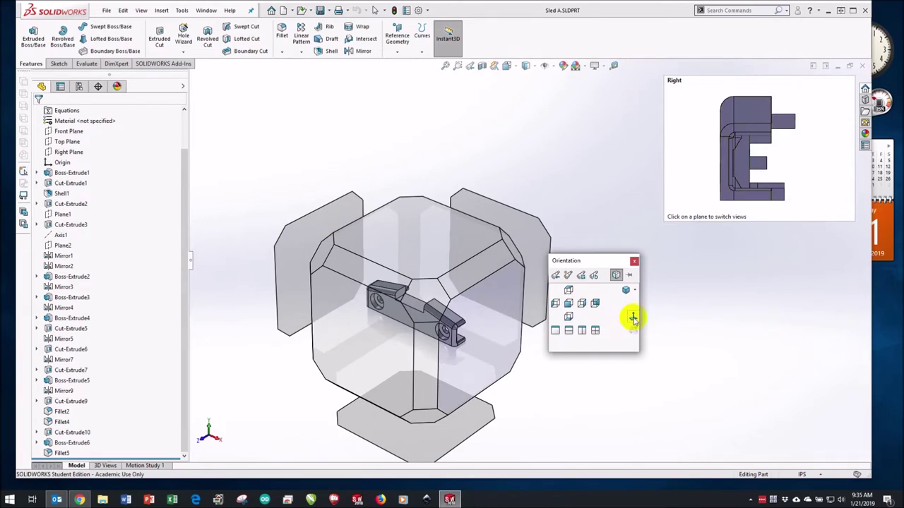
left_click(633, 319)
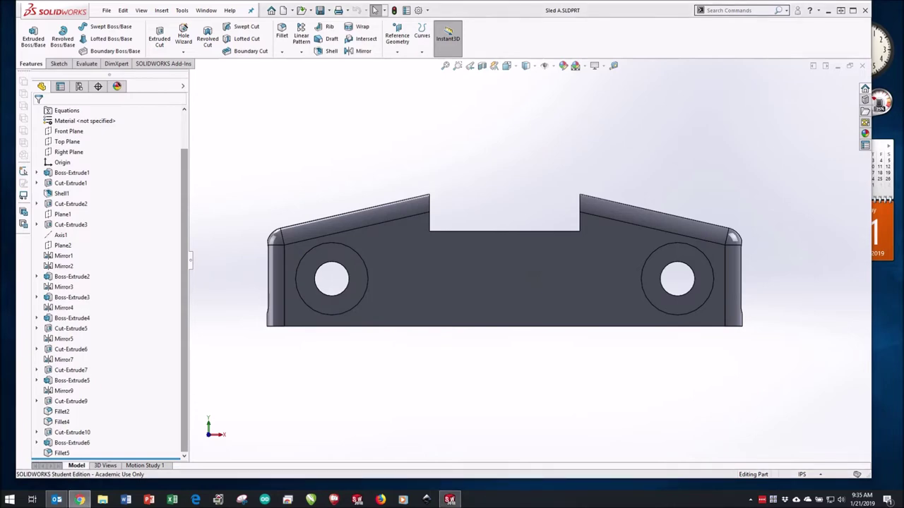
key("alt+Tab")
left_click_drag(611, 6, 625, 29)
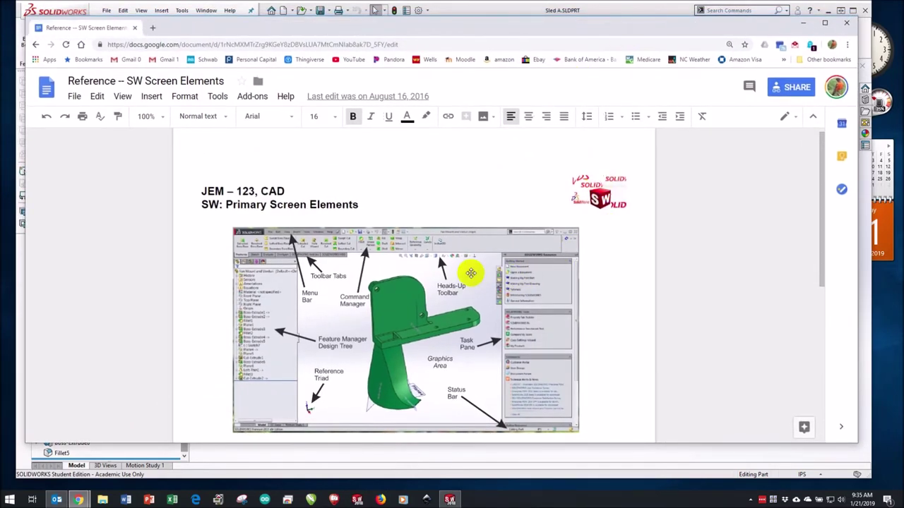
- Scroll through the Reference -- SW Screen Elements document, then minimize it
scroll(470, 273, "down", 4)
scroll(473, 269, "down", 1)
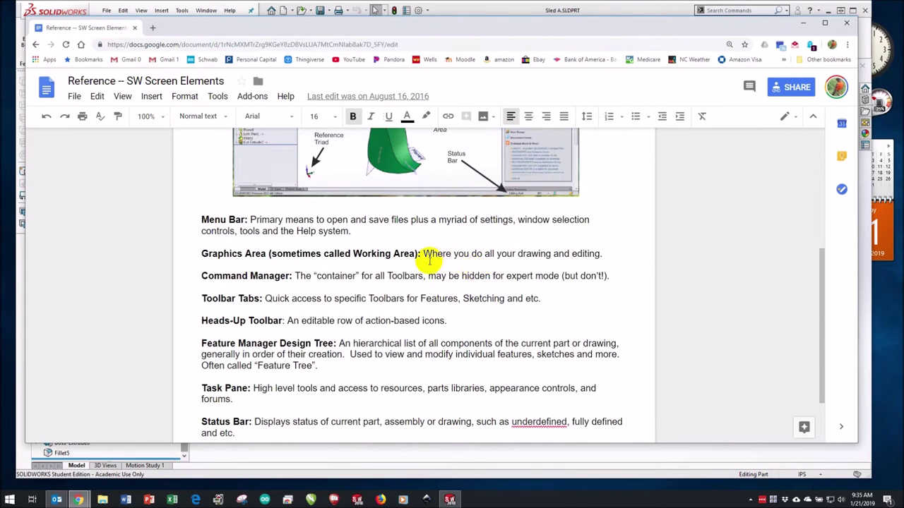
scroll(429, 262, "down", 1)
scroll(430, 261, "up", 5)
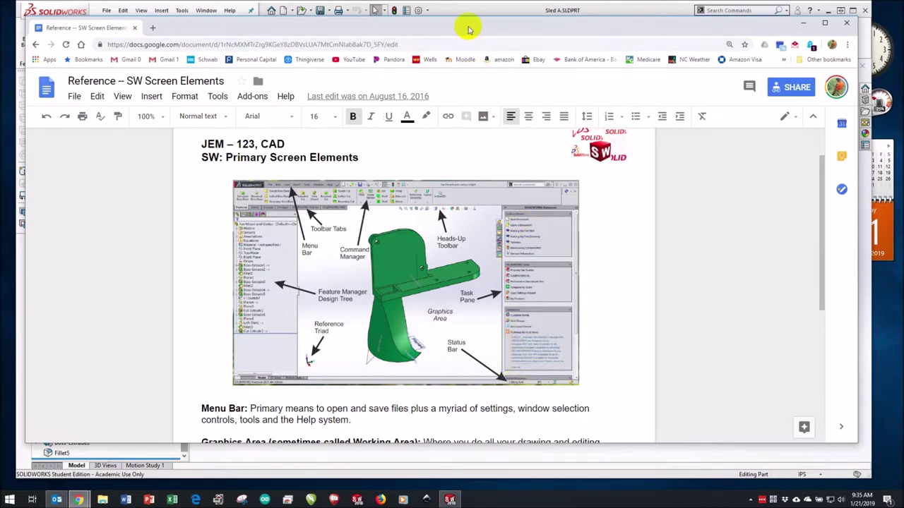
key("super+Down")
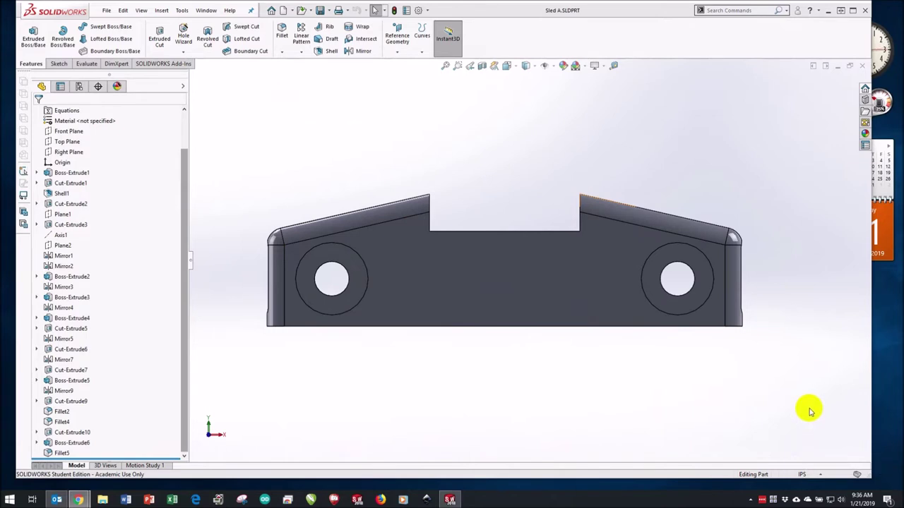
- Switch the part's document units from IPS to MMGS in the status bar
left_click(461, 299)
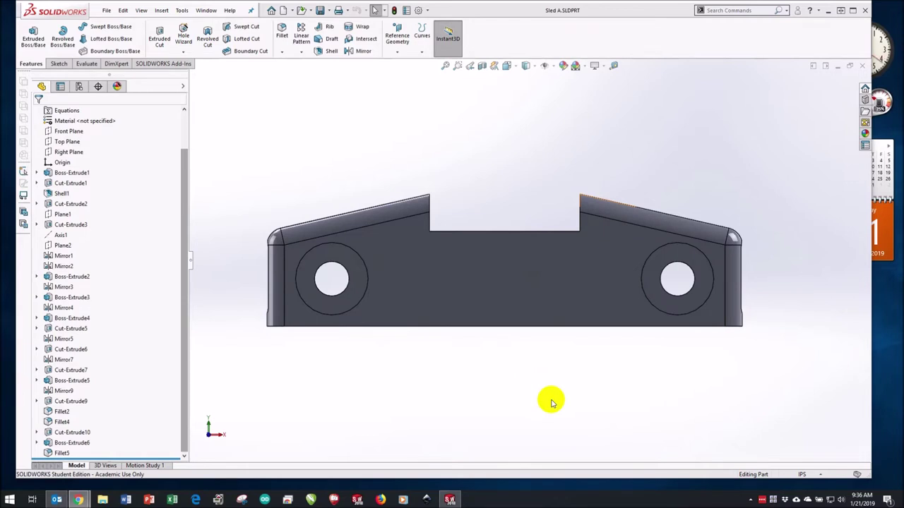
left_click(817, 474)
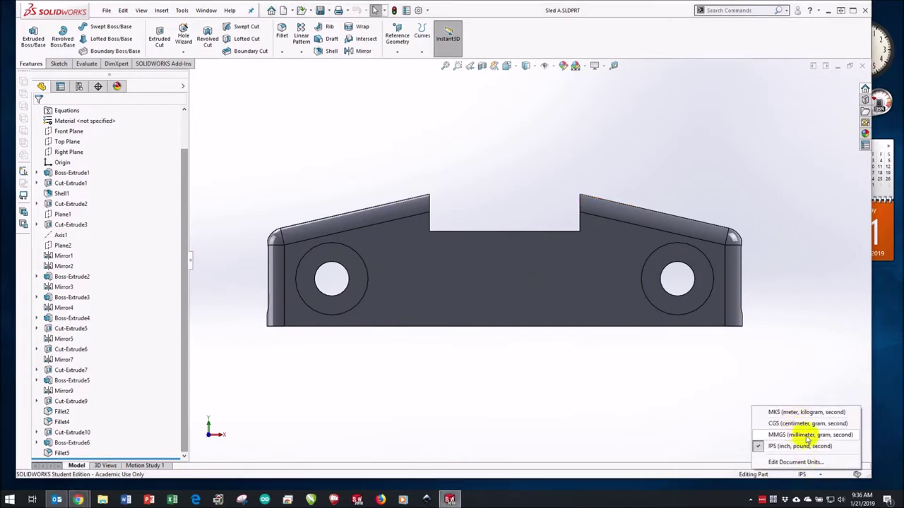
left_click(807, 435)
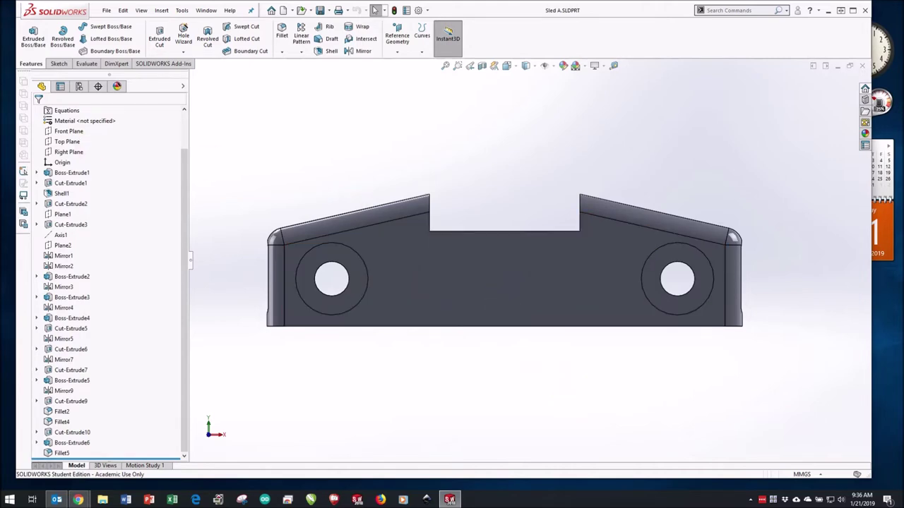
- Bring the UNCA course page in the browser to the front
key("alt+Tab")
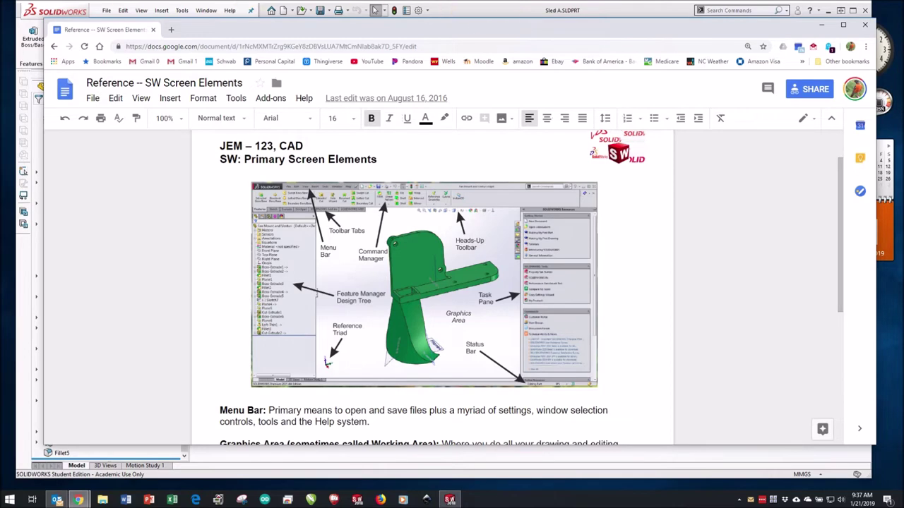
left_click(375, 10)
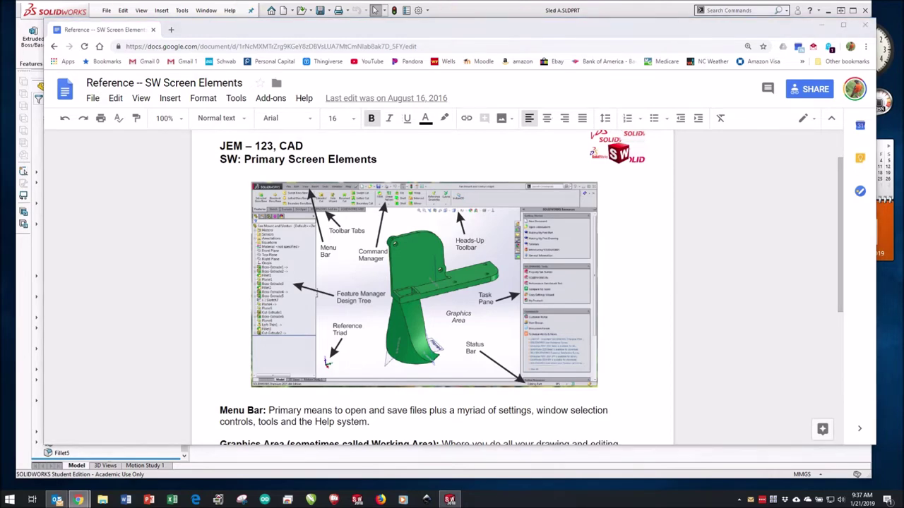
left_click_drag(299, 48, 495, 41)
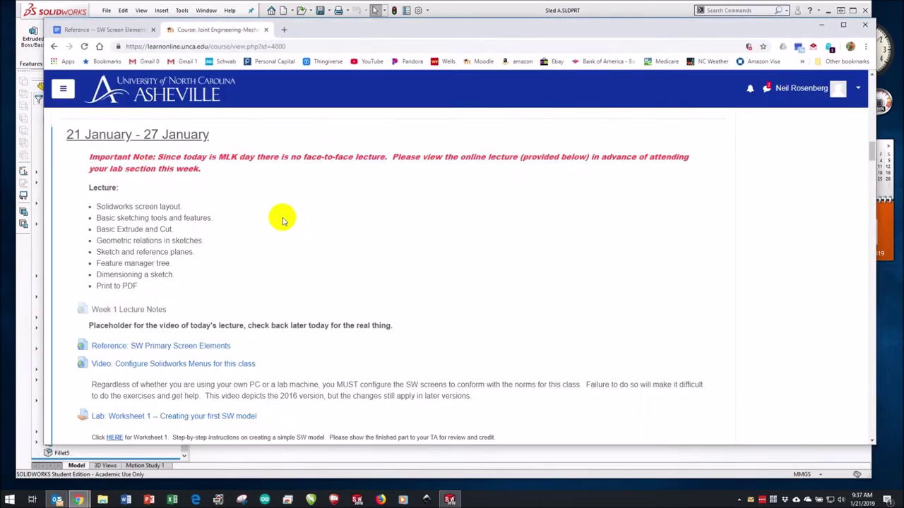
- Scroll the UNCA course page's lecture list and move the browser window off the part
scroll(290, 220, "down", 1)
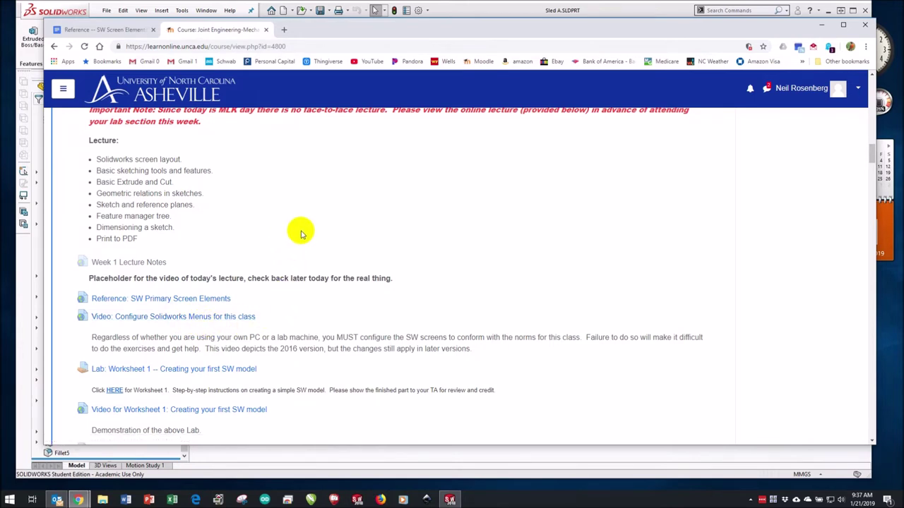
left_click_drag(506, 26, 1, 3)
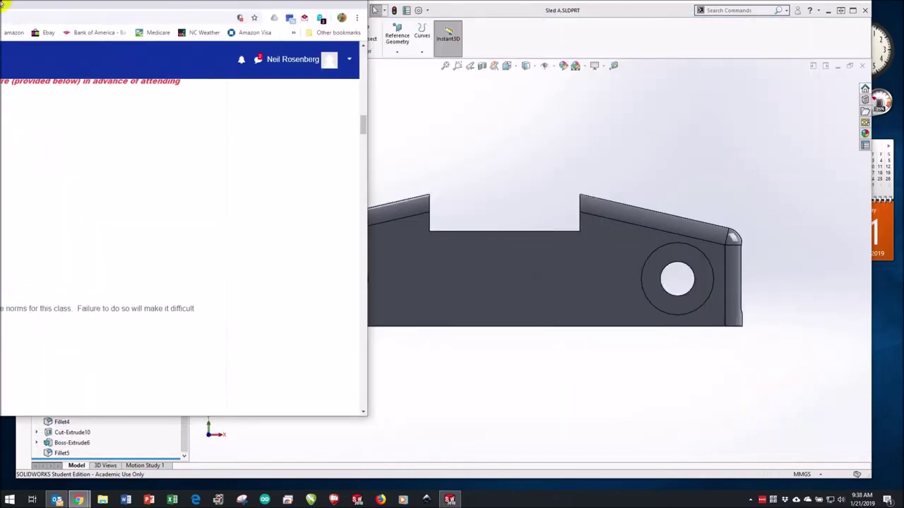
key("super+Down")
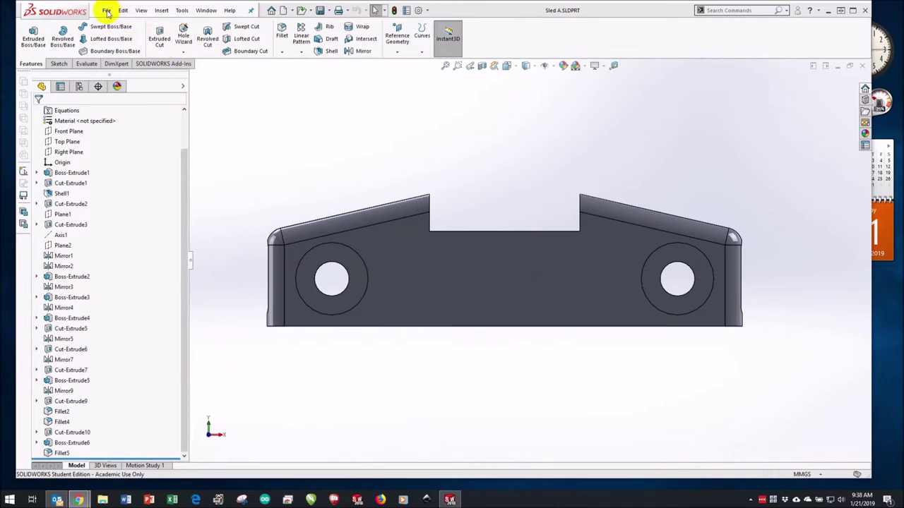
left_click(106, 11)
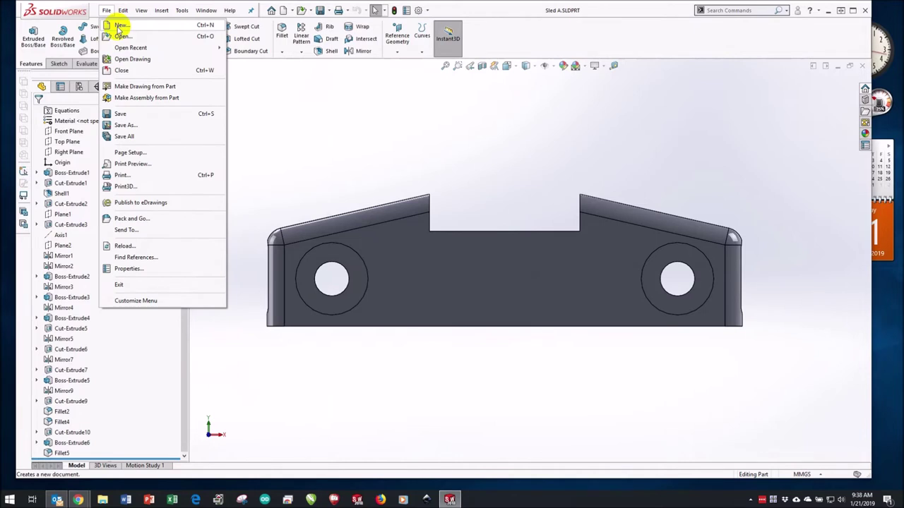
left_click(296, 105)
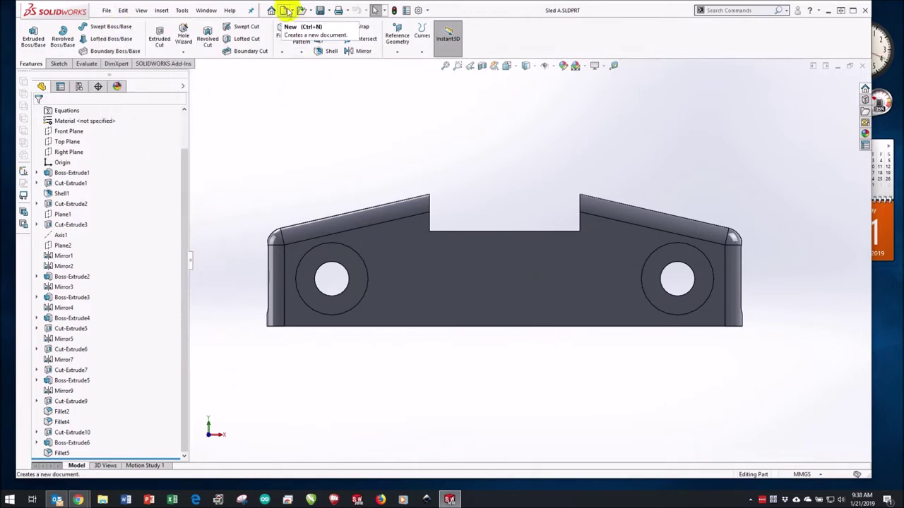
- Create a new Part document from the New SOLIDWORKS Document dialog
left_click(284, 12)
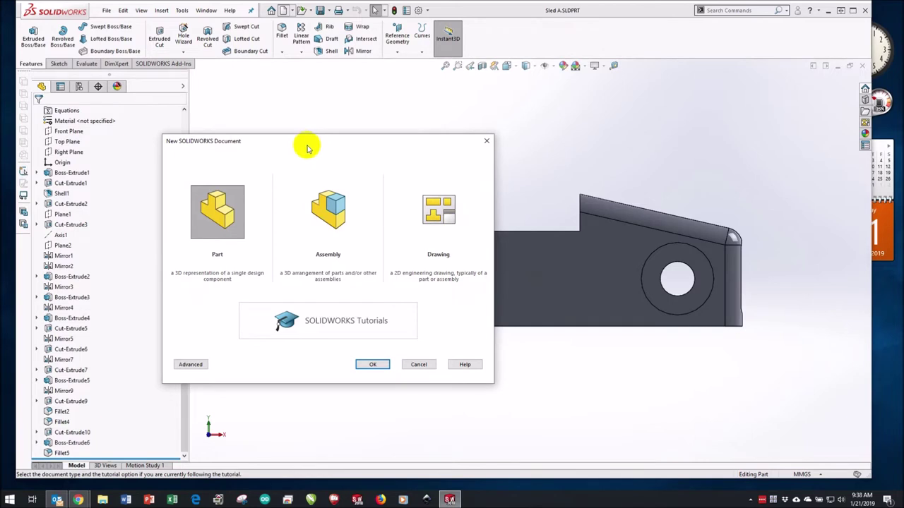
left_click(211, 200)
left_click(342, 217)
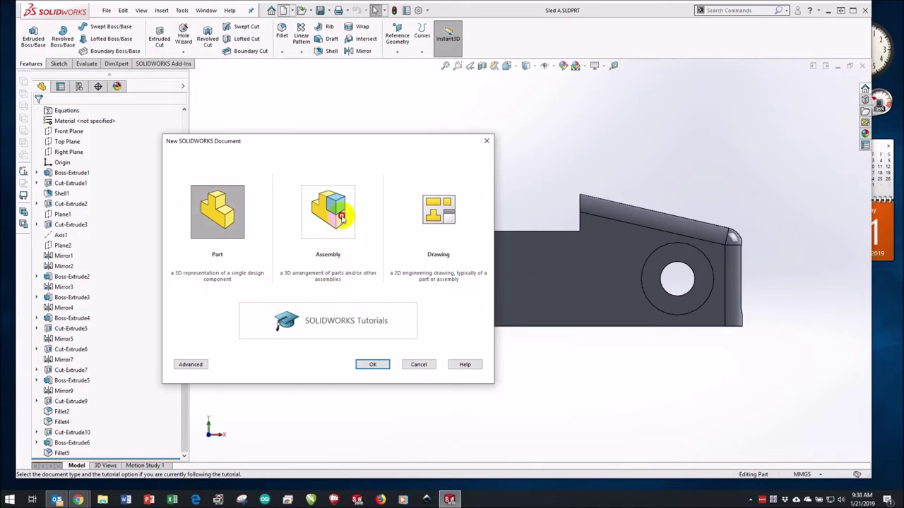
left_click(219, 219)
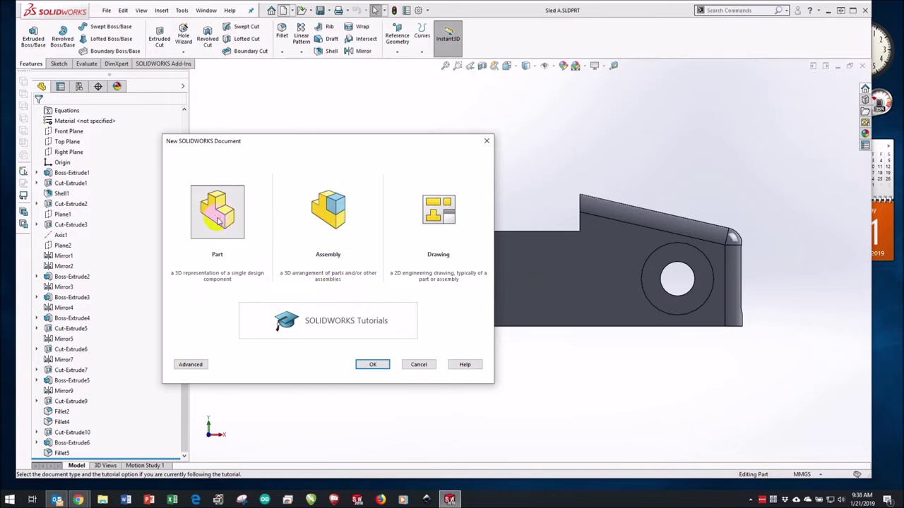
left_click(377, 365)
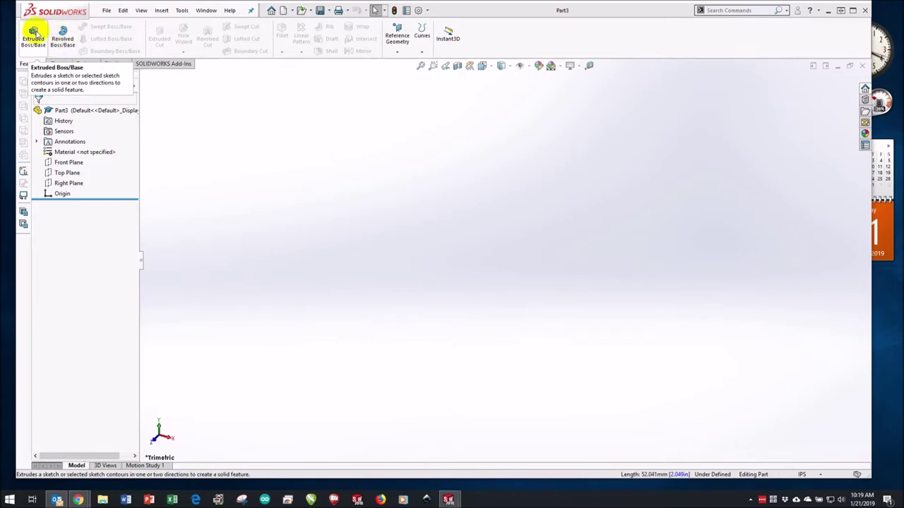
- Start an Extruded Boss/Base feature in the empty Part3
left_click(34, 32)
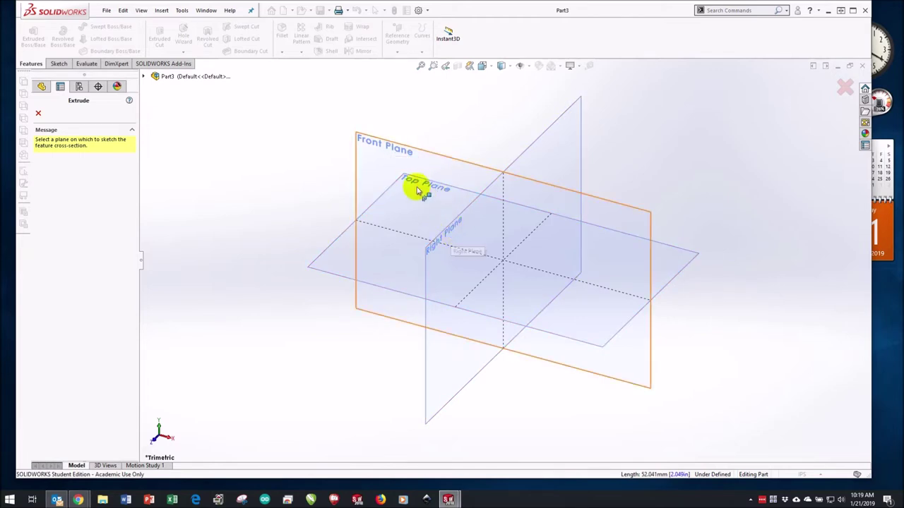
- Sketch on the Front Plane with the Line tool active
left_click(386, 150)
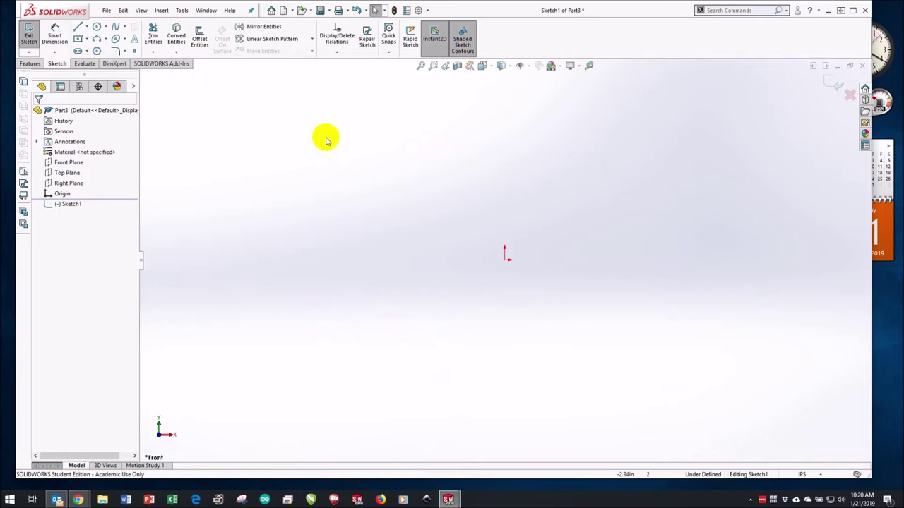
left_click(78, 28)
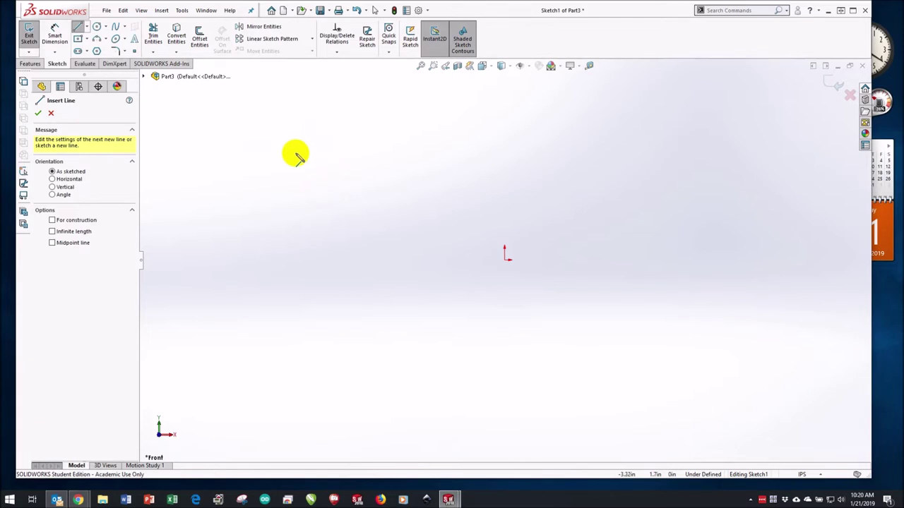
- Set the first line's start point at the upper left of the Front Plane sketch
left_click(240, 137)
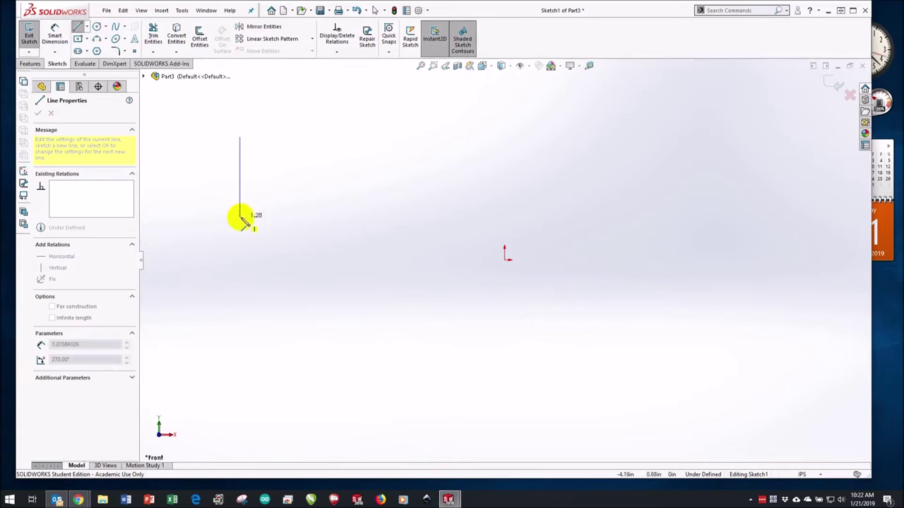
- Draw the remaining seven freehand corners, close the outline on its start point, and exit the Line tool
left_click(241, 218)
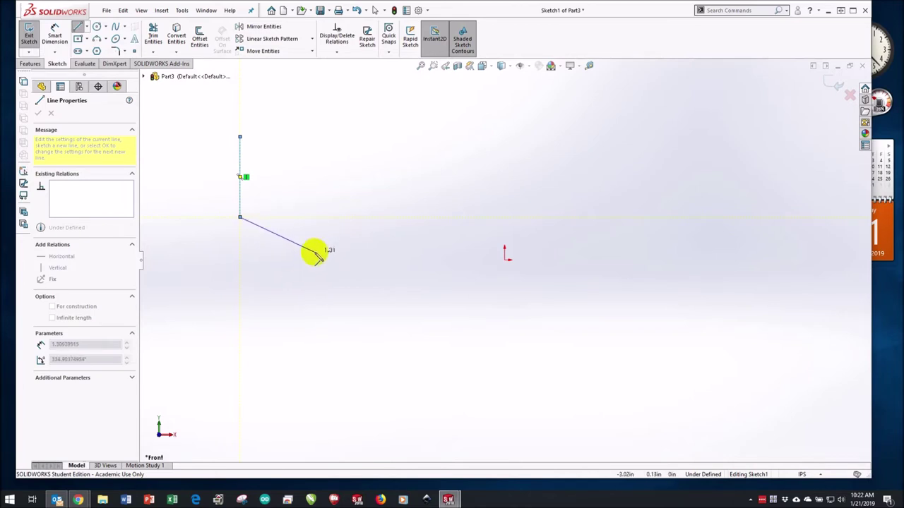
left_click(314, 165)
left_click(398, 260)
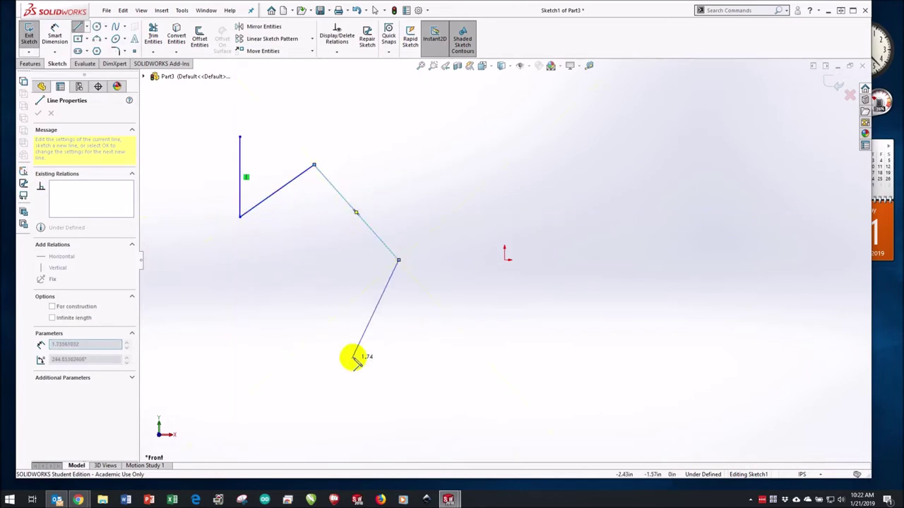
left_click(348, 360)
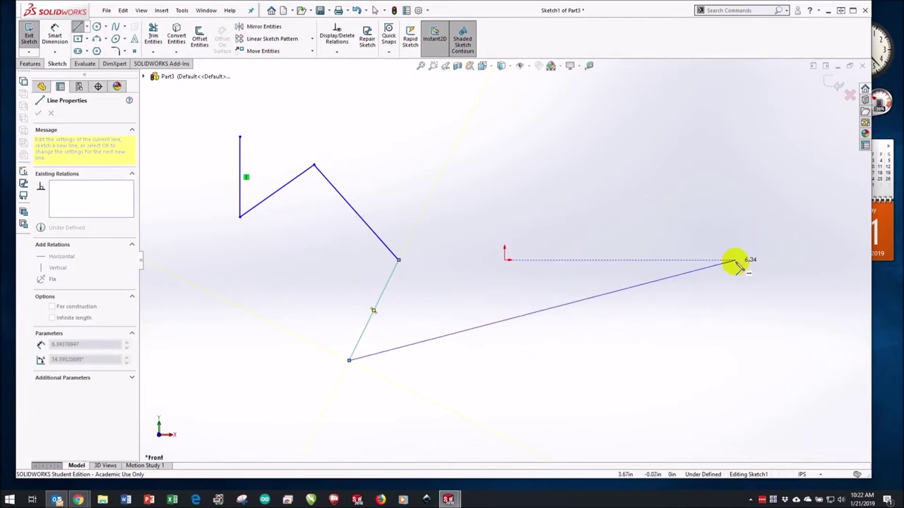
left_click(736, 261)
left_click(640, 127)
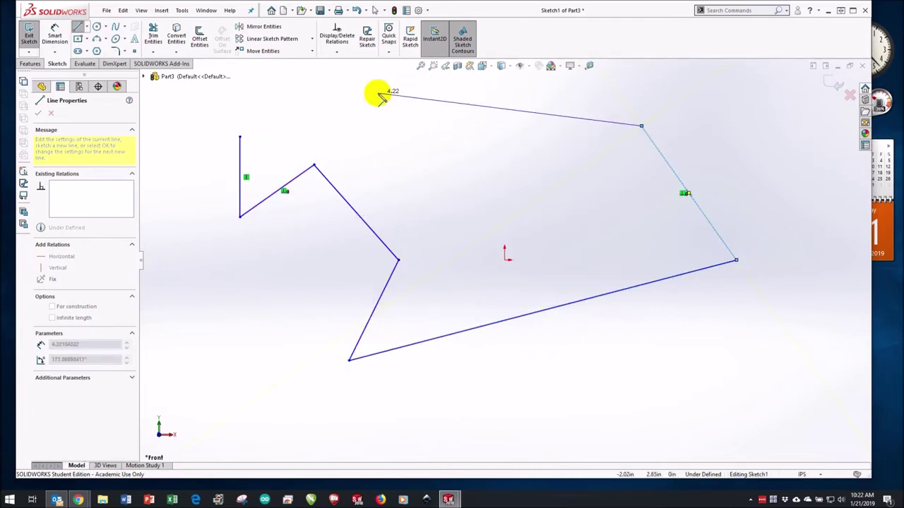
left_click(382, 93)
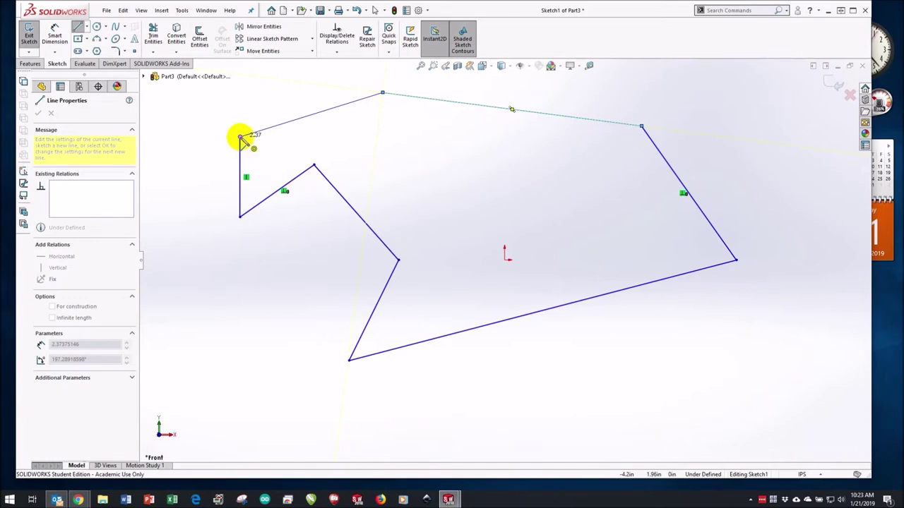
left_click(240, 136)
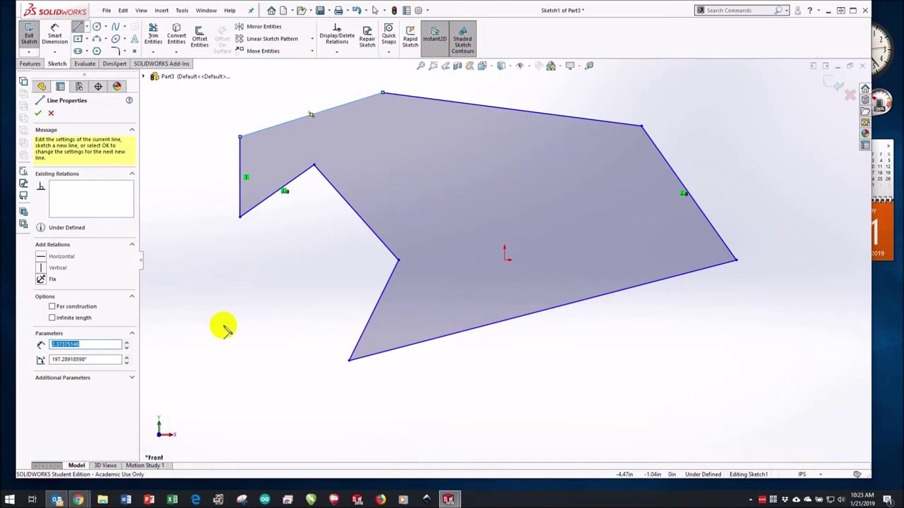
key("Escape")
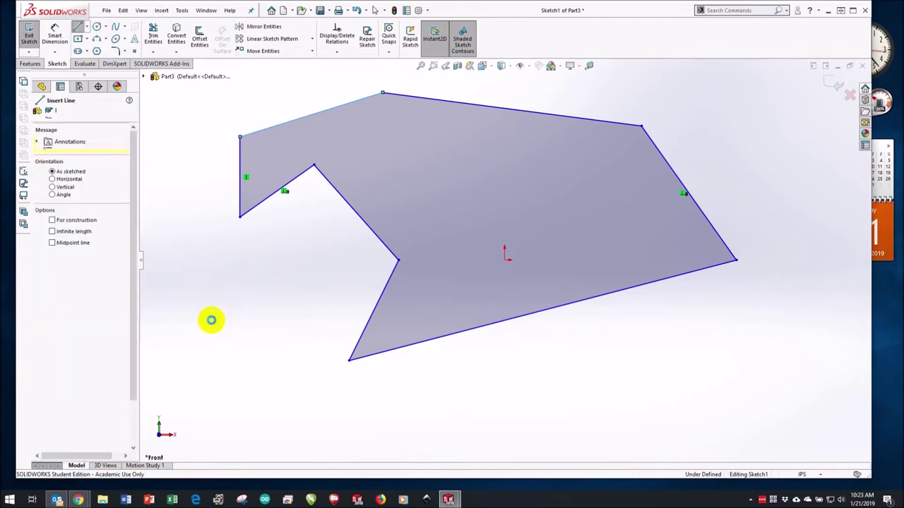
key("Escape")
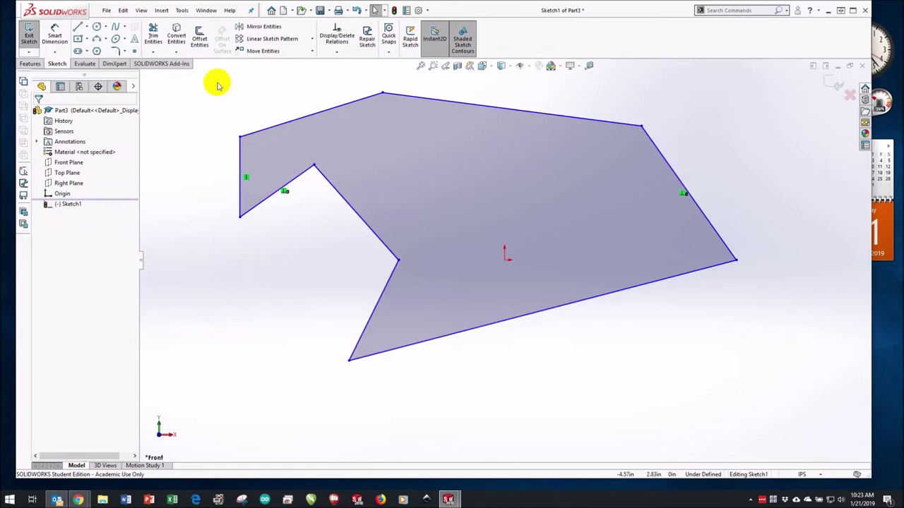
- Remove the top-left closing line, then drag the top, right and bottom edges inward to reshape the outline
left_click(286, 125)
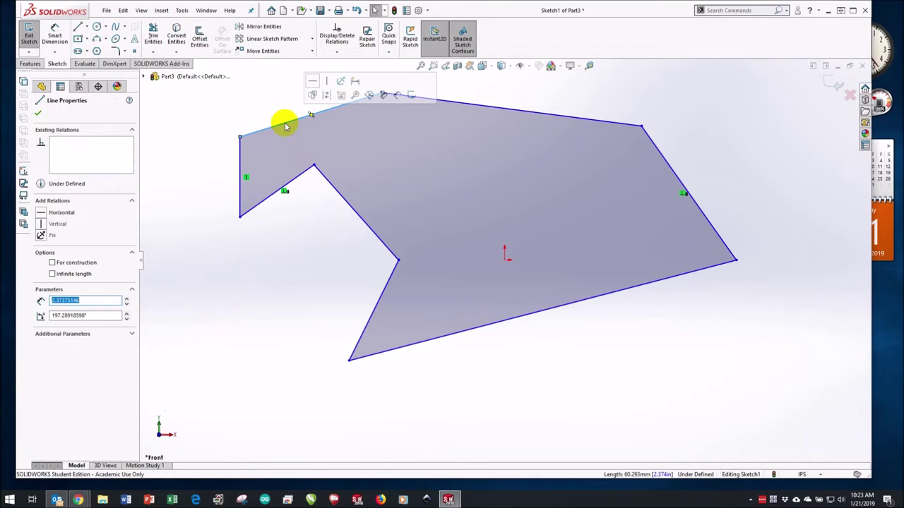
key("Escape")
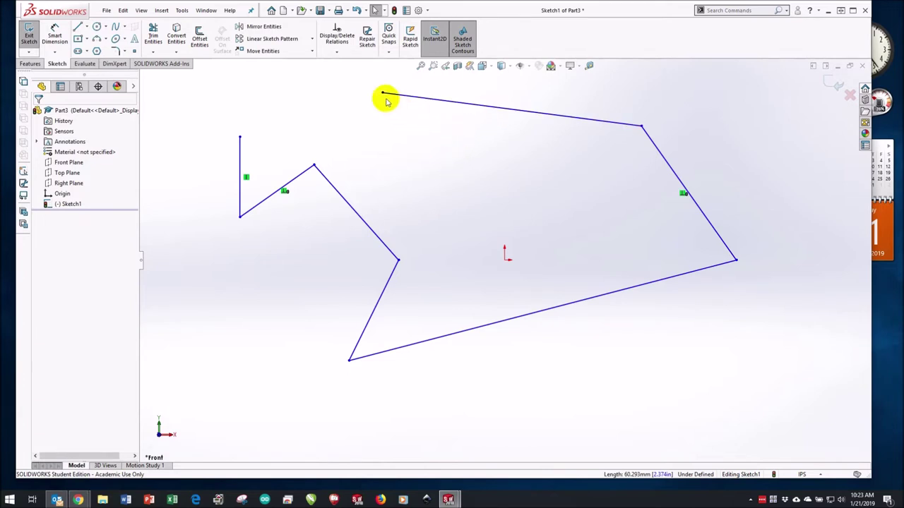
left_click_drag(382, 94, 349, 89)
left_click_drag(635, 128, 601, 151)
mouse_move(515, 130)
left_mouse_down()
mouse_move(532, 97)
mouse_move(520, 145)
left_mouse_up()
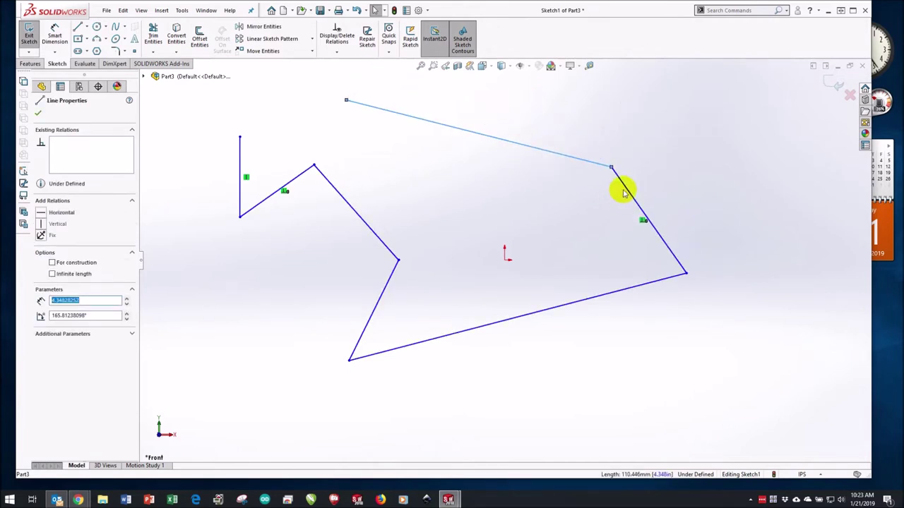
left_click_drag(627, 185, 591, 205)
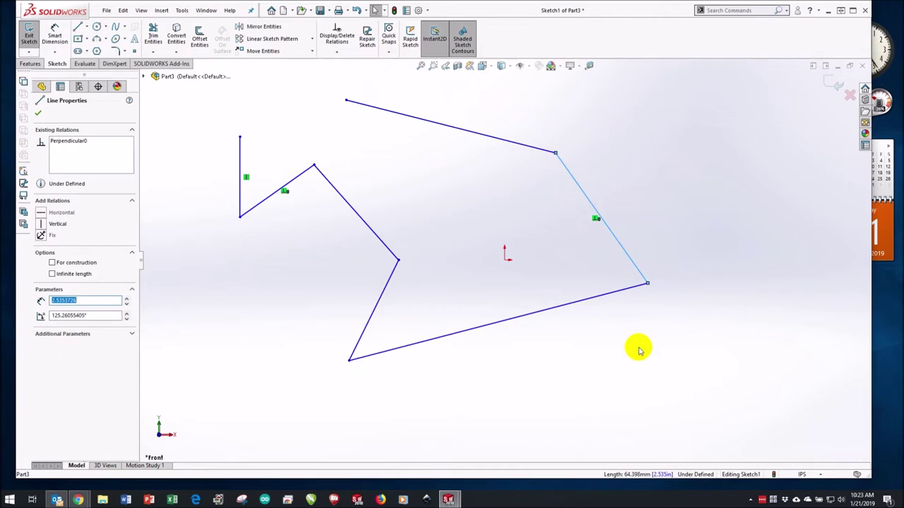
left_click_drag(522, 317, 530, 293)
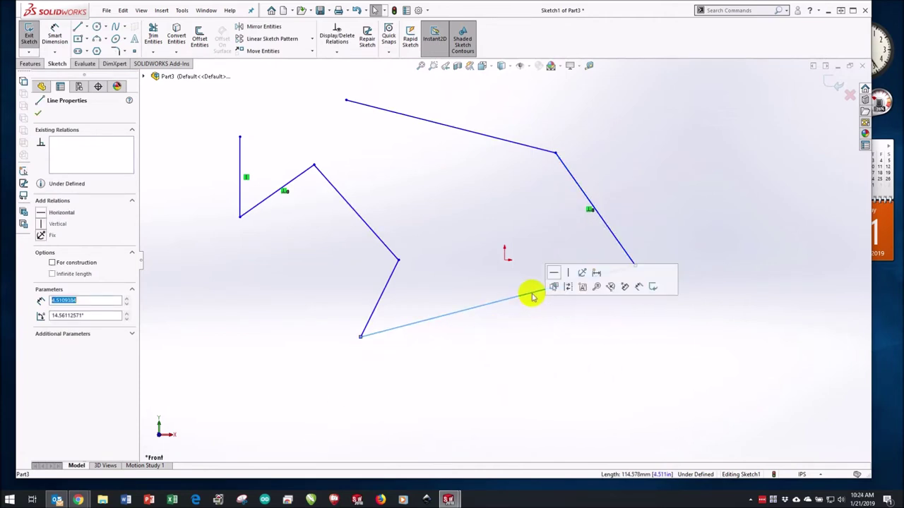
- Close the outline with a line from the top edge's left end to the vertical line, then exit Sketch1
left_click(79, 27)
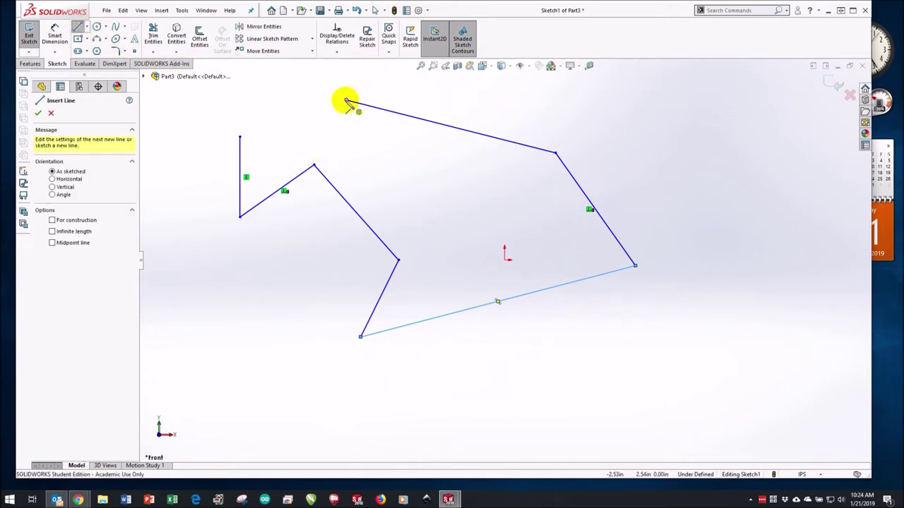
left_click(346, 100)
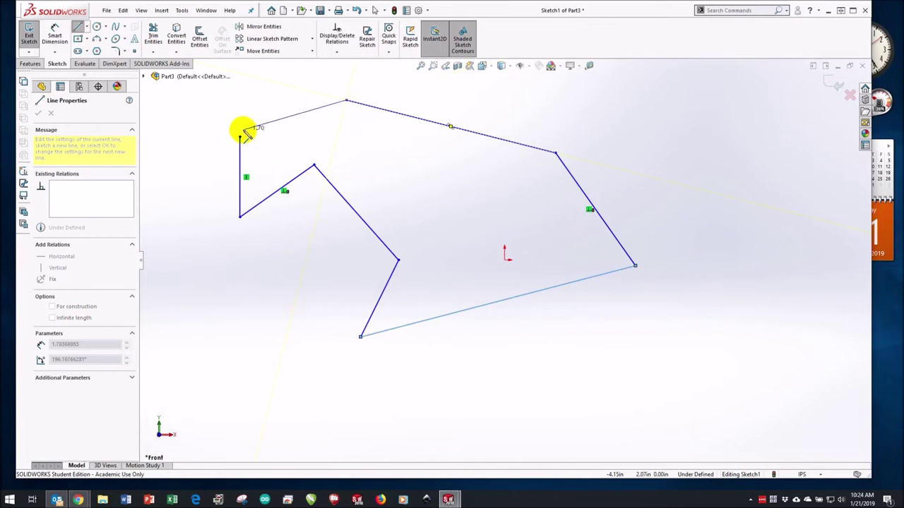
left_click(241, 136)
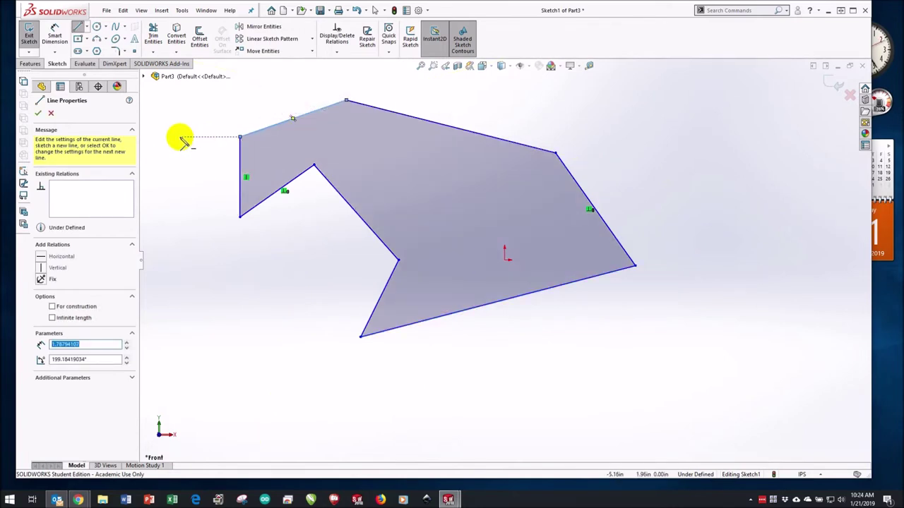
key("Escape")
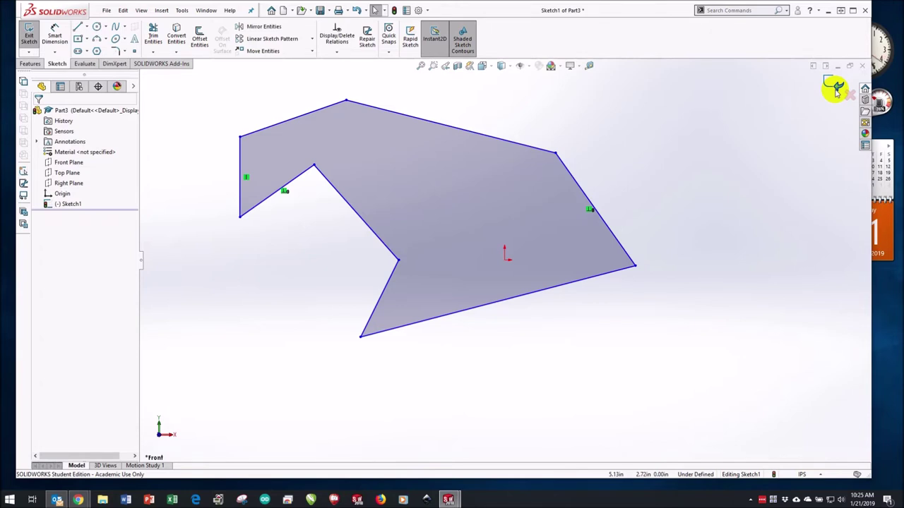
left_click(837, 88)
- Start a Boss-Extrude of the polygon sketch, picking its left and top edges
key("e")
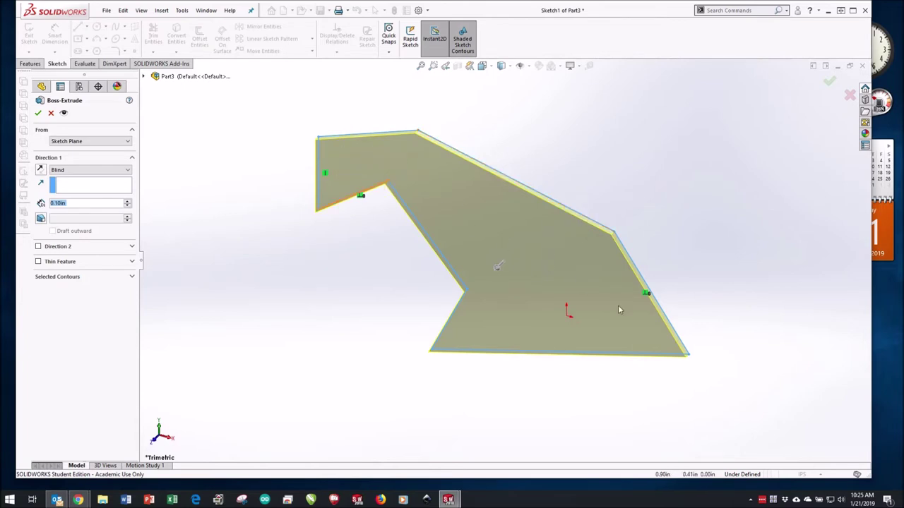
left_click(318, 149)
left_click(399, 132)
mouse_move(559, 280)
middle_mouse_down()
mouse_move(534, 252)
mouse_move(520, 288)
mouse_move(530, 289)
middle_mouse_up()
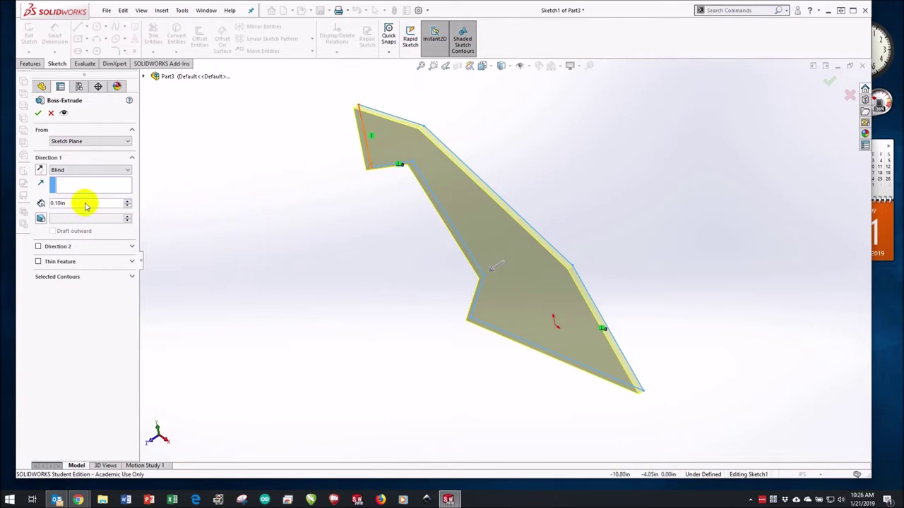
- Set the extrusion depth to 1.5in and accept Boss-Extrude1 as a solid body
left_click(128, 202)
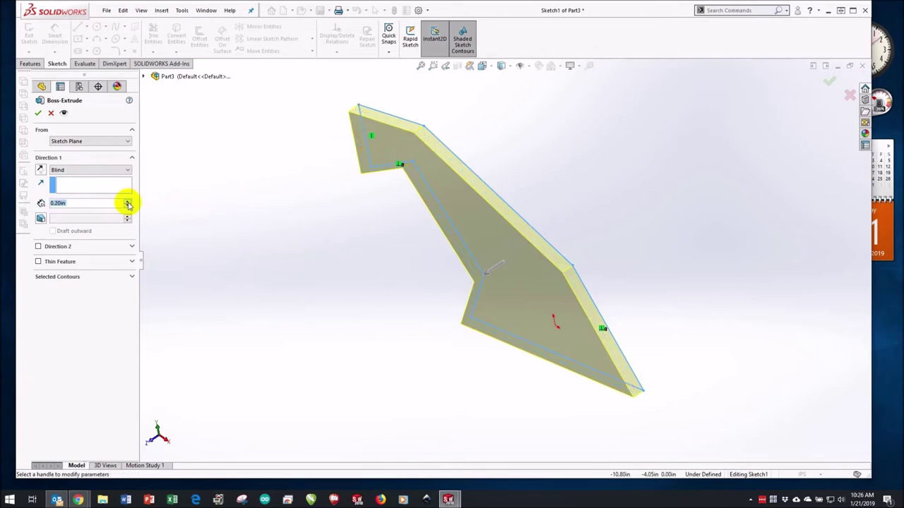
left_click(128, 203)
left_click(127, 201)
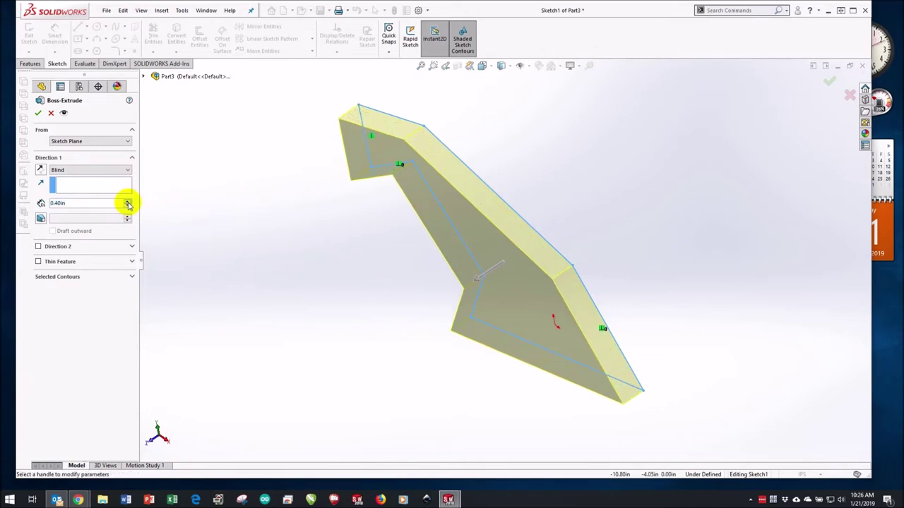
left_click(128, 201)
left_click(128, 201)
left_click(128, 201)
left_click(128, 201)
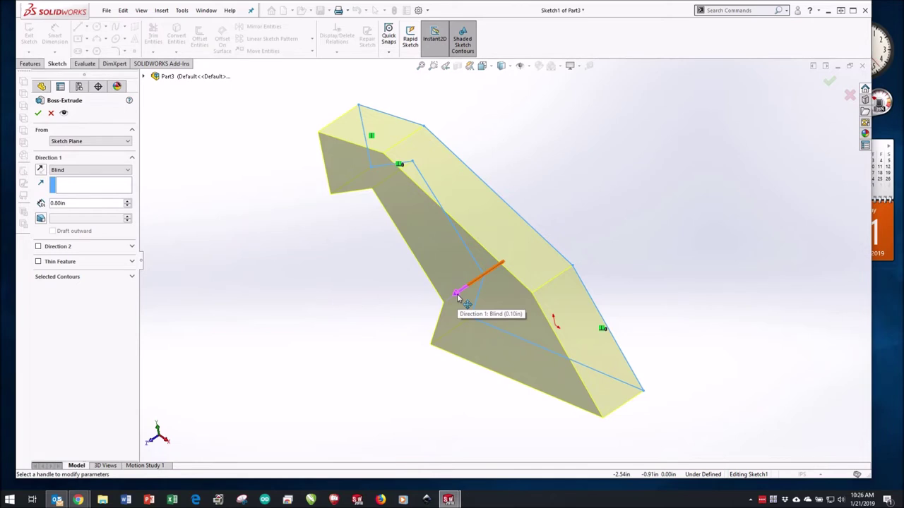
mouse_move(458, 296)
left_mouse_down()
mouse_move(410, 317)
mouse_move(455, 304)
mouse_move(461, 311)
mouse_move(516, 268)
mouse_move(462, 305)
mouse_move(454, 313)
mouse_move(462, 323)
mouse_move(514, 298)
mouse_move(484, 317)
mouse_move(438, 289)
mouse_move(454, 258)
mouse_move(424, 274)
mouse_move(435, 307)
mouse_move(490, 312)
mouse_move(408, 255)
mouse_move(368, 262)
left_mouse_up()
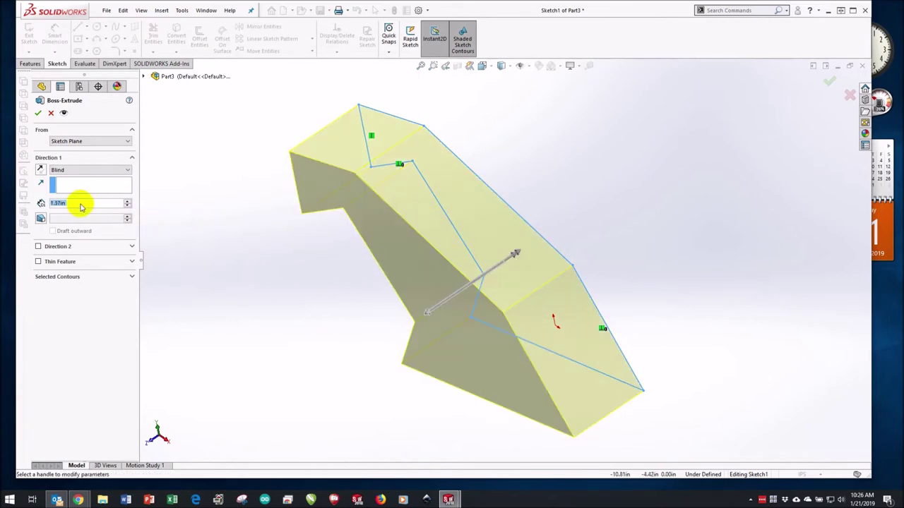
left_click(39, 203)
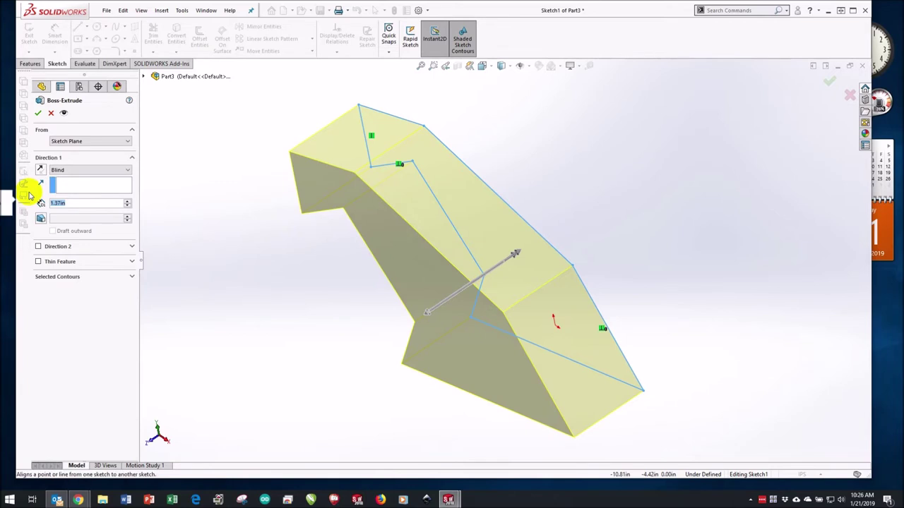
type("1.5")
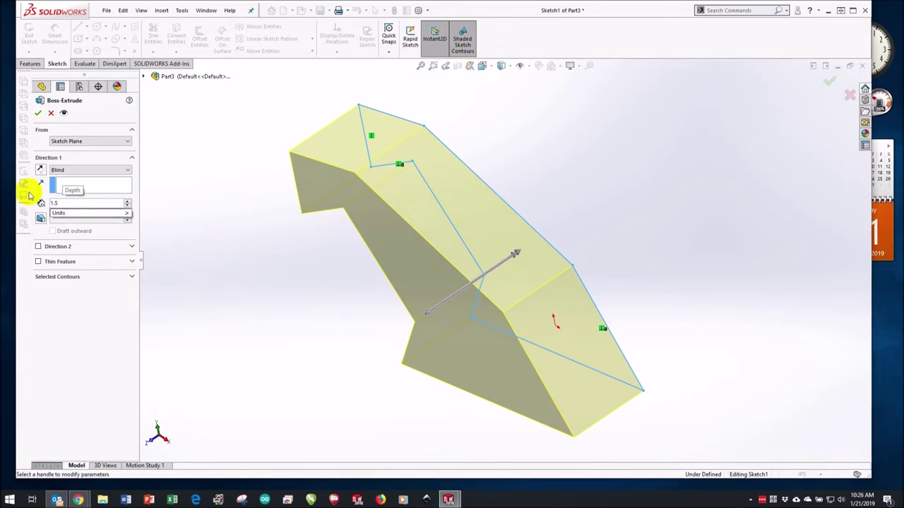
key("Return")
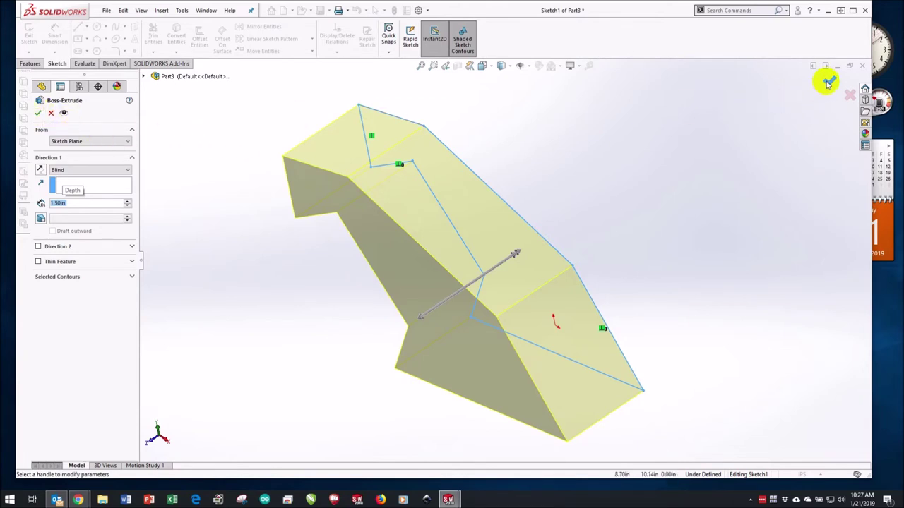
left_click(40, 114)
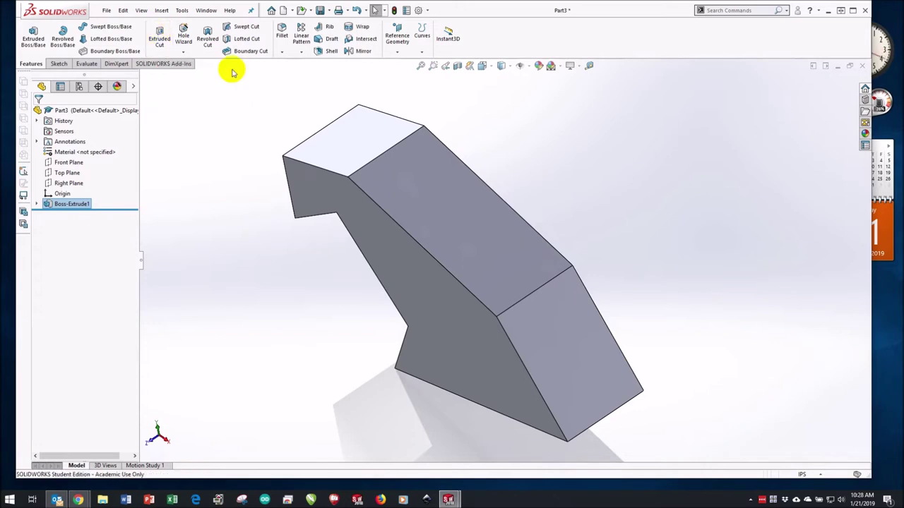
- Start an extruded-cut sketch on the sloped top face and view it Normal To
left_click(159, 32)
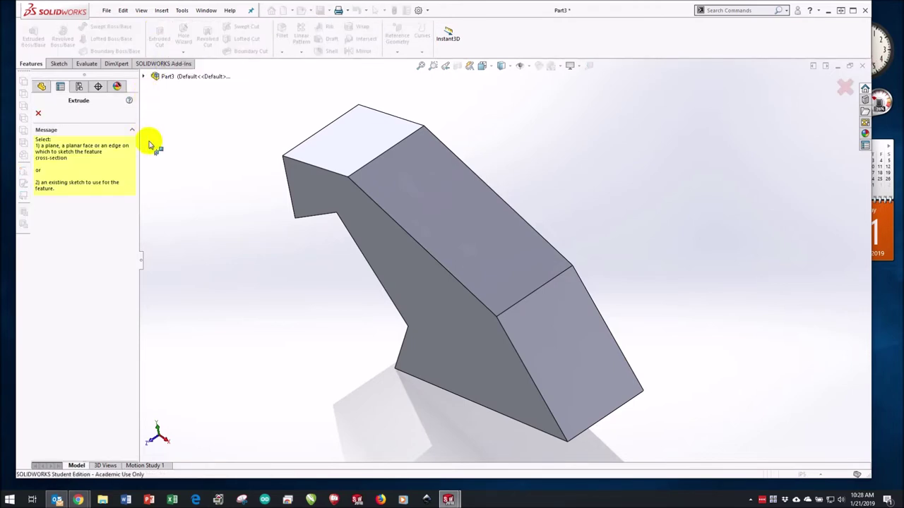
left_click(439, 199)
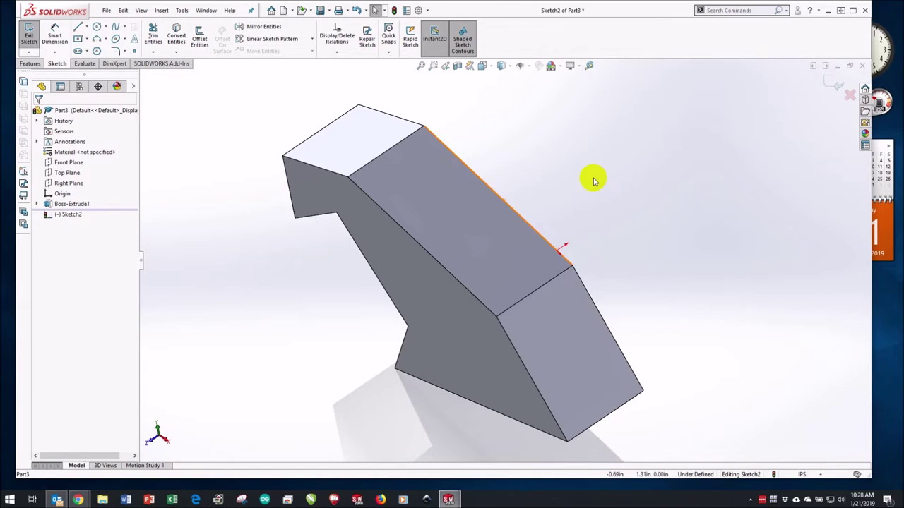
left_click(467, 213)
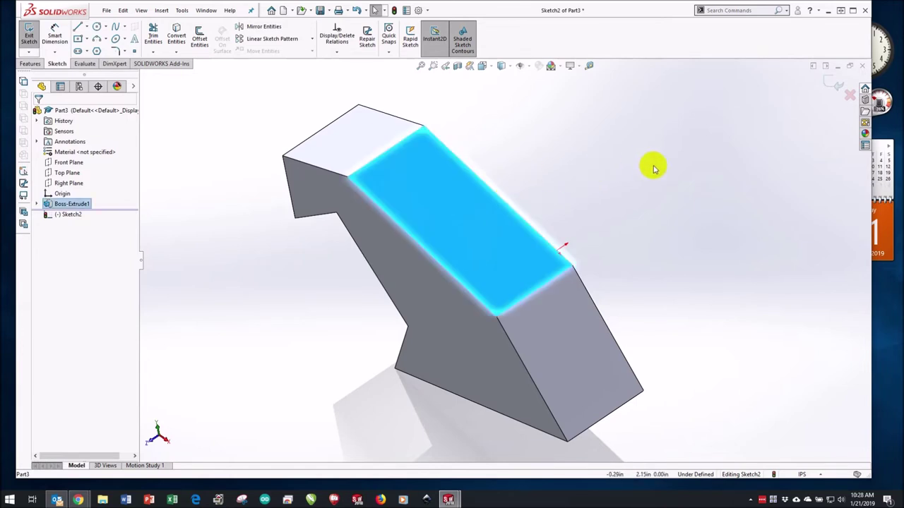
key("space")
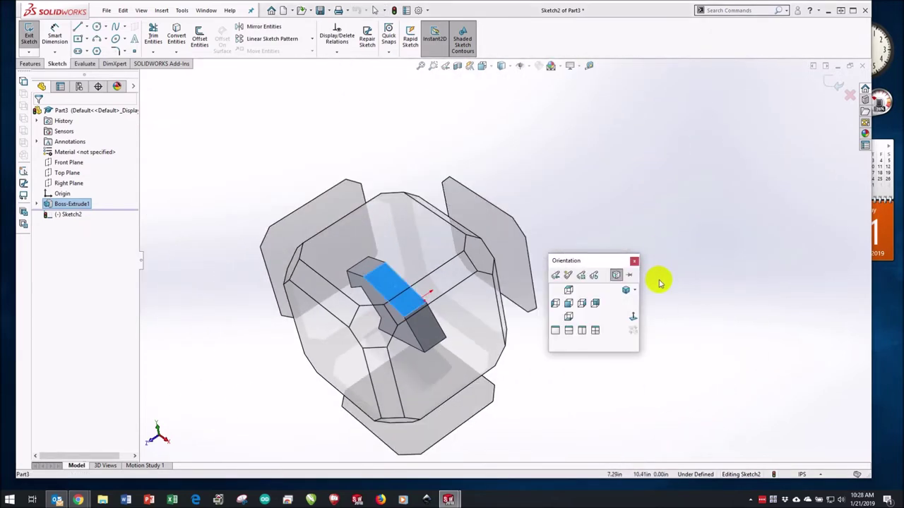
left_click(634, 317)
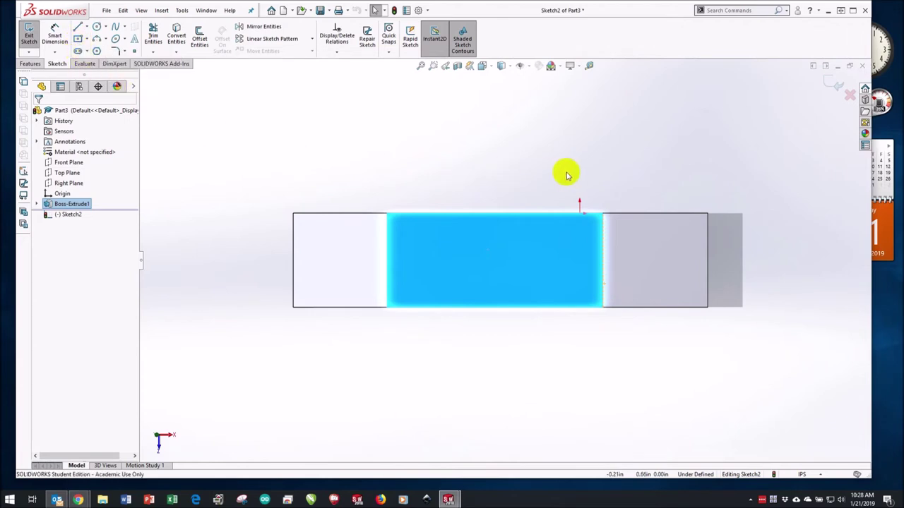
- Draw a corner rectangle with diagonal construction lines inside the sloped face
left_click(87, 40)
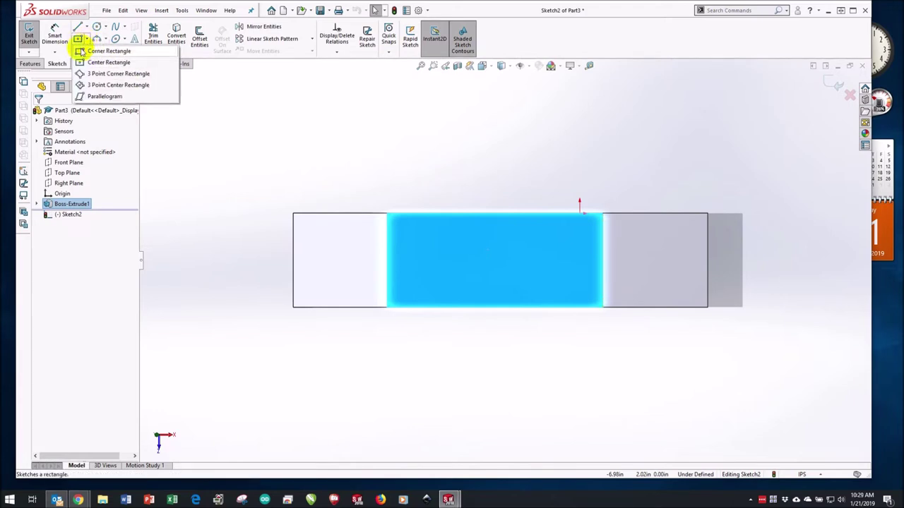
left_click(99, 51)
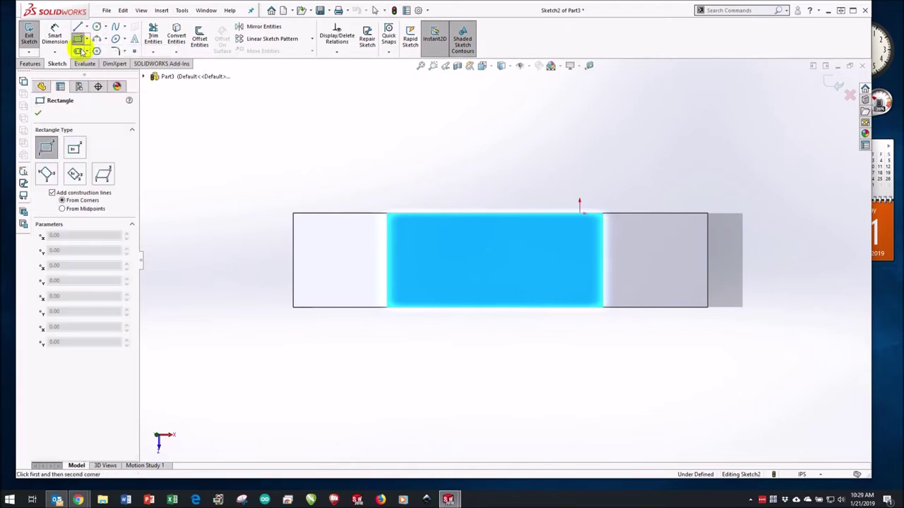
left_click(433, 238)
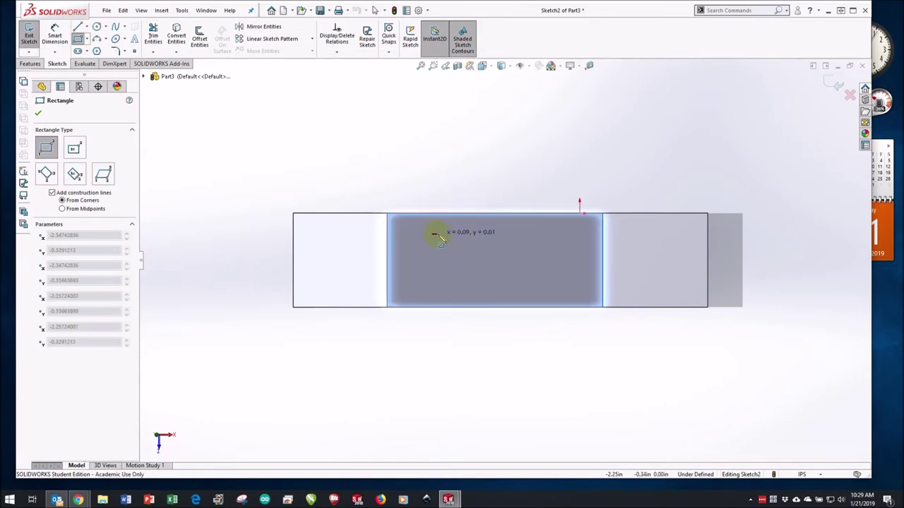
left_click(560, 286)
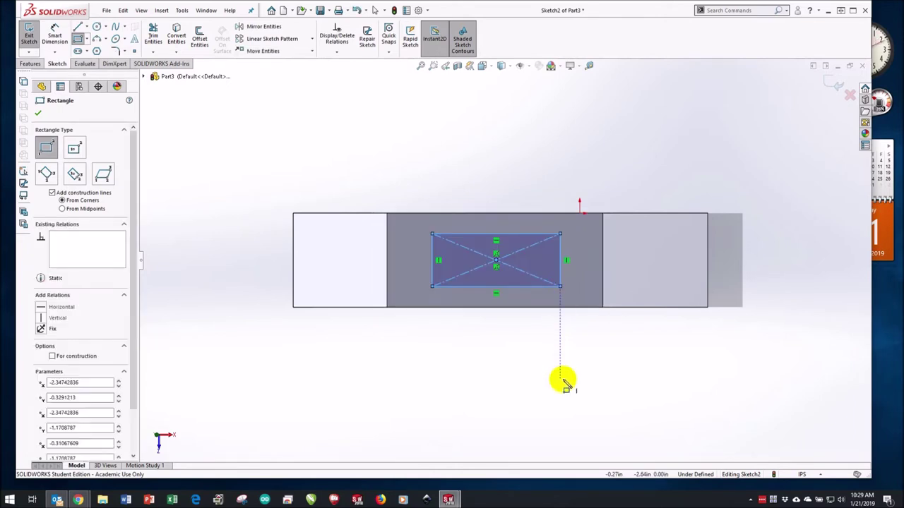
key("Escape")
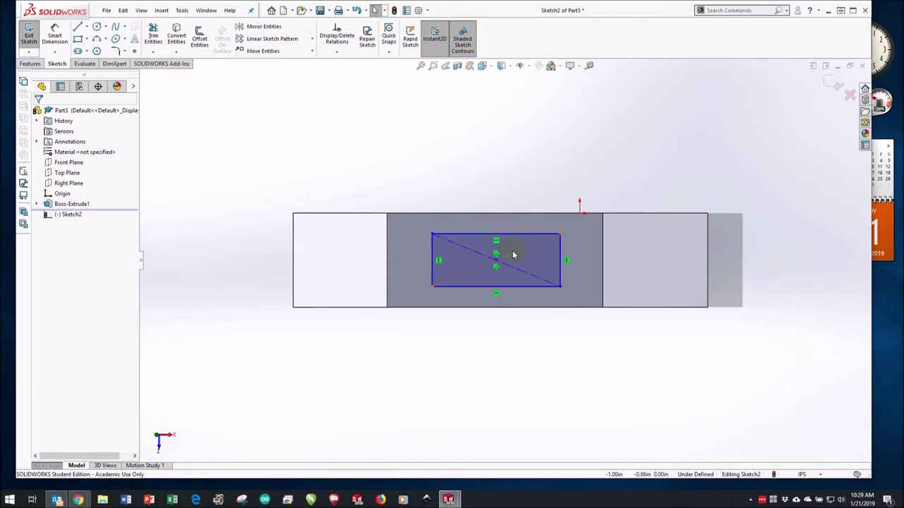
middle_click_drag(540, 299, 541, 260)
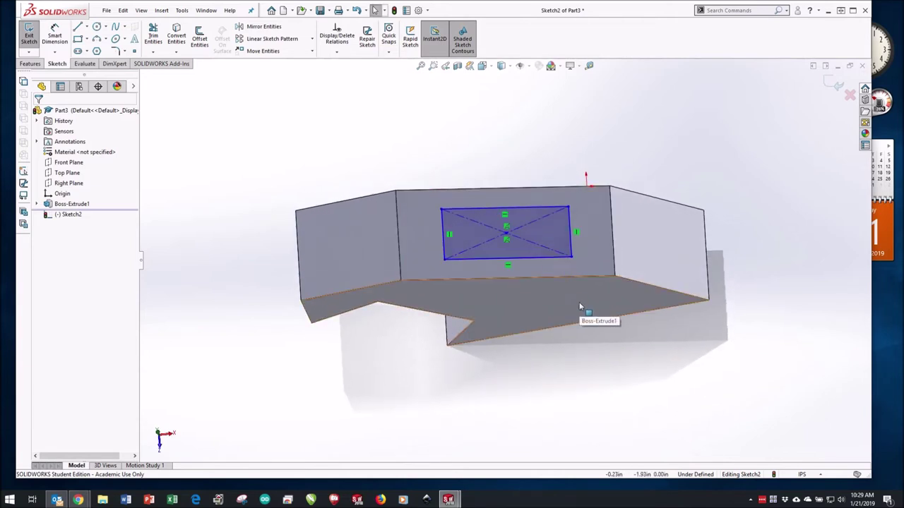
- Drag the rectangle's left edge rightward to narrow it into a near-square slot outline
left_click(446, 232)
left_click_drag(446, 232, 523, 230)
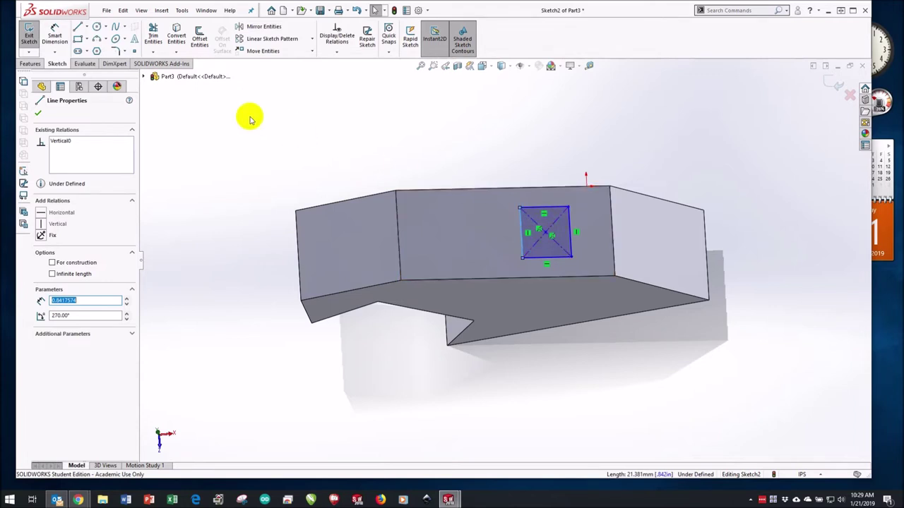
left_click(78, 40)
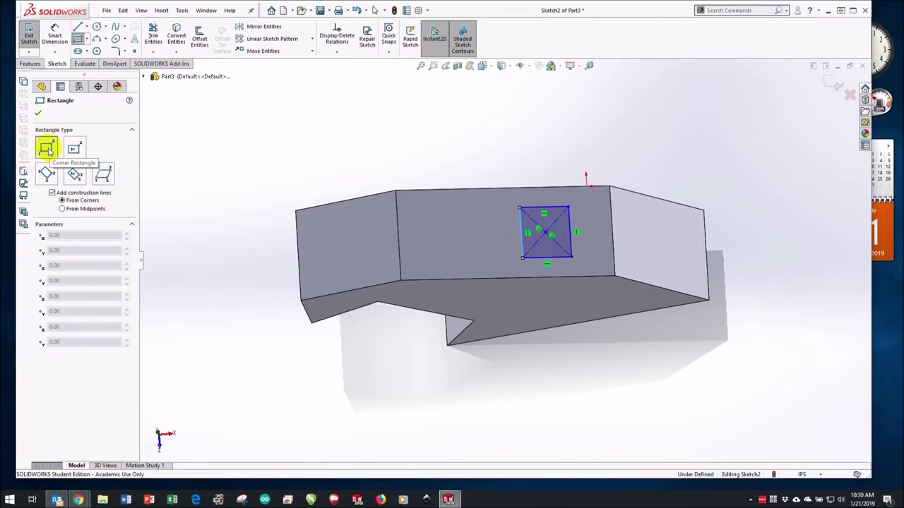
- Draw a second rectangle without construction lines to the left of the first one
left_click(53, 193)
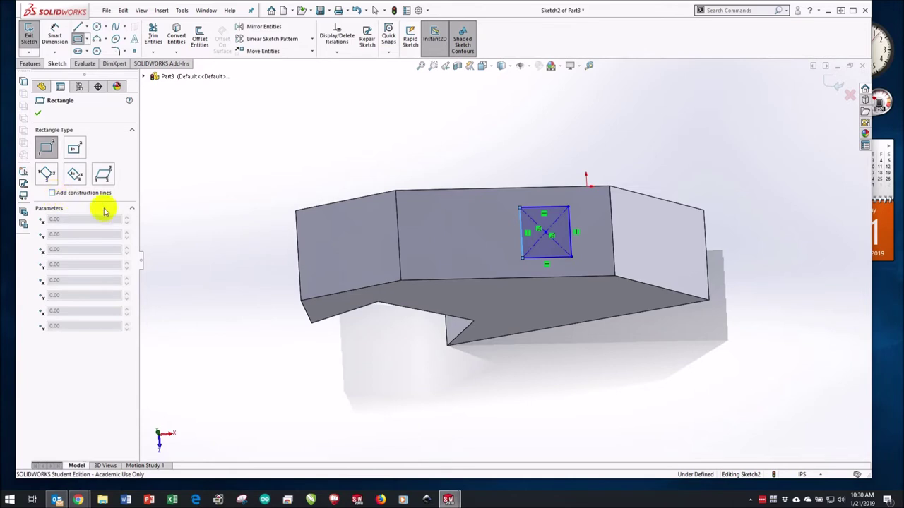
left_click(416, 211)
left_click(470, 258)
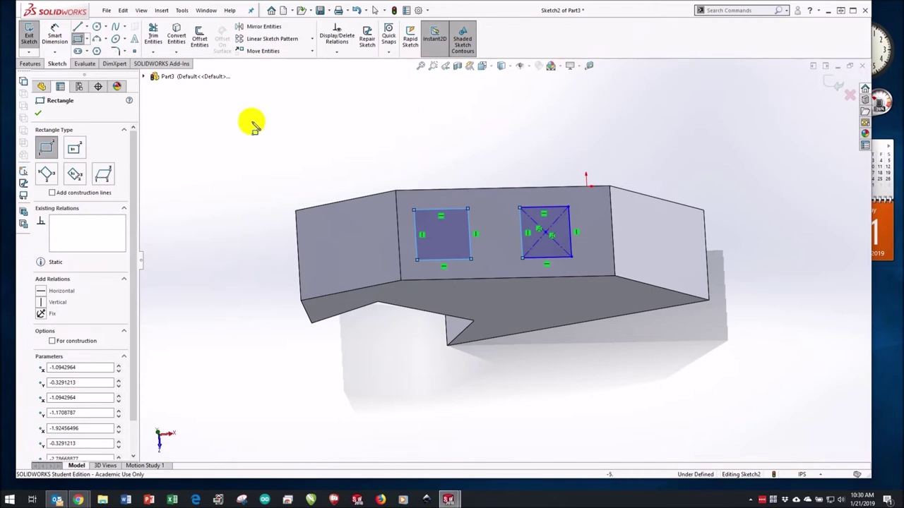
left_click(39, 115)
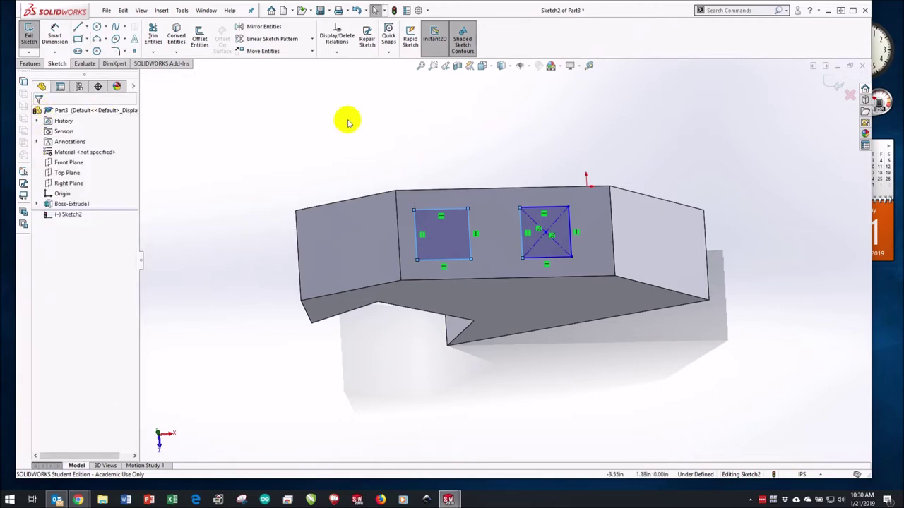
- Drag-test both rectangles, exit Sketch2, and start a Blind 1.50in extruded cut from them
mouse_move(551, 363)
middle_mouse_down()
mouse_move(572, 222)
mouse_move(527, 249)
mouse_move(541, 262)
mouse_move(529, 306)
mouse_move(542, 317)
middle_mouse_up()
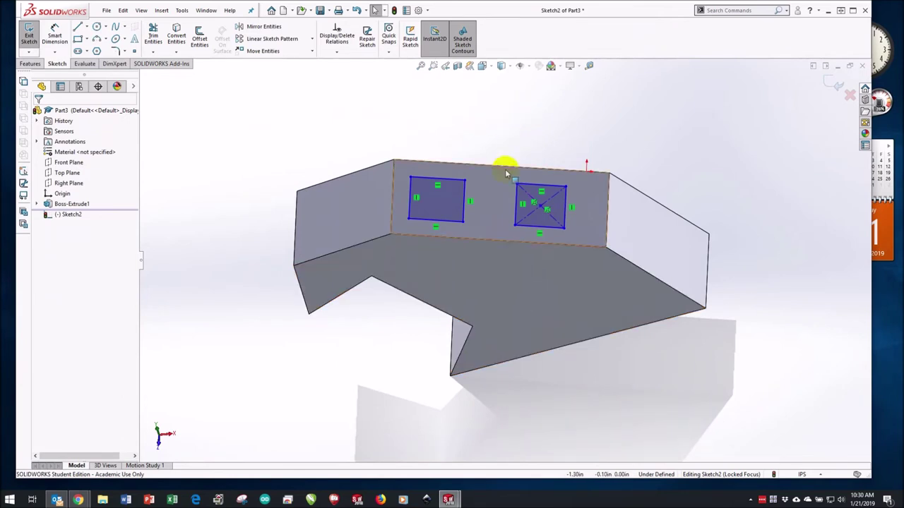
mouse_move(453, 205)
left_mouse_down()
mouse_move(492, 198)
mouse_move(452, 201)
mouse_move(461, 200)
left_mouse_up()
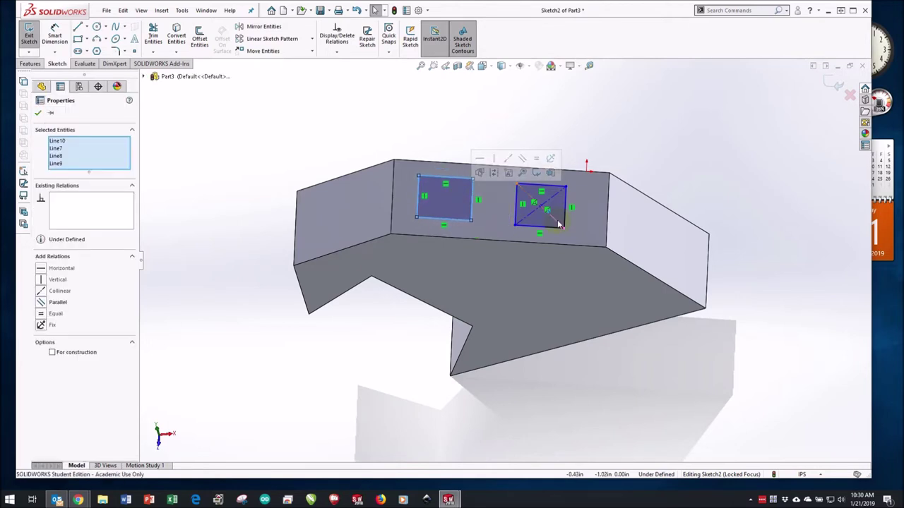
mouse_move(558, 224)
left_mouse_down()
mouse_move(592, 211)
mouse_move(575, 209)
left_mouse_up()
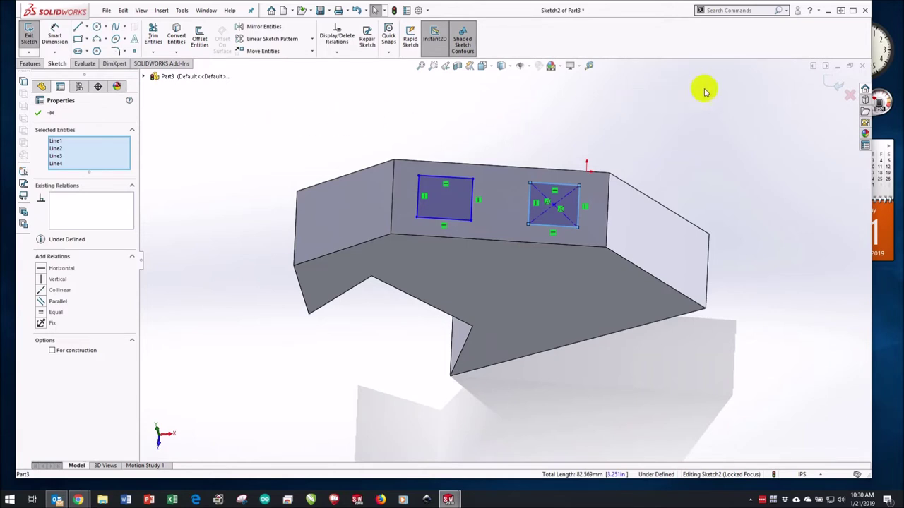
left_click(835, 86)
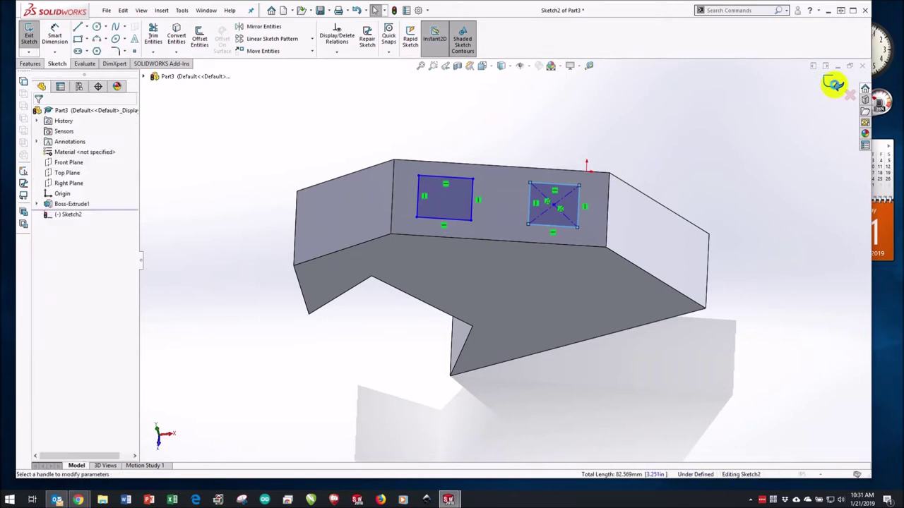
key("e")
middle_click_drag(446, 303, 456, 186)
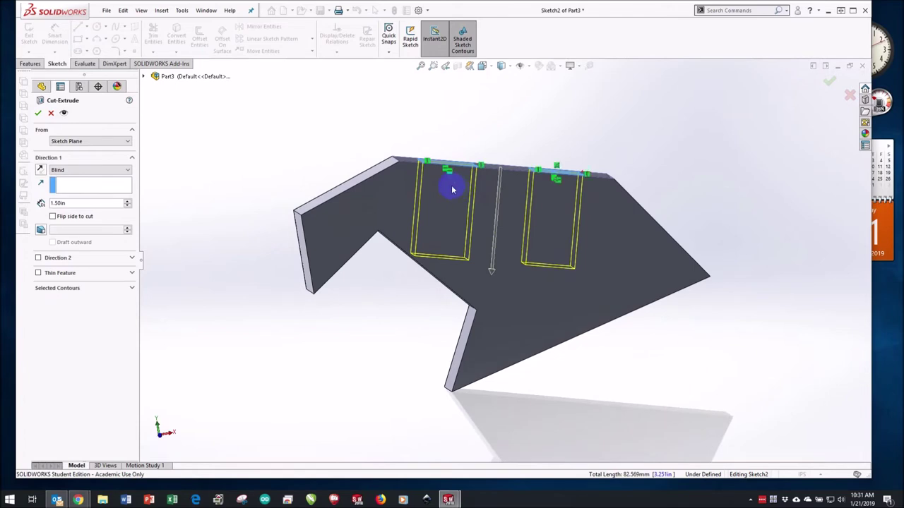
- Set the cut's end condition to Through All and confirm Cut-Extrude1
left_click(84, 171)
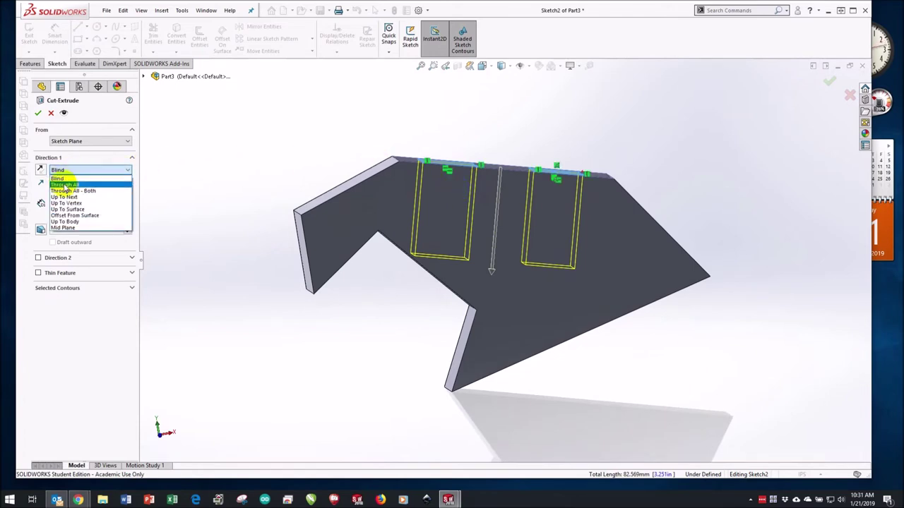
left_click(65, 185)
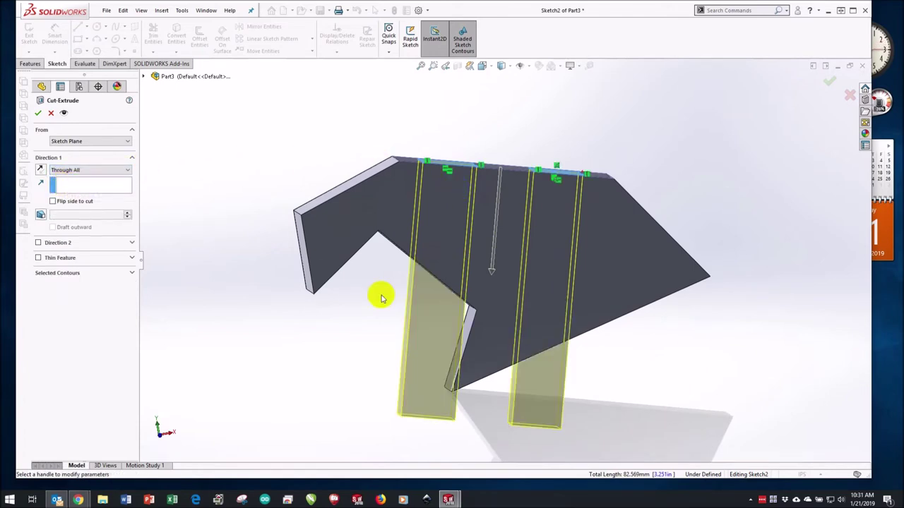
mouse_move(389, 299)
middle_mouse_down()
mouse_move(406, 258)
mouse_move(383, 259)
mouse_move(390, 100)
mouse_move(403, 97)
mouse_move(414, 125)
mouse_move(380, 203)
mouse_move(394, 302)
mouse_move(375, 377)
middle_mouse_up()
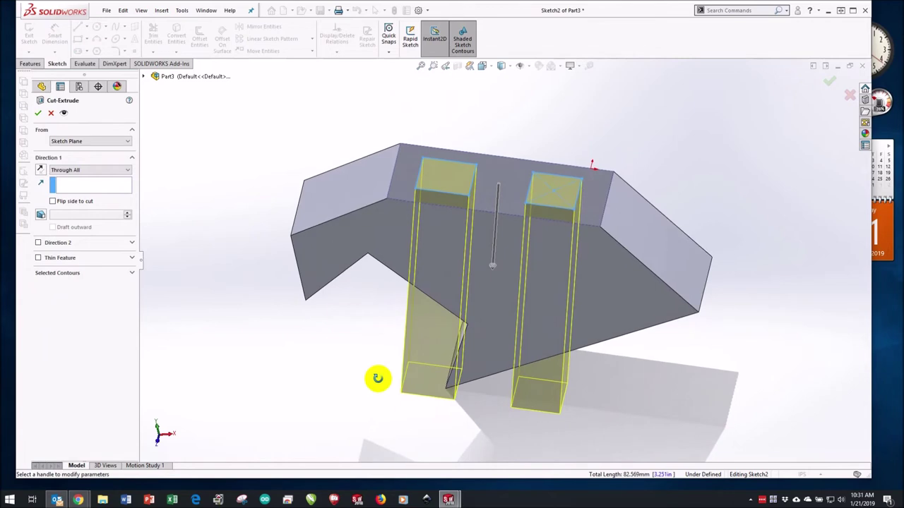
left_click(39, 115)
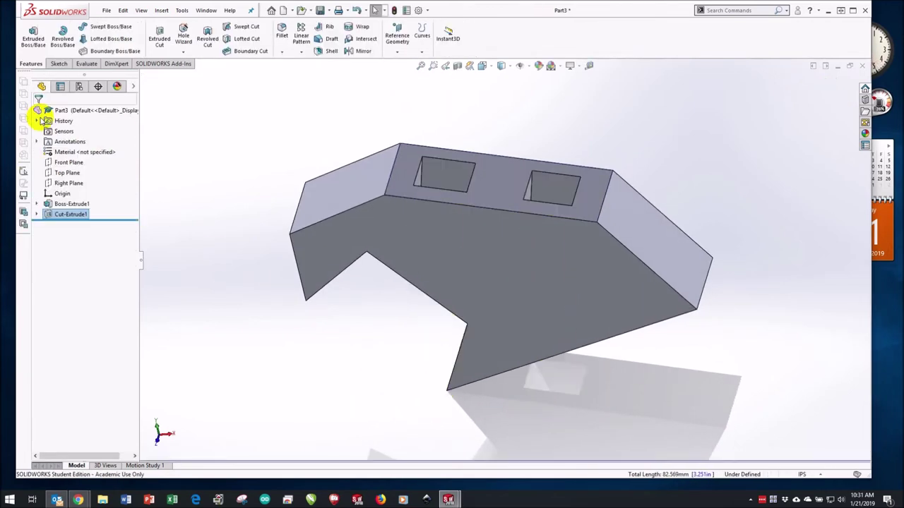
middle_click_drag(456, 301, 451, 355)
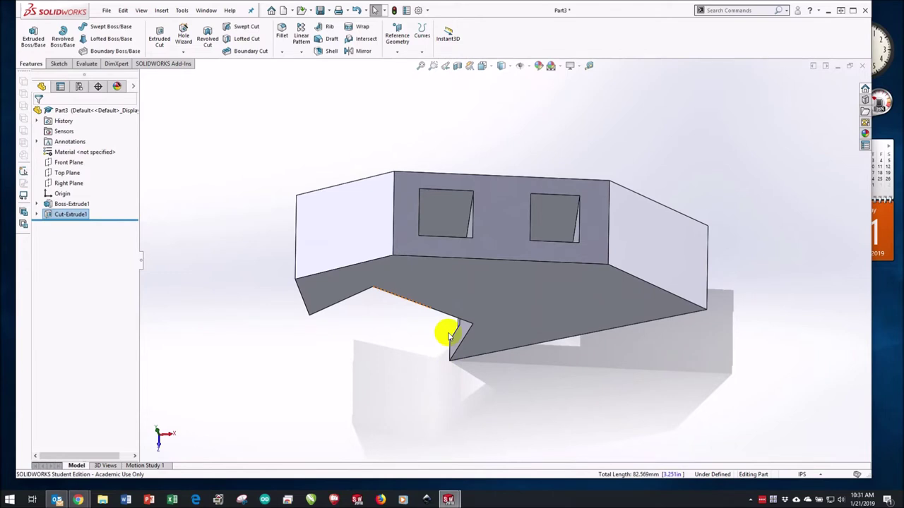
middle_click_drag(460, 338, 598, 389)
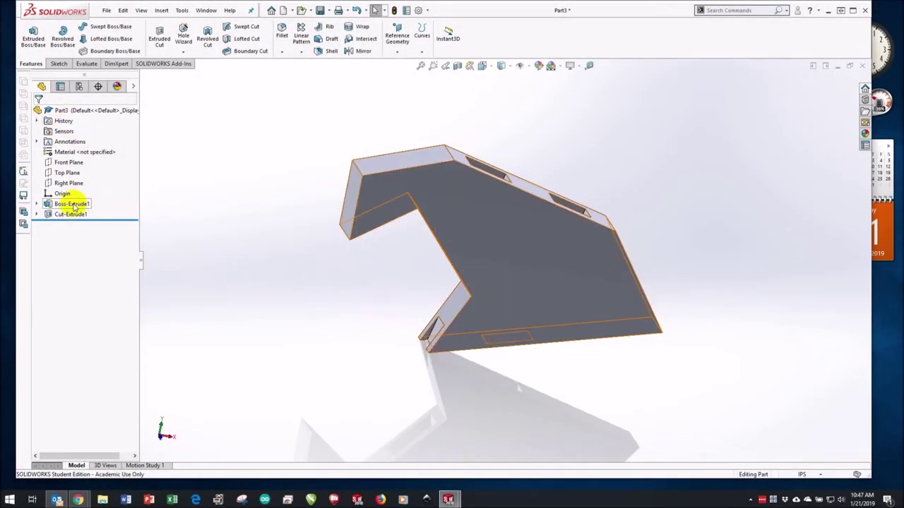
mouse_move(74, 205)
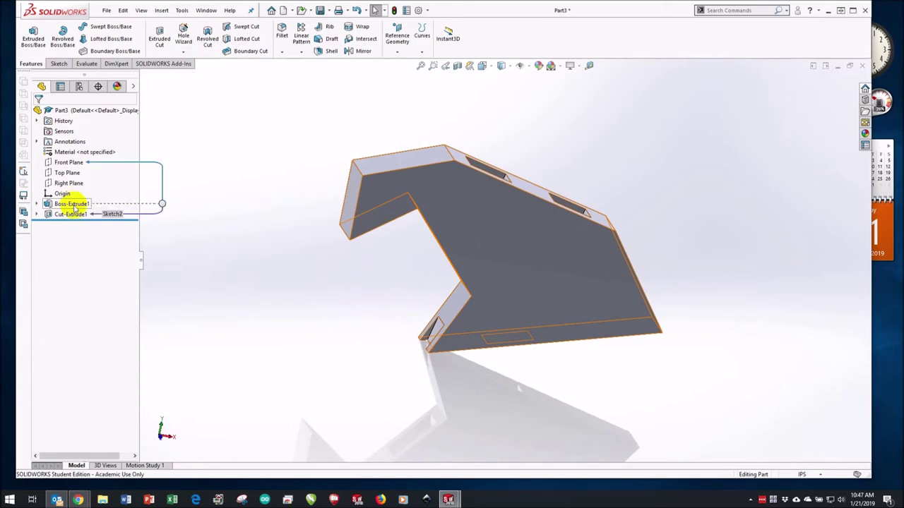
- Edit Sketch1 under Boss-Extrude1 and orient the view Normal To it
left_click(37, 204)
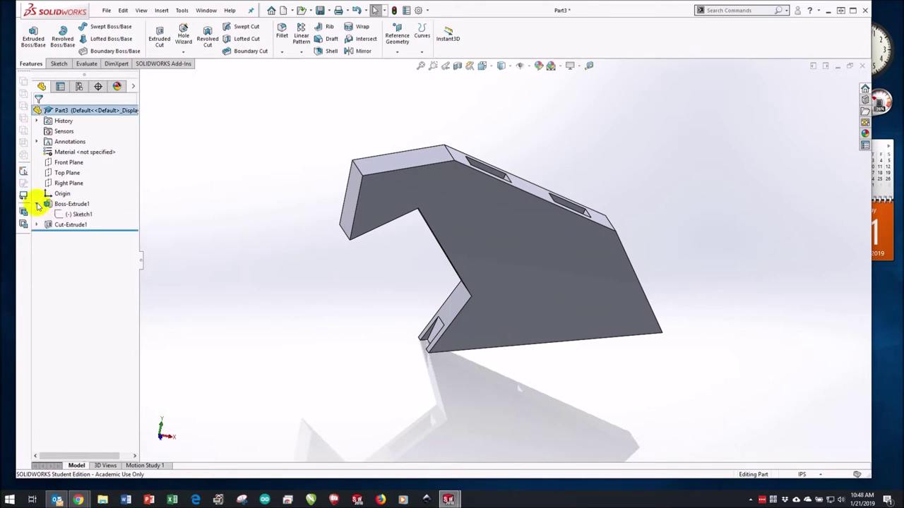
left_click(75, 216)
right_click(76, 215)
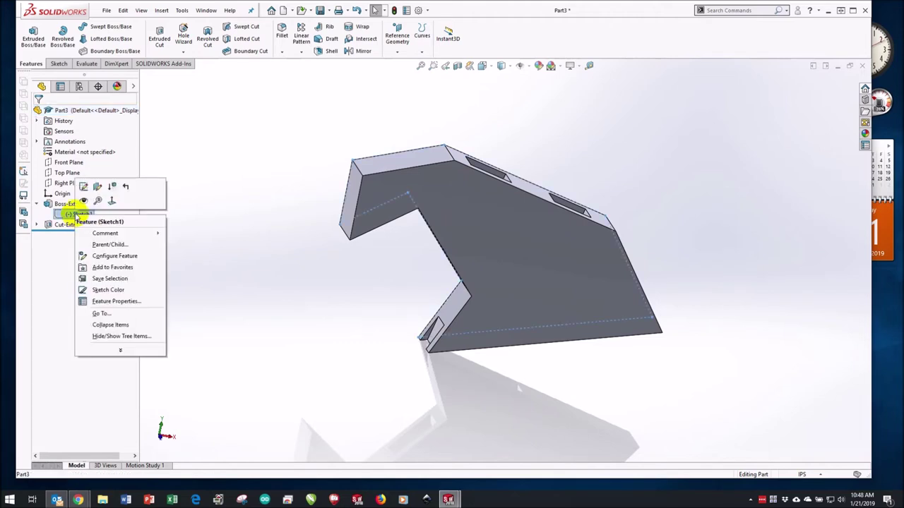
left_click(82, 187)
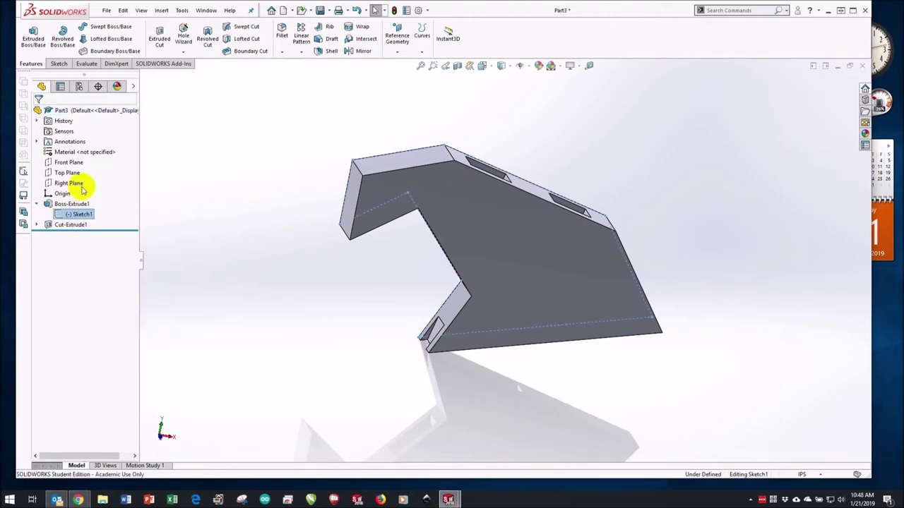
mouse_move(528, 329)
middle_mouse_down()
mouse_move(518, 258)
mouse_move(522, 300)
mouse_move(560, 300)
mouse_move(522, 332)
mouse_move(525, 282)
mouse_move(619, 301)
mouse_move(536, 292)
mouse_move(544, 329)
middle_mouse_up()
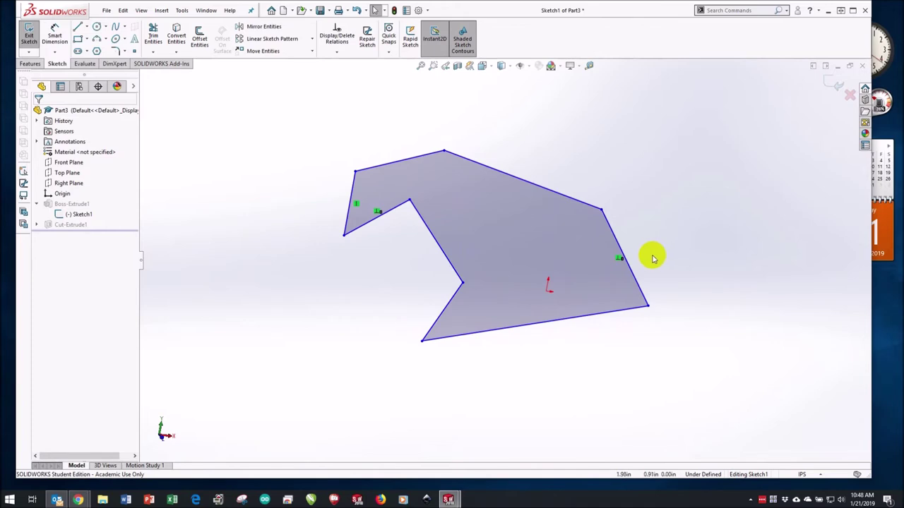
key("space")
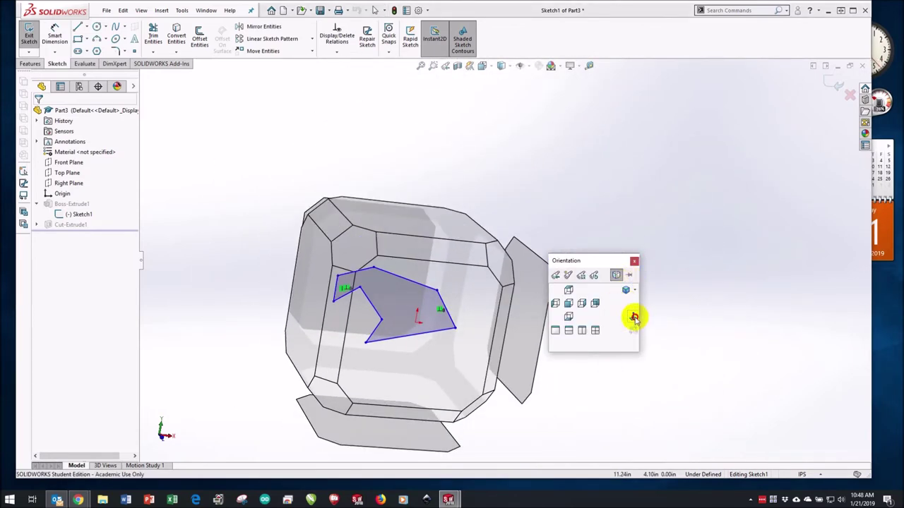
left_click(632, 317)
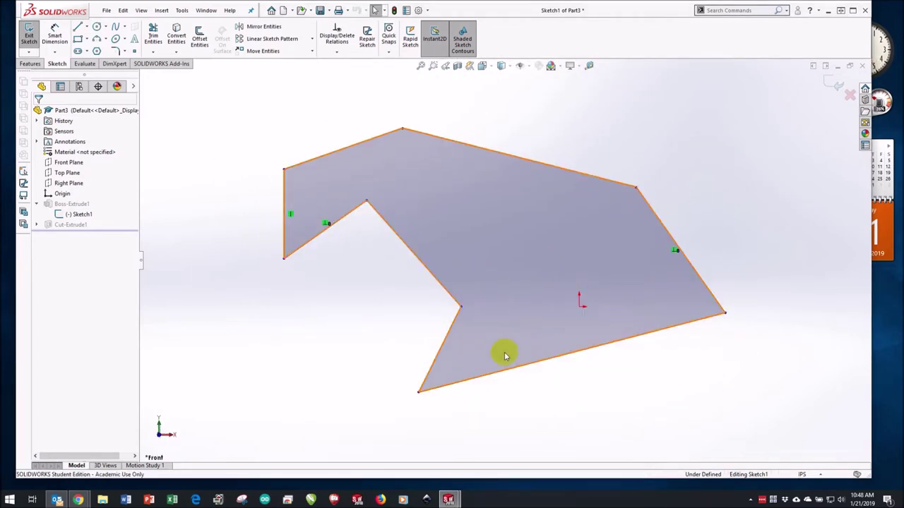
- Add a Parallel relation between Sketch1's upper-left edge and bottom edge, reshaping the outline
left_click(378, 139)
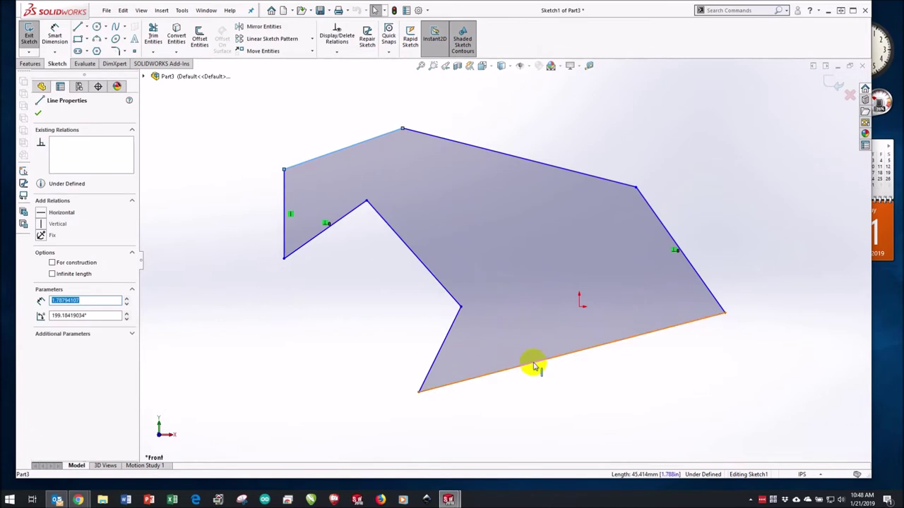
left_click(379, 139)
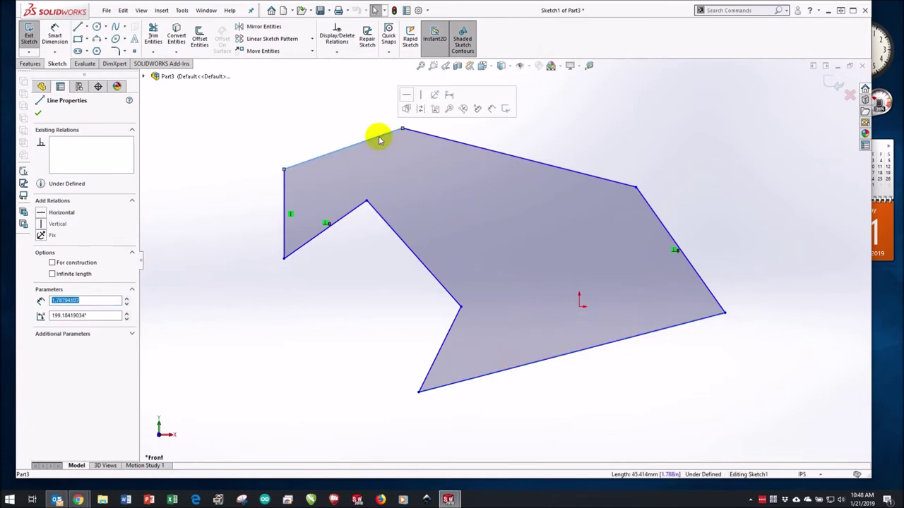
left_click(528, 371)
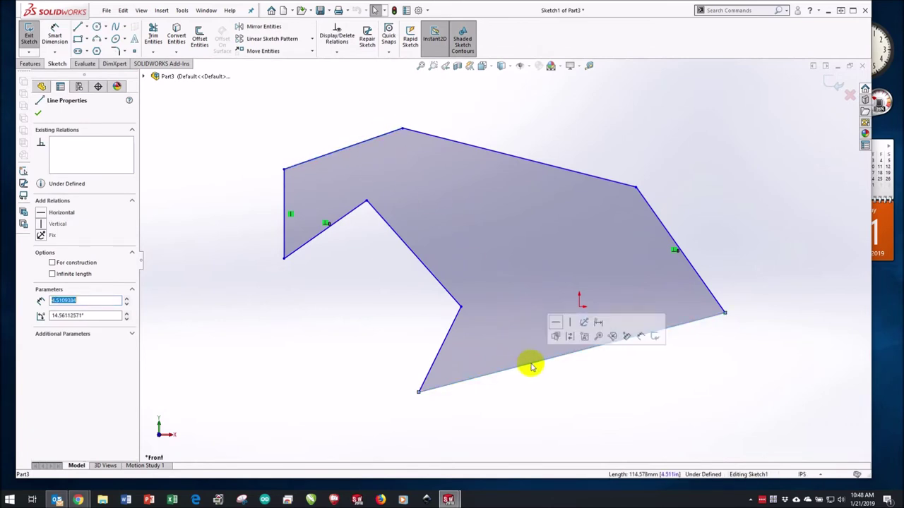
left_click(390, 134)
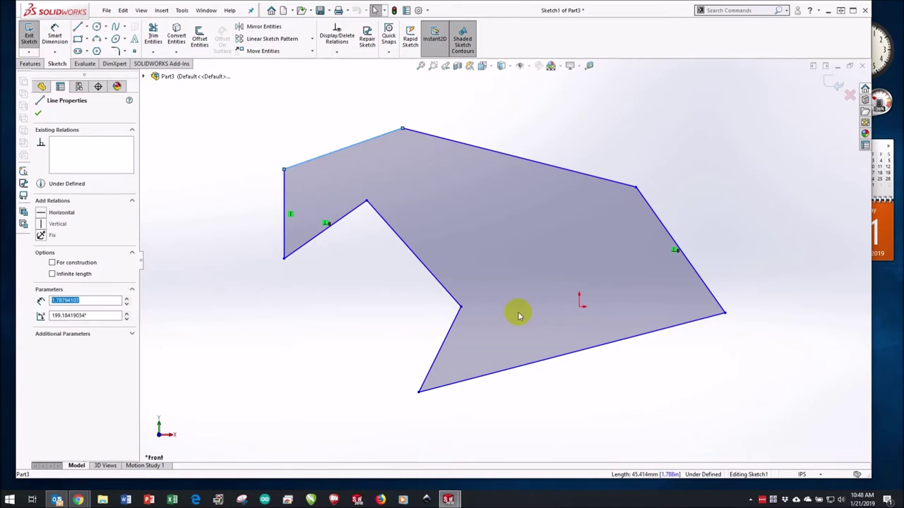
left_click(371, 126)
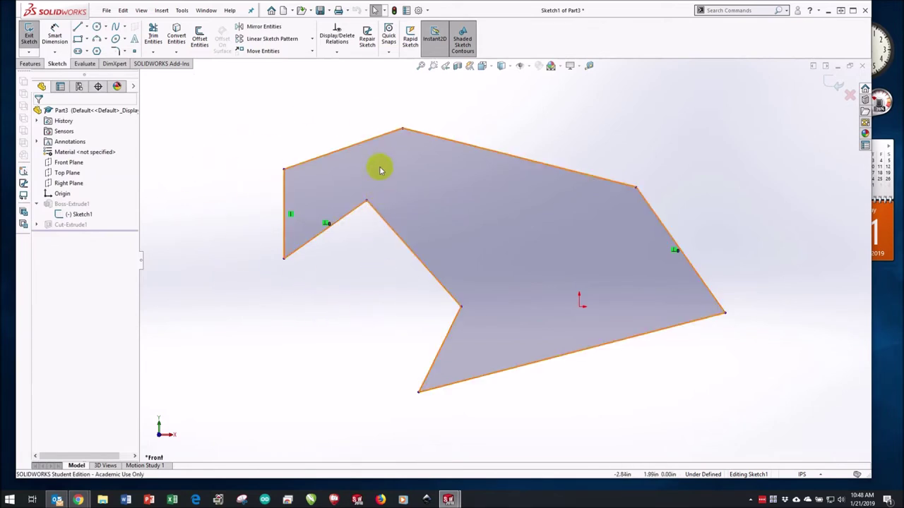
left_click(376, 143)
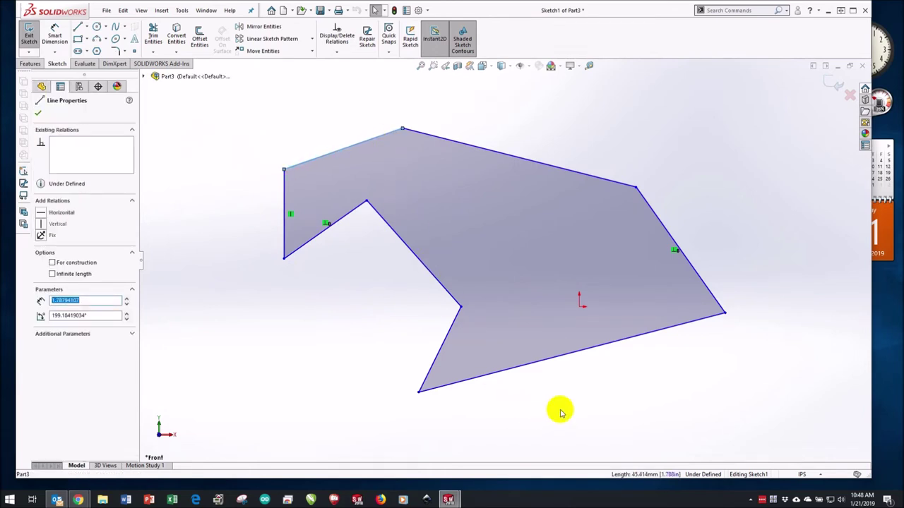
left_click(553, 362, "ctrl")
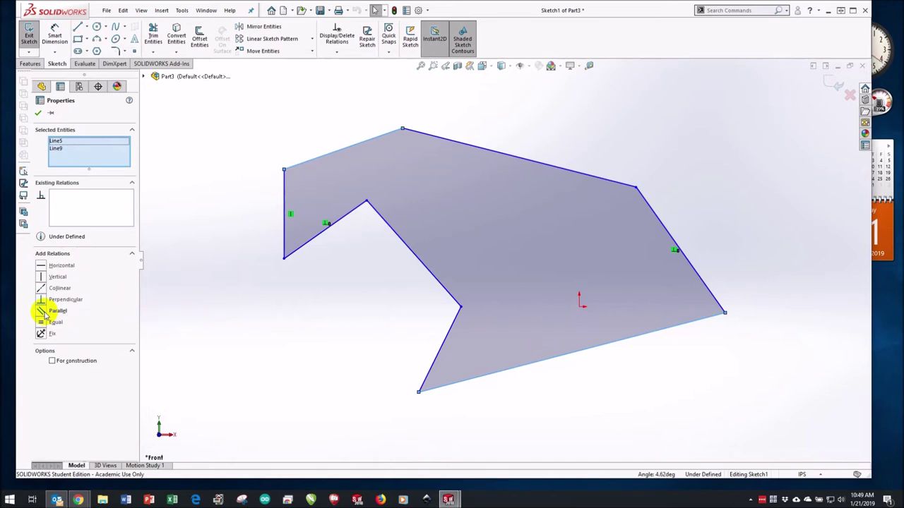
left_click(44, 315)
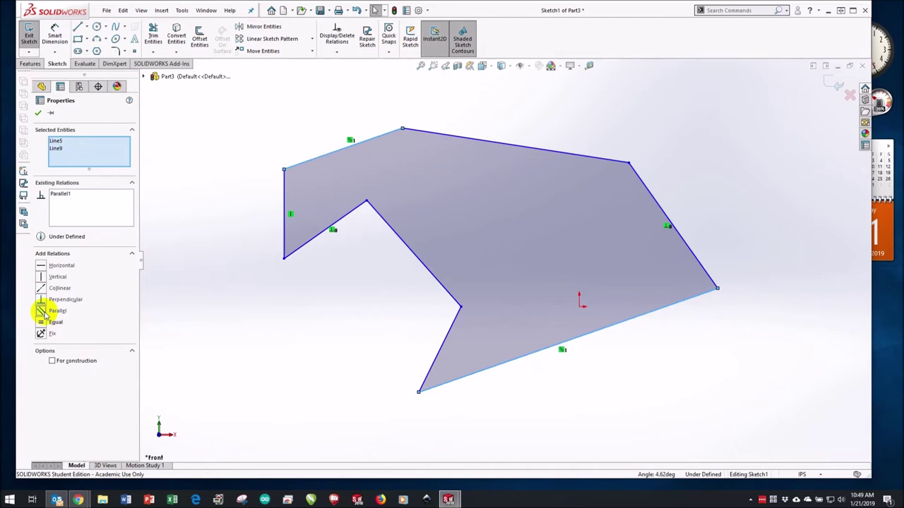
left_click(39, 113)
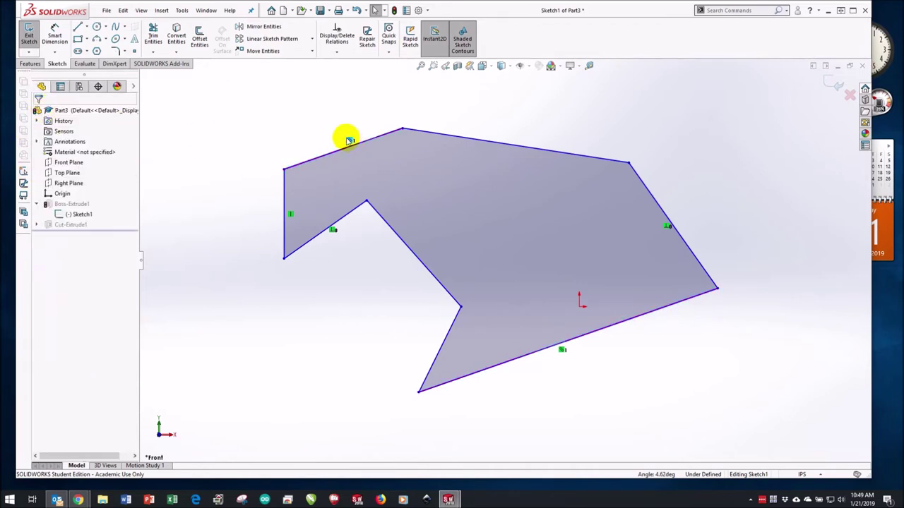
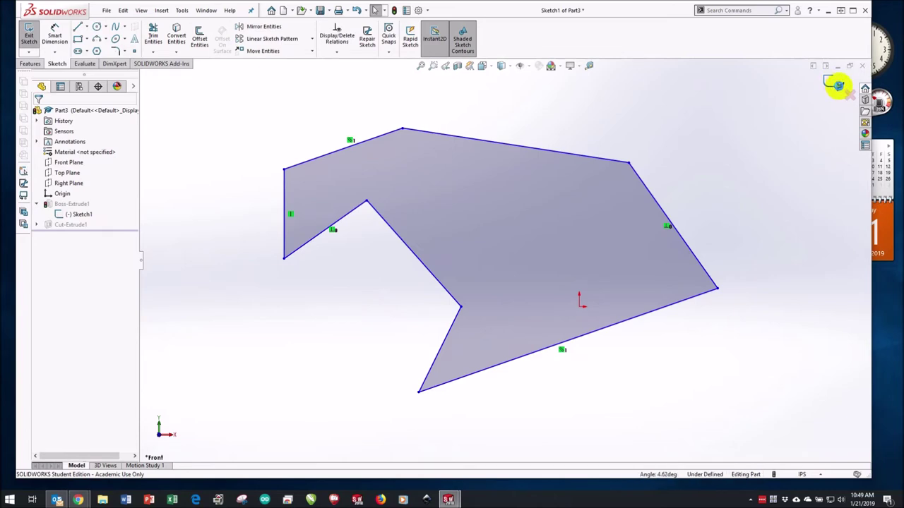
- Exit the sketch to rebuild Part3, then orbit to view its top and underside
left_click(839, 86)
mouse_move(641, 221)
middle_mouse_down()
mouse_move(607, 226)
mouse_move(619, 204)
mouse_move(623, 149)
mouse_move(613, 288)
middle_mouse_up()
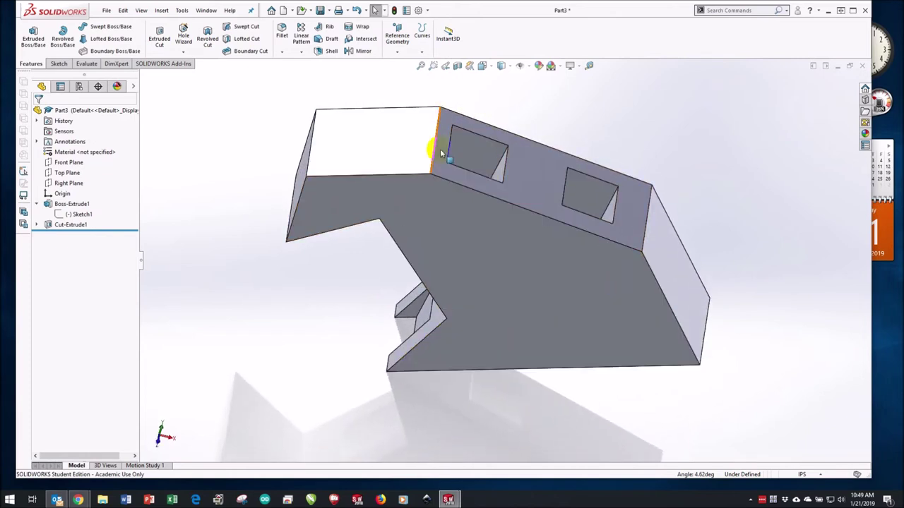
middle_click_drag(504, 281, 518, 132)
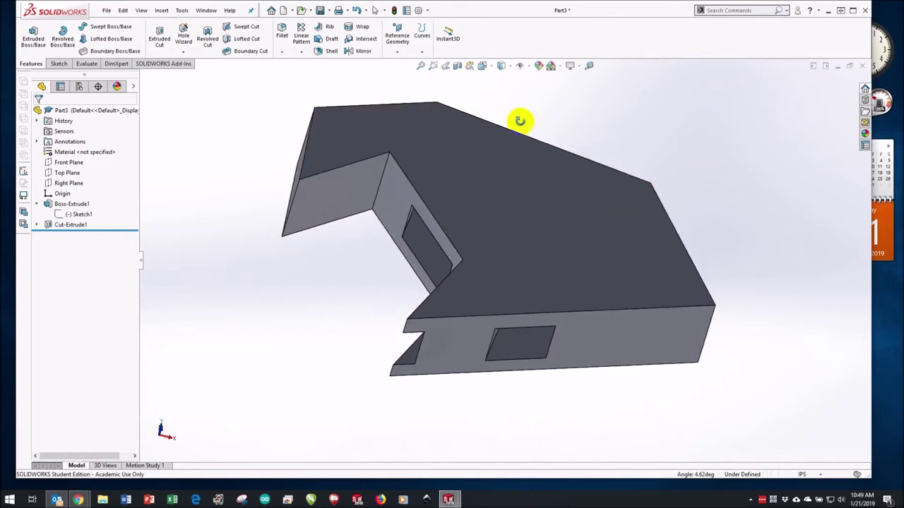
middle_click_drag(610, 327, 535, 342)
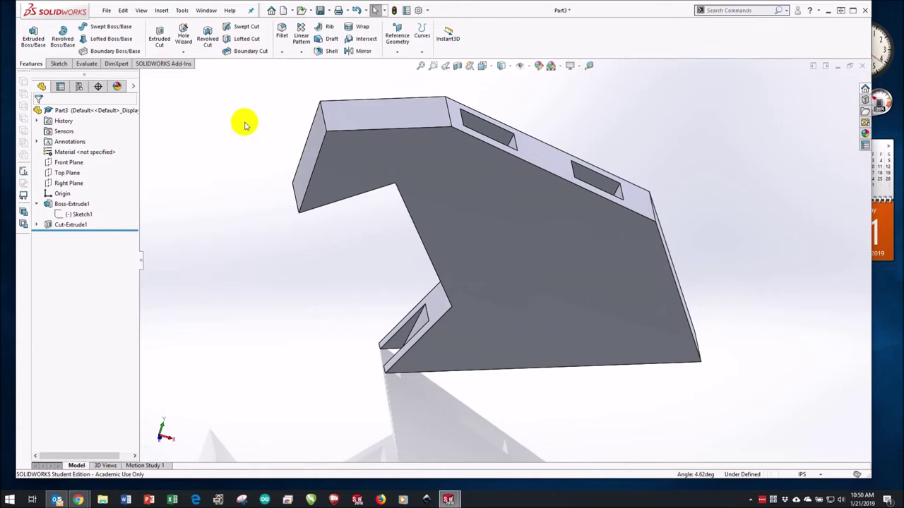
middle_click_drag(436, 253, 384, 256)
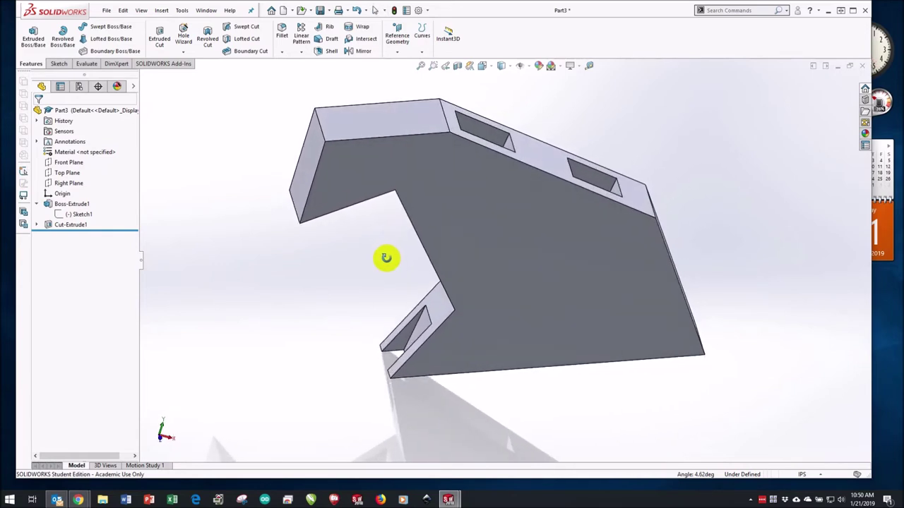
- Select the top and front faces and orbit to check the slots cut through the underside
left_click(392, 136)
middle_click_drag(398, 129, 581, 322)
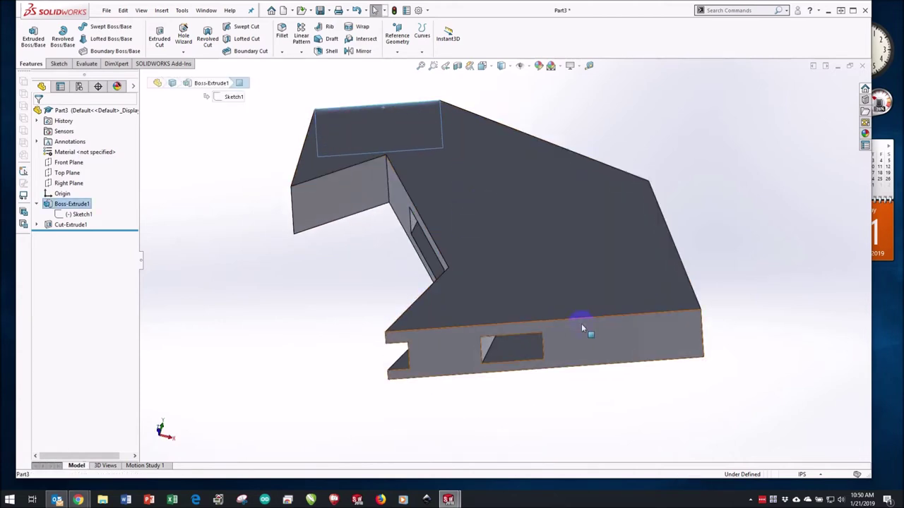
left_click(585, 320)
middle_click_drag(522, 210, 577, 115)
left_click(577, 115)
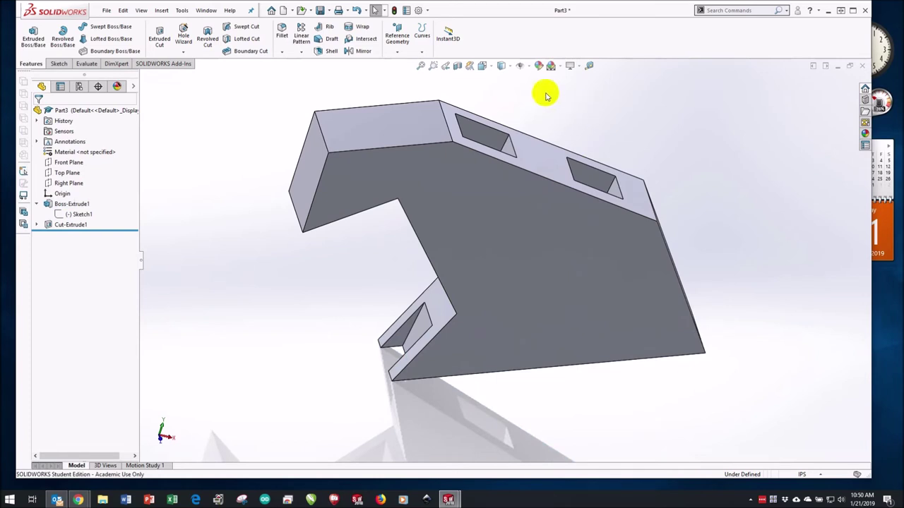
- Create reference plane Plane1 midway between the bracket's top face and its opposite face
left_click(400, 30)
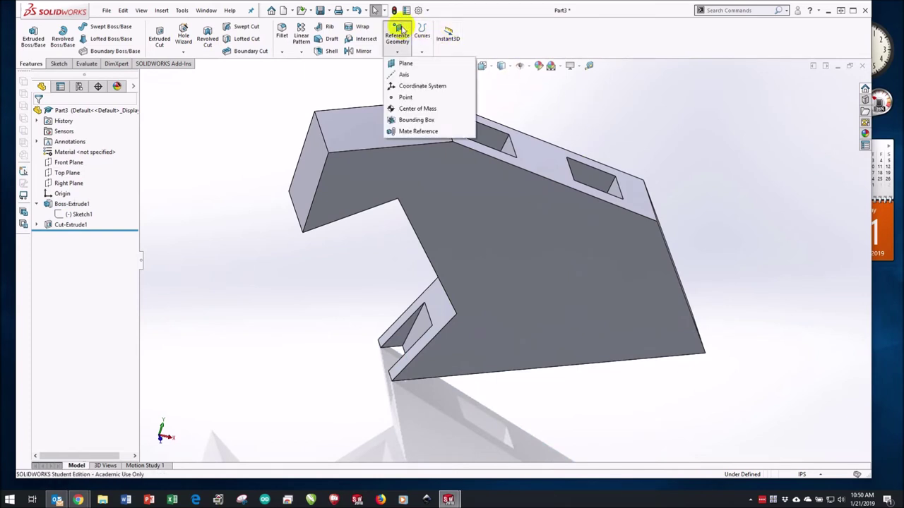
left_click(404, 63)
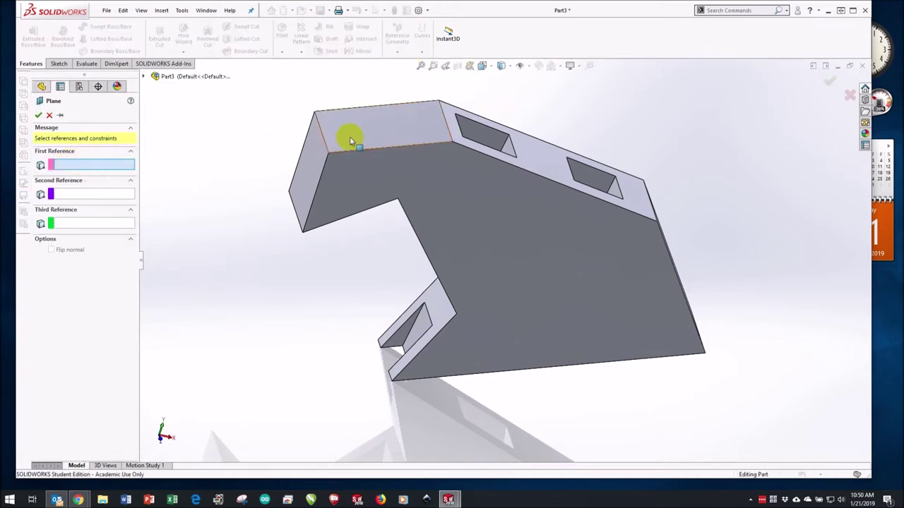
left_click(397, 124)
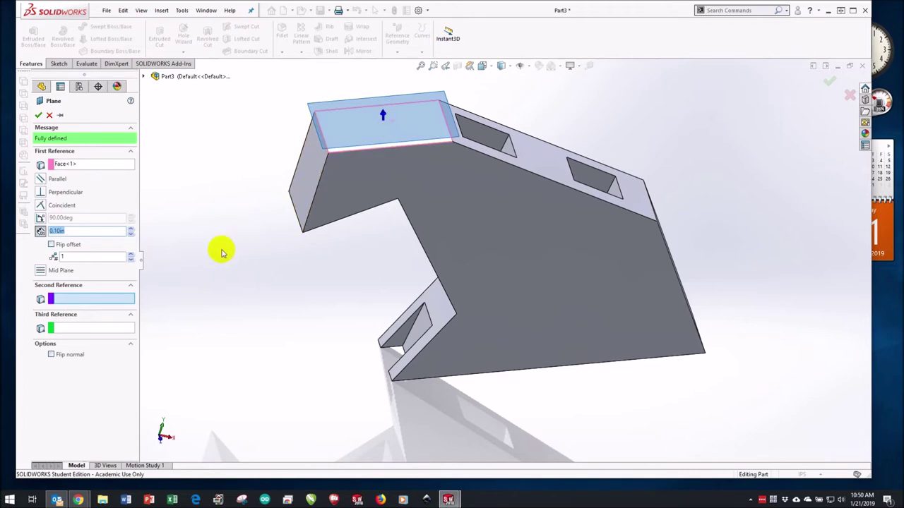
middle_click_drag(333, 323, 339, 286)
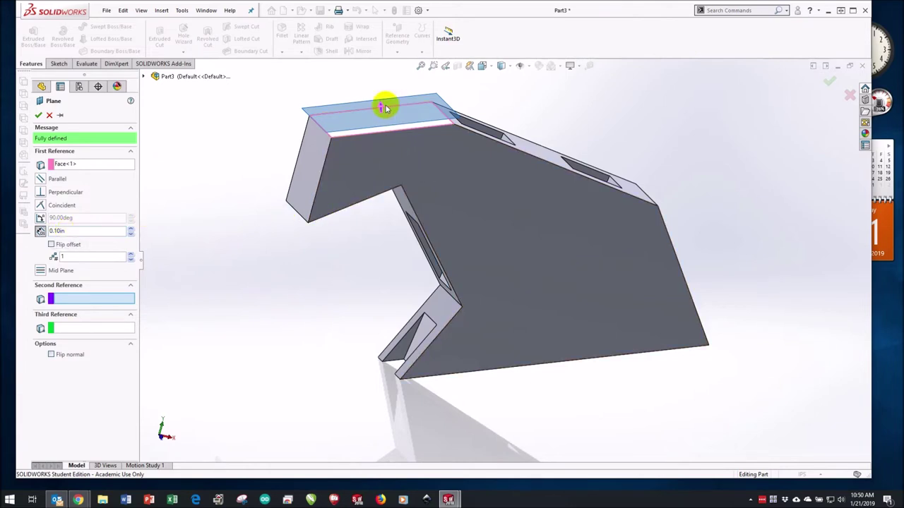
middle_click_drag(497, 244, 489, 173)
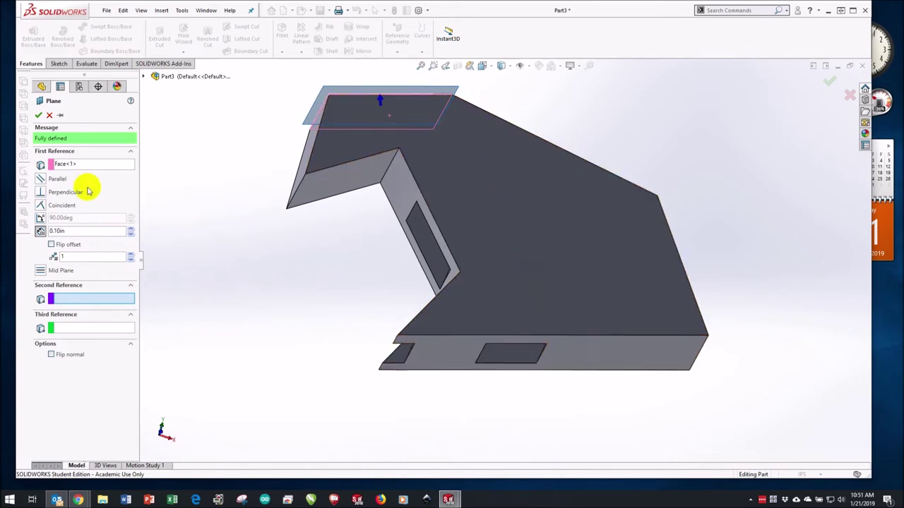
left_click(601, 361)
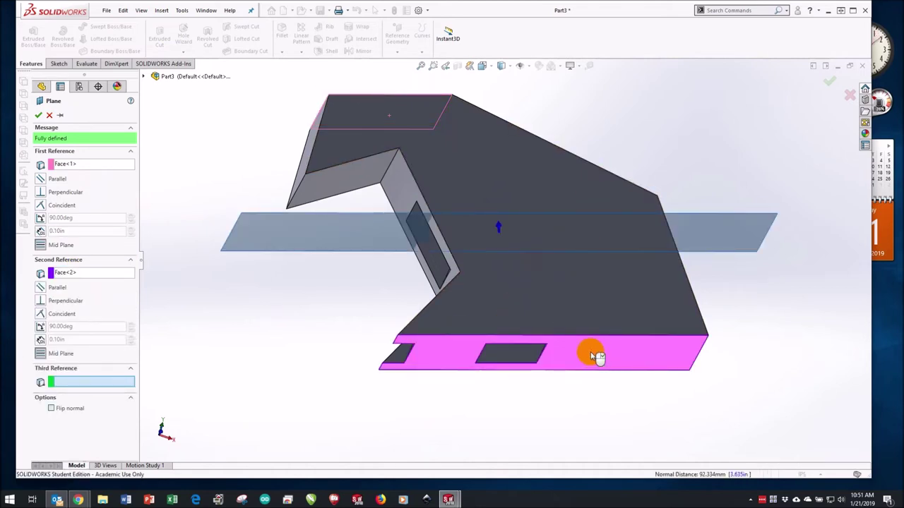
middle_click_drag(329, 284, 367, 394)
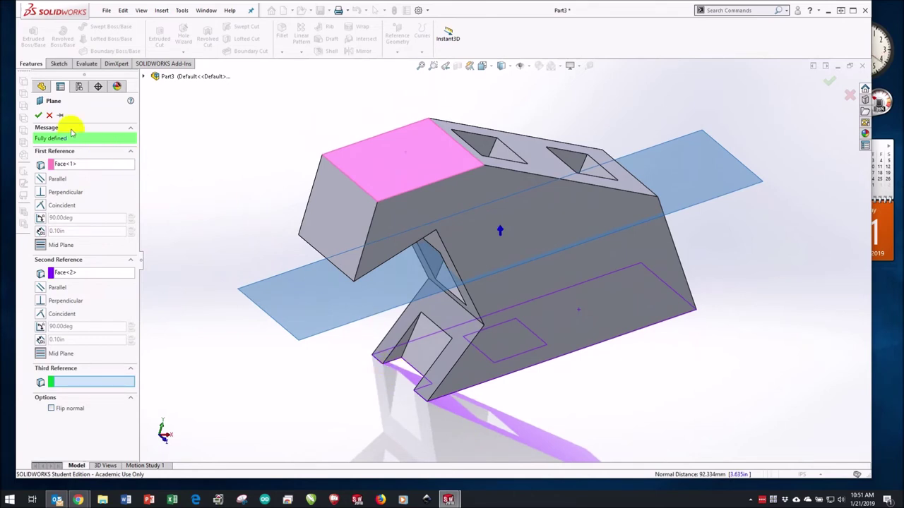
left_click(38, 115)
mouse_move(541, 358)
middle_mouse_down()
mouse_move(524, 233)
mouse_move(484, 232)
mouse_move(530, 242)
mouse_move(525, 290)
mouse_move(542, 348)
middle_mouse_up()
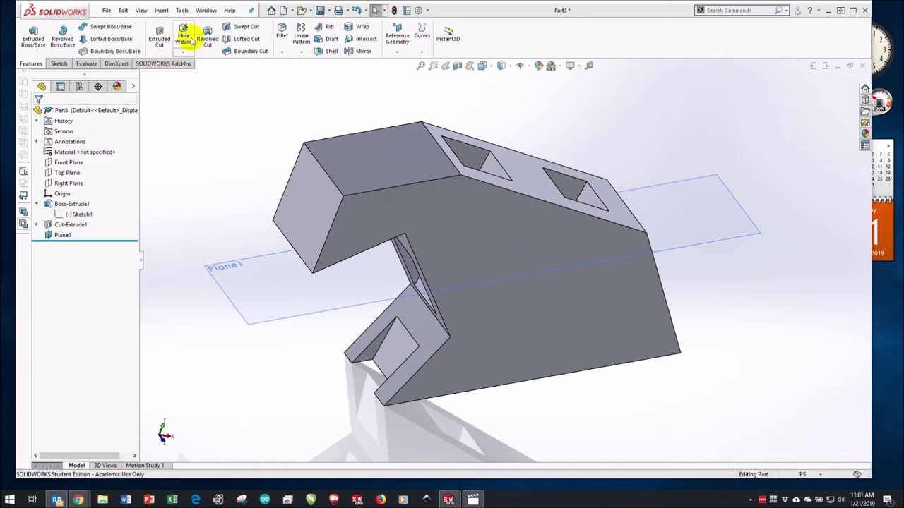
- Create a new part document and begin a sketch on its Top Plane
left_click(282, 10)
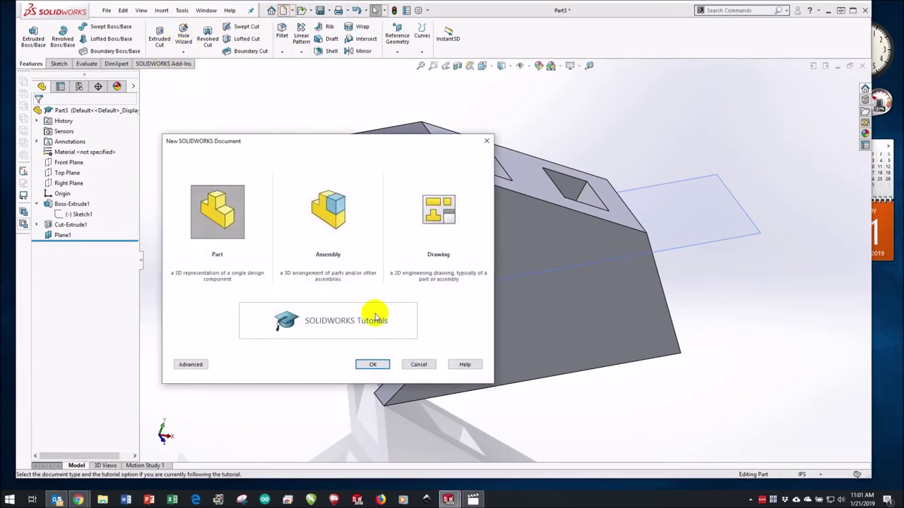
left_click(371, 363)
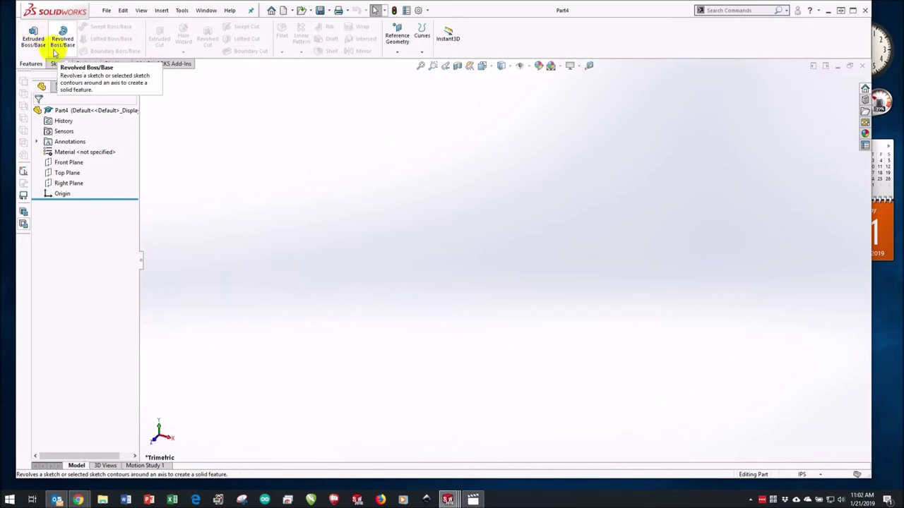
left_click(59, 63)
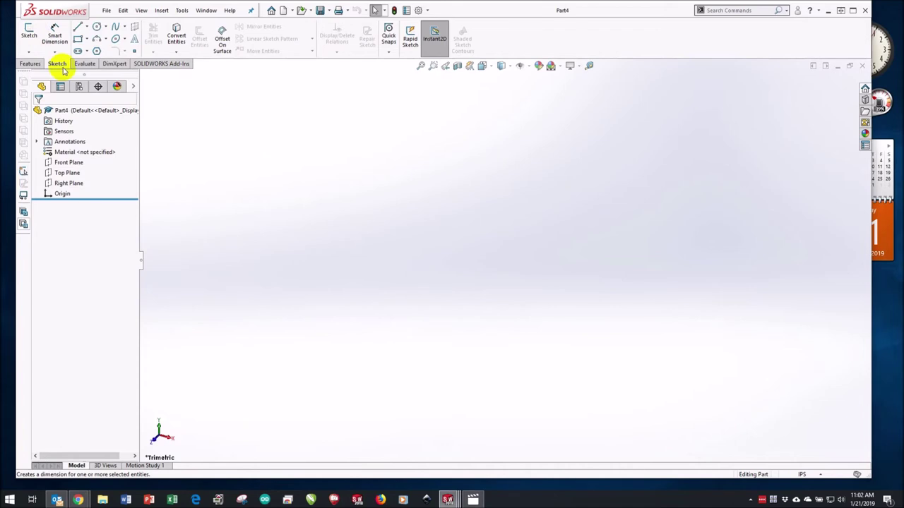
left_click(29, 33)
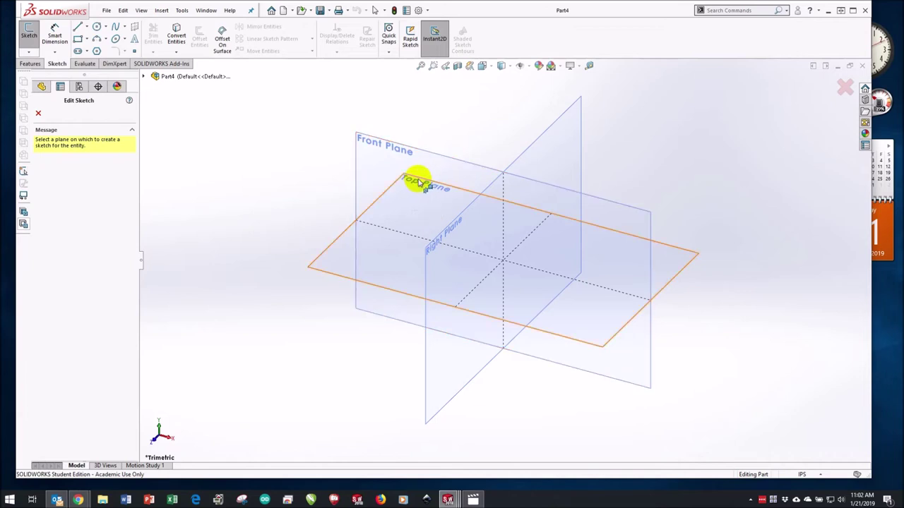
left_click(418, 181)
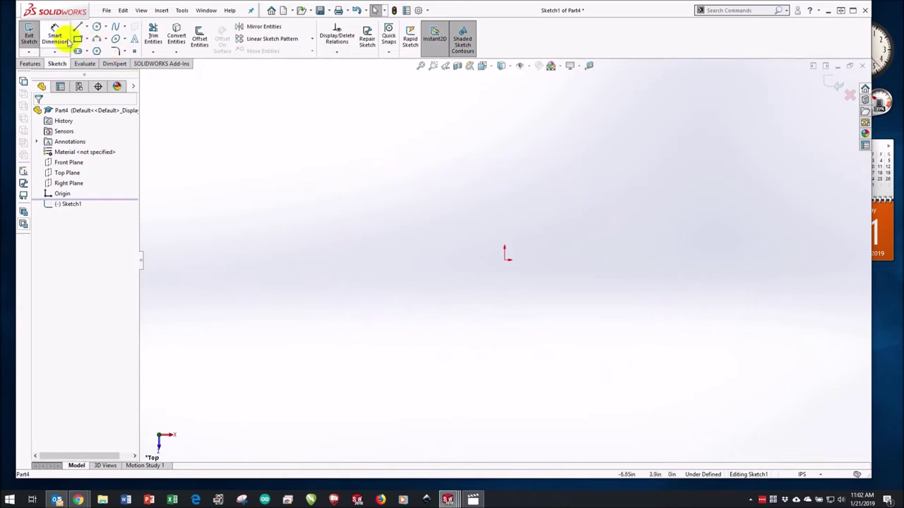
- Draw a corner rectangle spanning the origin from upper left to lower right
left_click(79, 40)
left_click(298, 169)
left_click(632, 371)
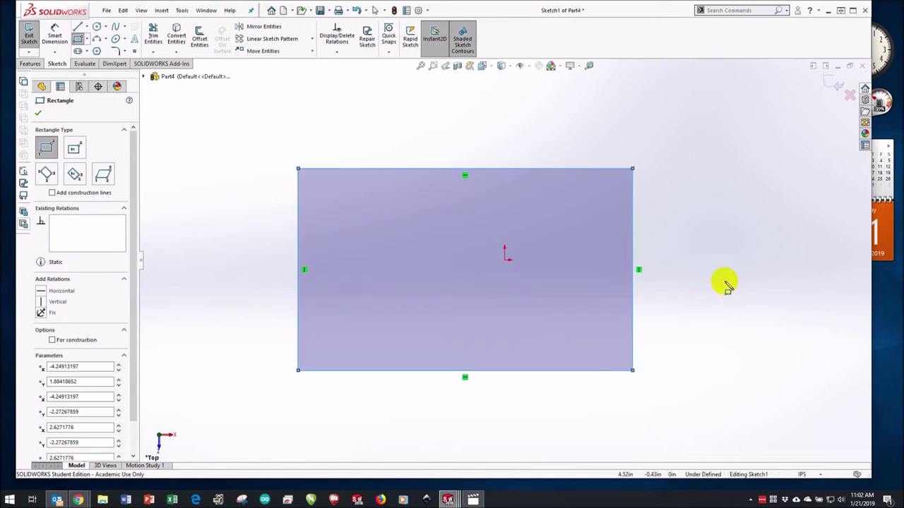
key("Escape")
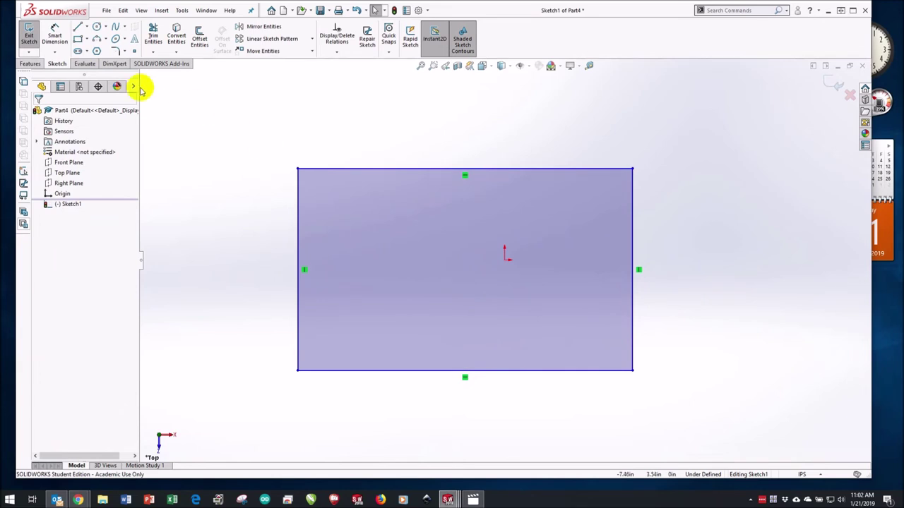
- Draw a horizontal line from the right edge and a vertical line down to the bottom edge
left_click(77, 27)
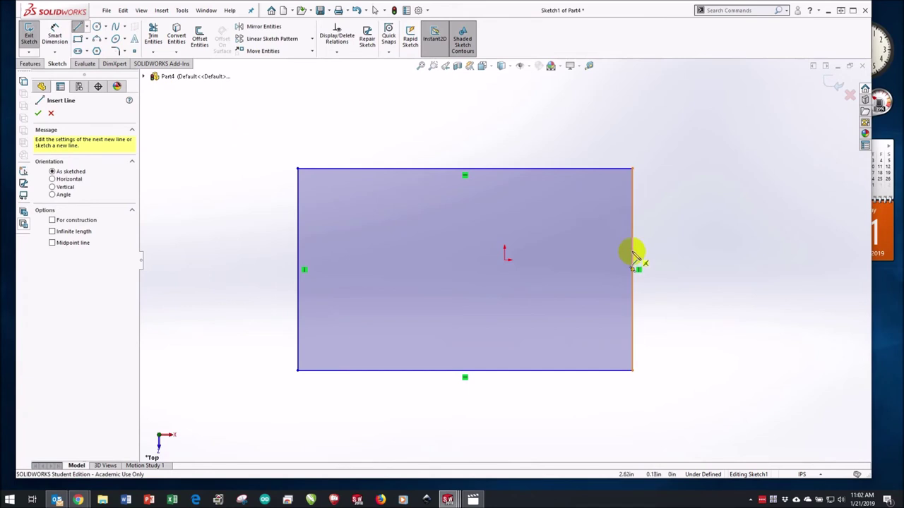
left_click(632, 251)
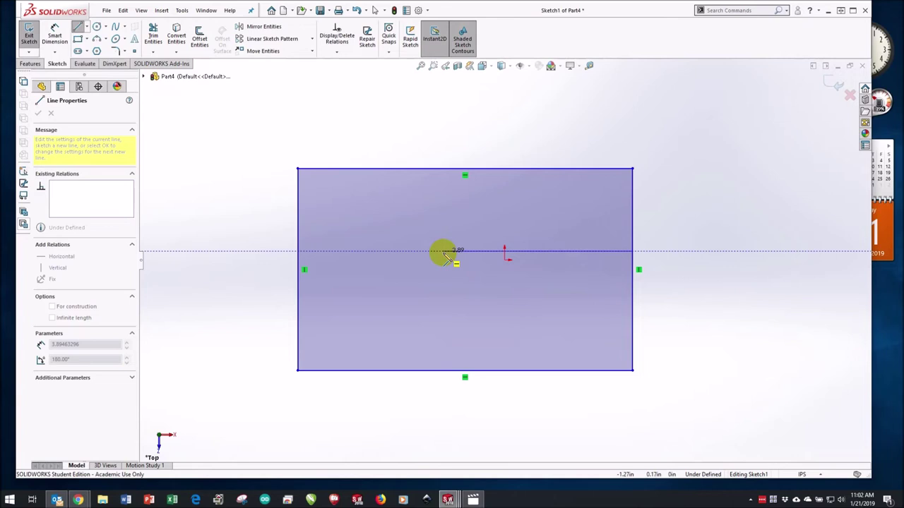
left_click(416, 252)
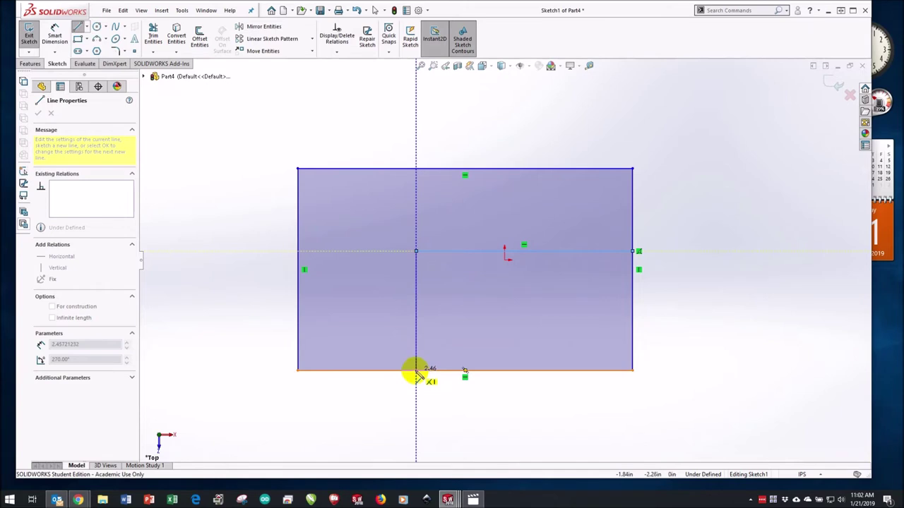
left_click(416, 370)
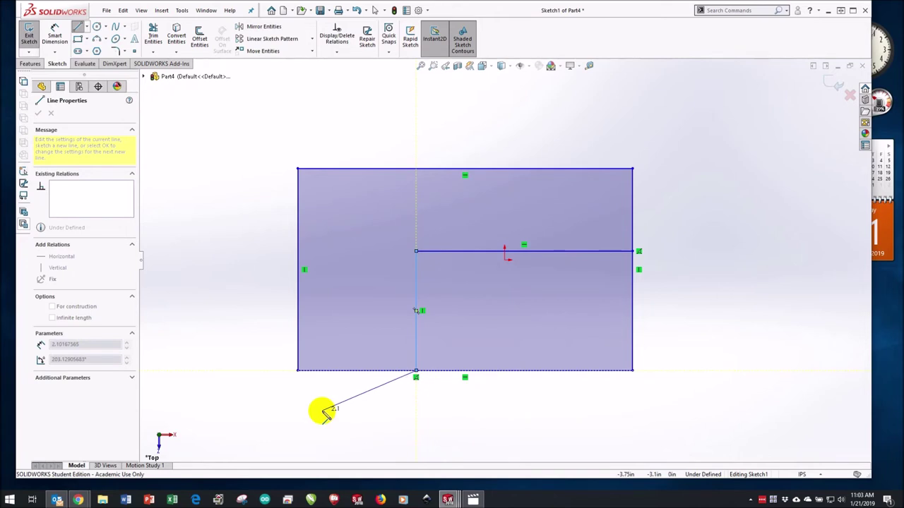
key("Escape")
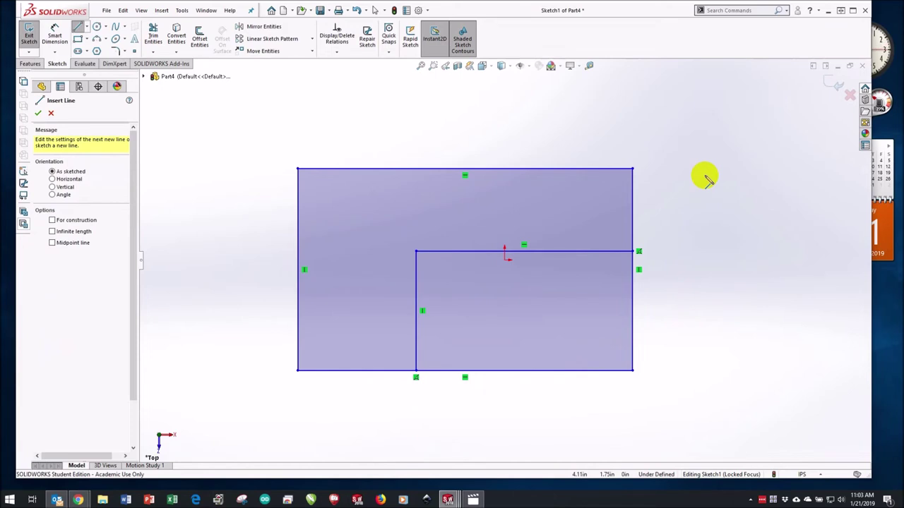
key("Escape")
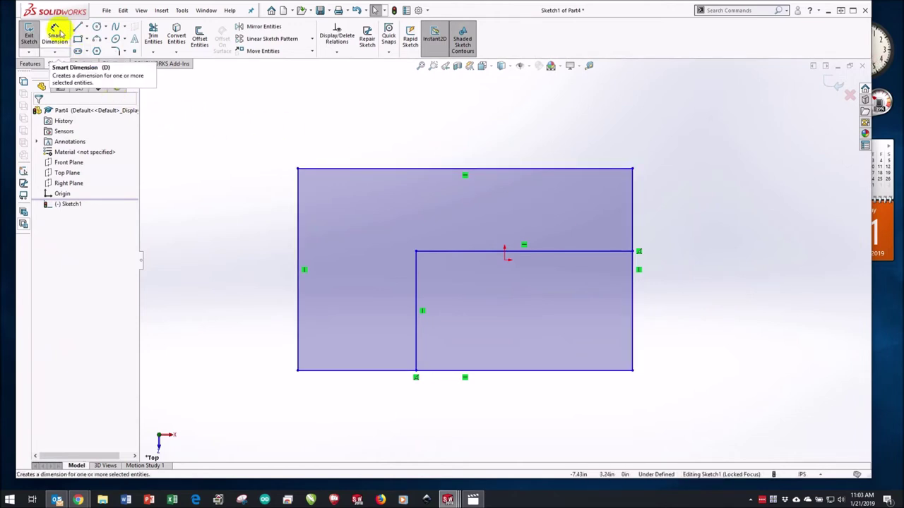
- Dimension the rectangle's left edge, changing its height from 4.16 to 3 inches
left_click(58, 32)
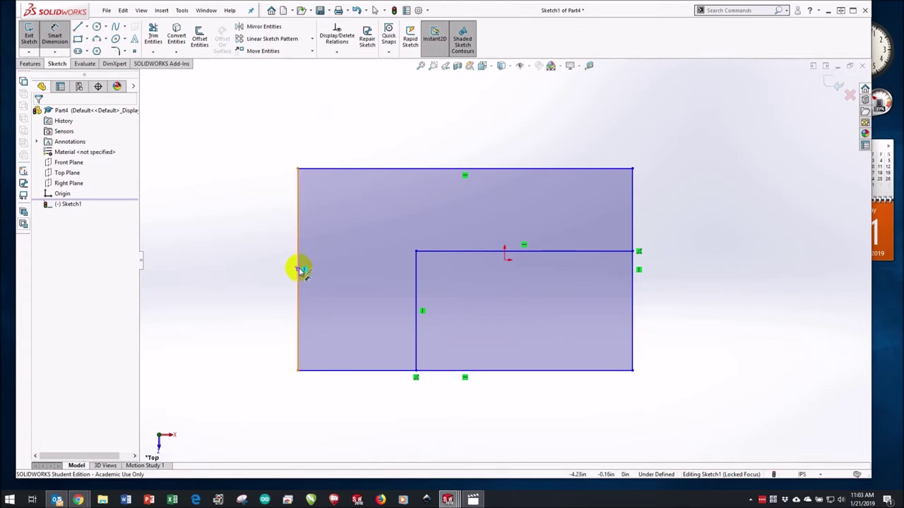
left_click(299, 223)
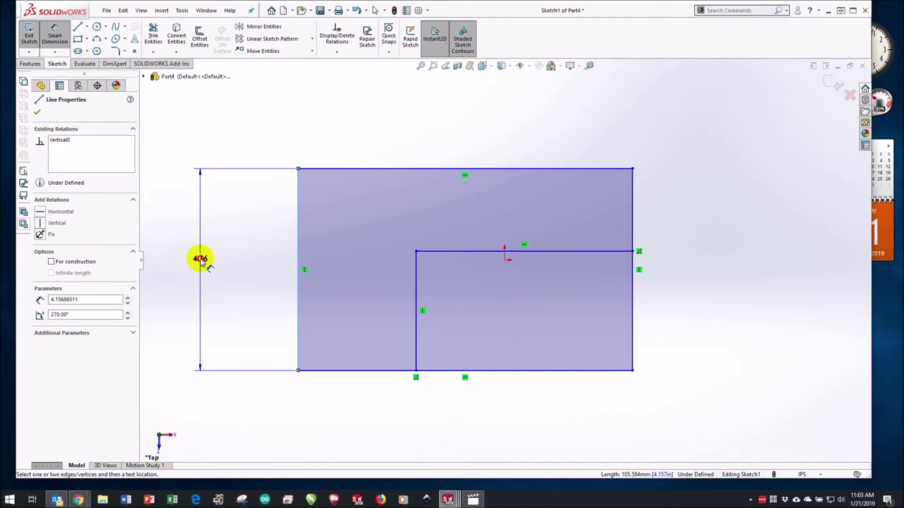
left_click(200, 259)
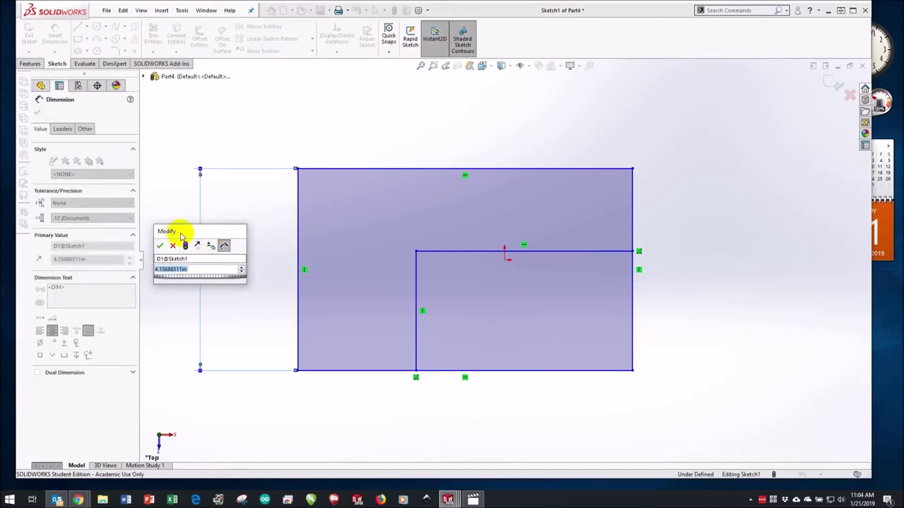
left_click_drag(182, 235, 282, 385)
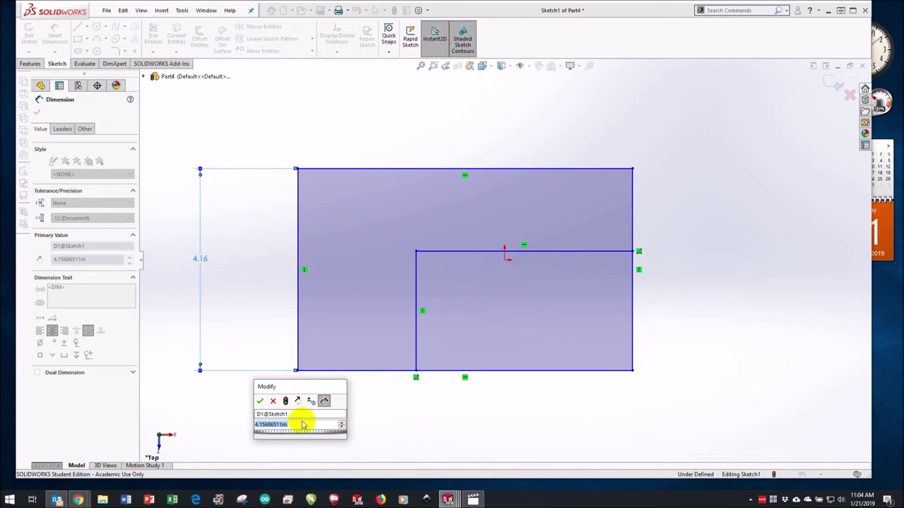
left_click(237, 425)
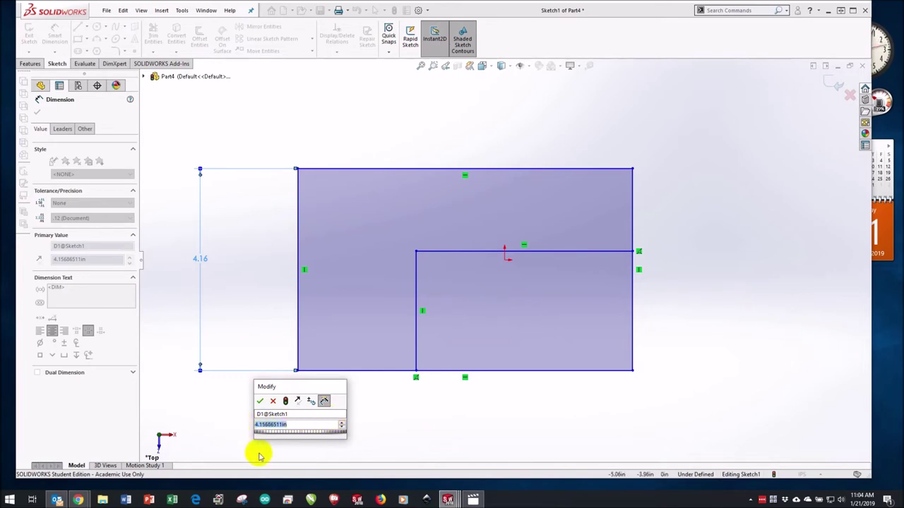
type("3")
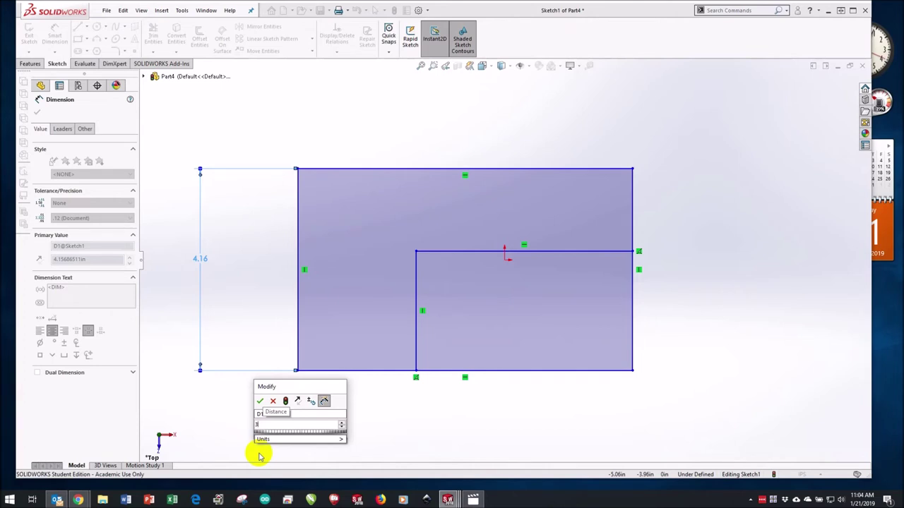
key("Return")
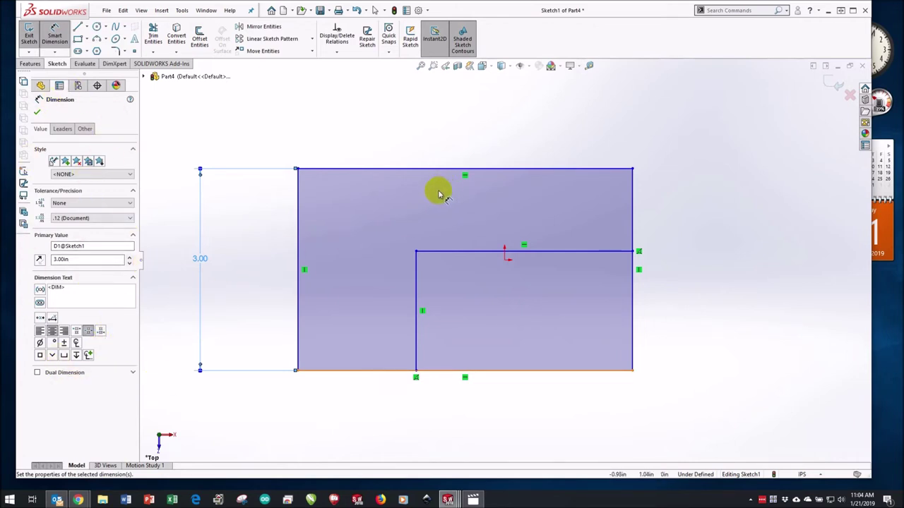
- Dimension the rectangle's top edge to a width of 5 inches
left_click(403, 170)
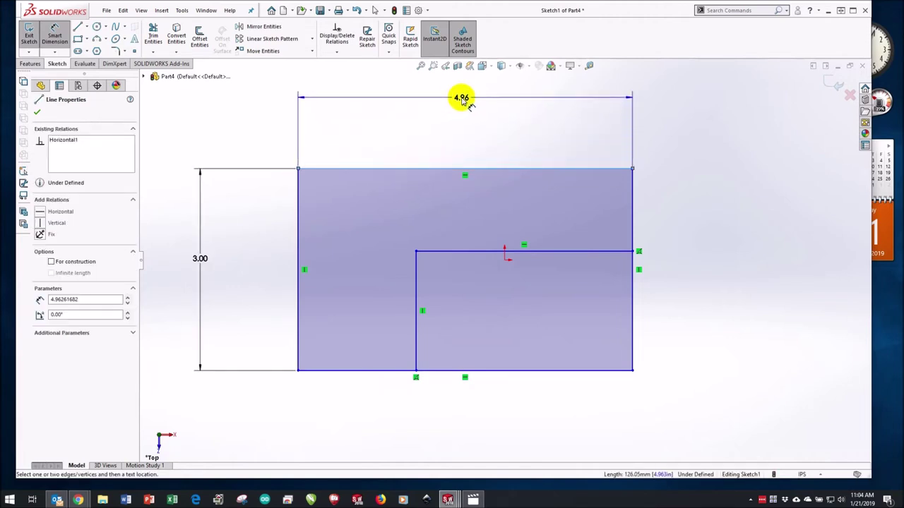
left_click(461, 99)
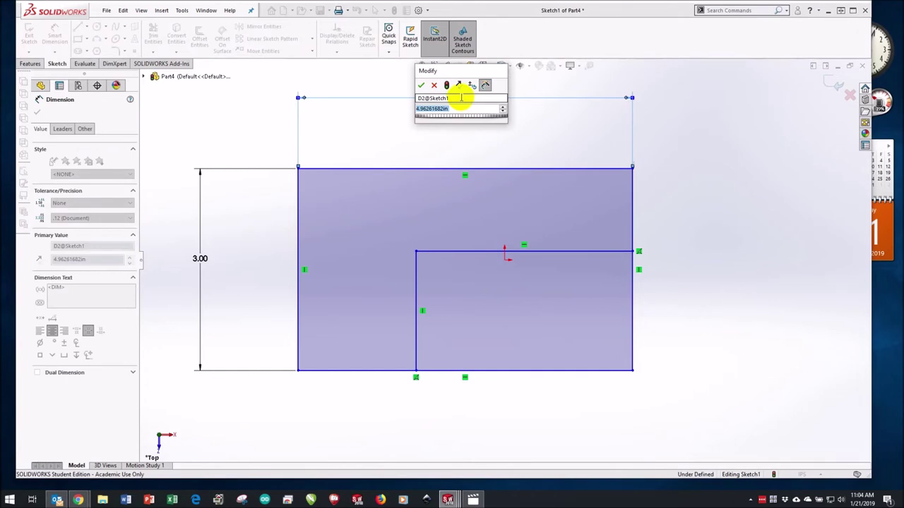
type("5")
key("Return")
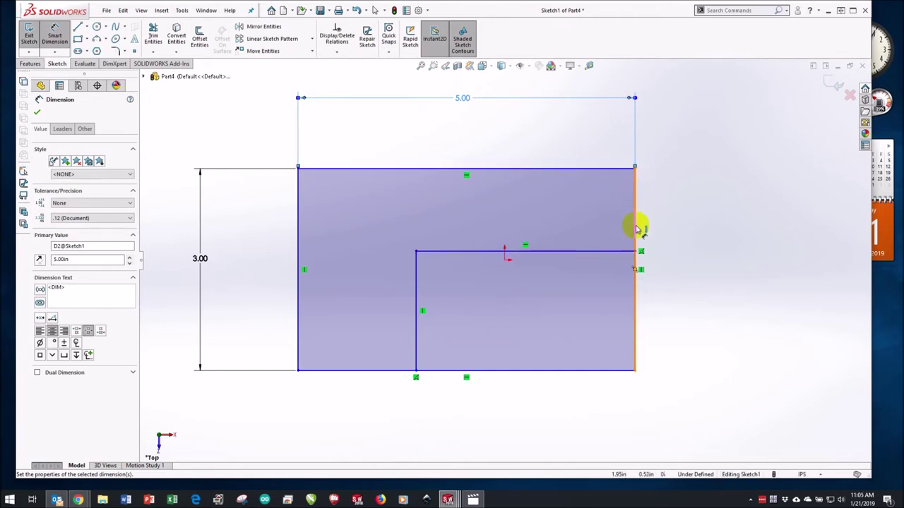
left_click(635, 307)
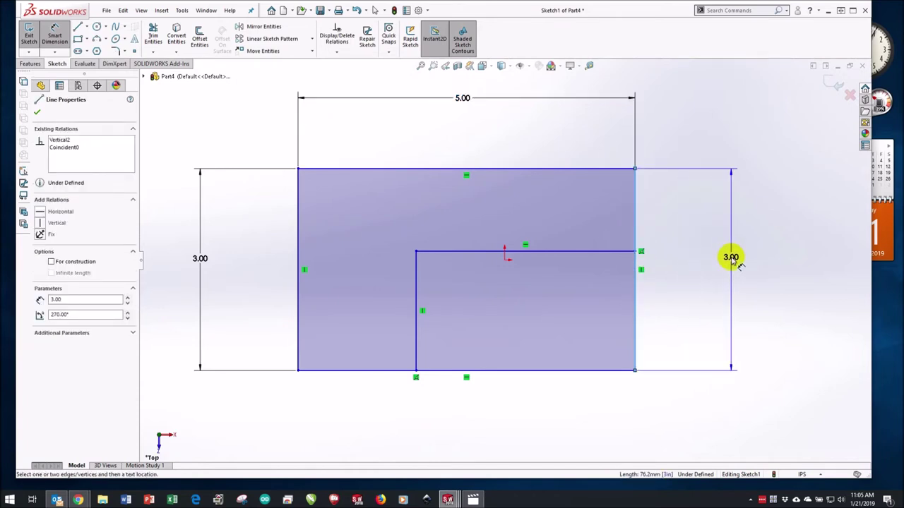
key("Escape")
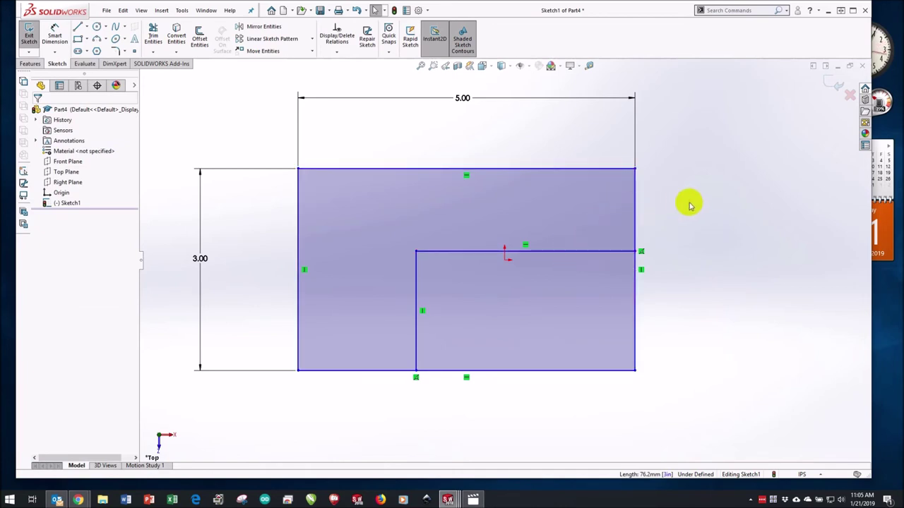
- Set a 1.25 inch gap between the top edge and the inner horizontal line
left_click(55, 35)
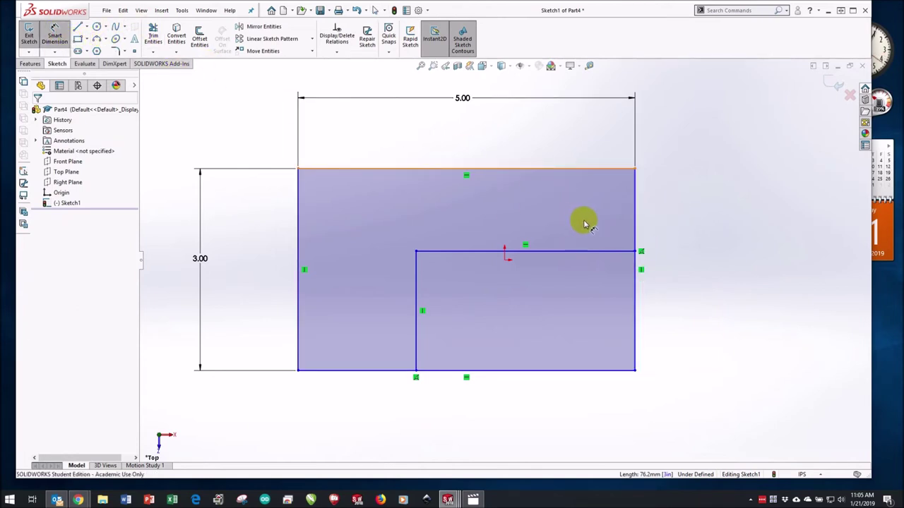
left_click(586, 170)
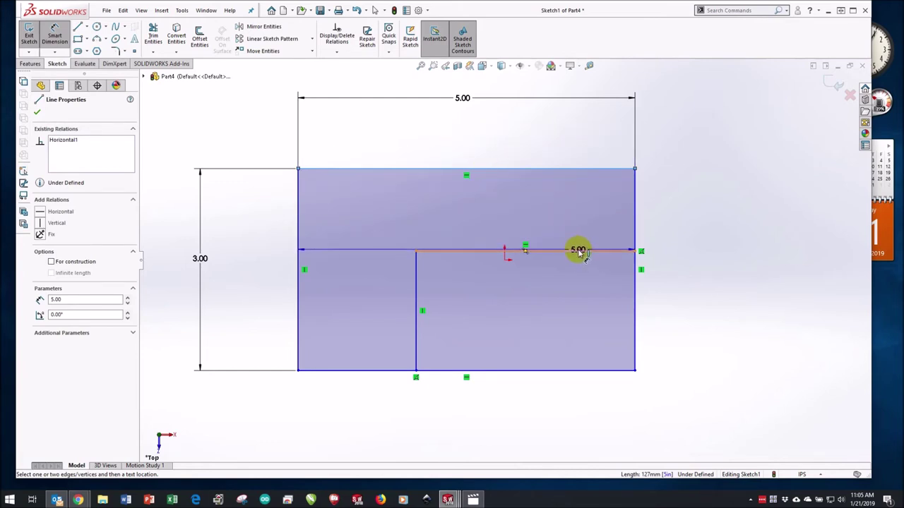
left_click(577, 251)
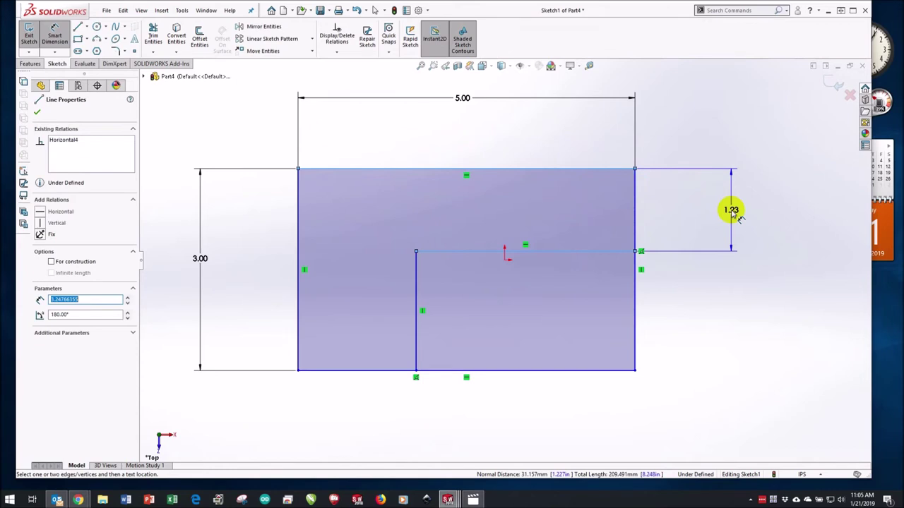
left_click(738, 216)
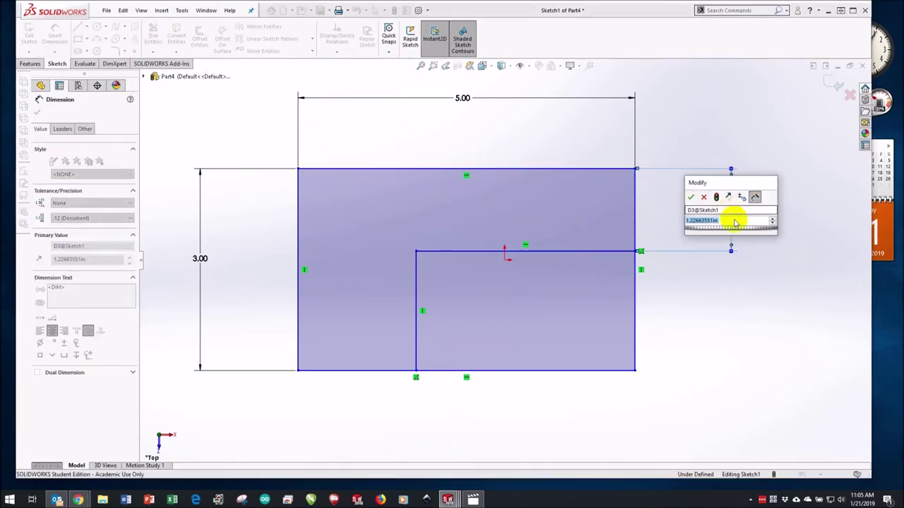
type("1.25")
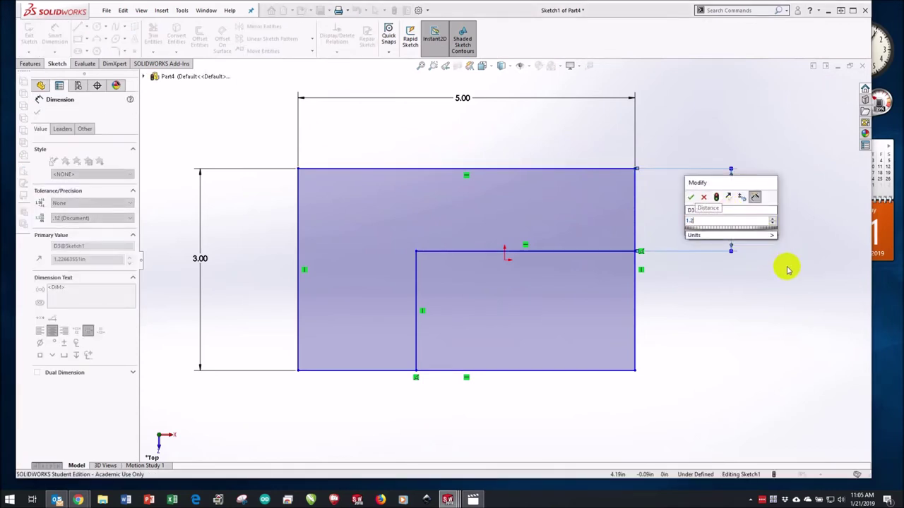
key("Return")
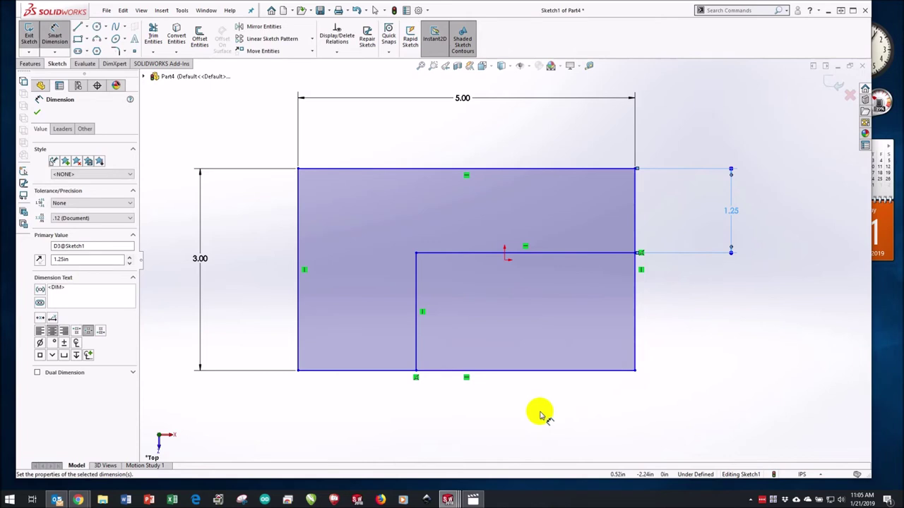
- Dimension the inner vertical line 3 inches from the rectangle's right edge
left_click(634, 322)
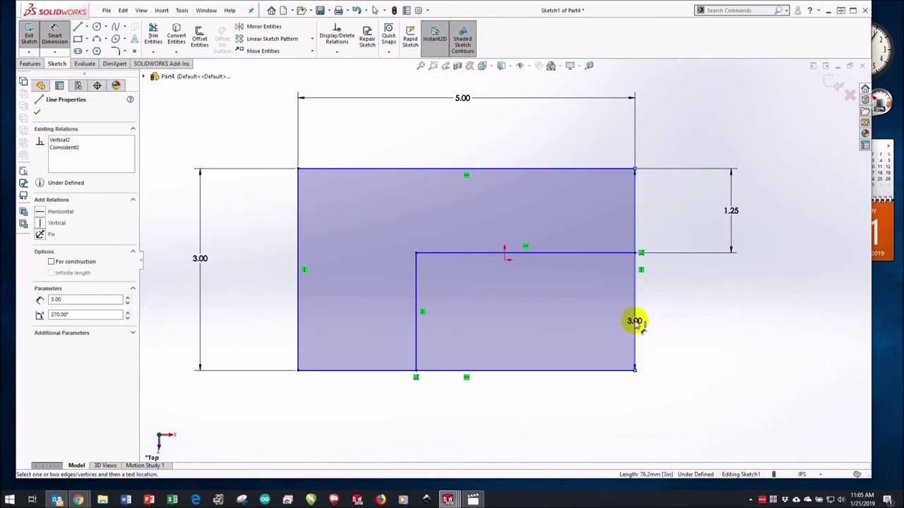
left_click(416, 372)
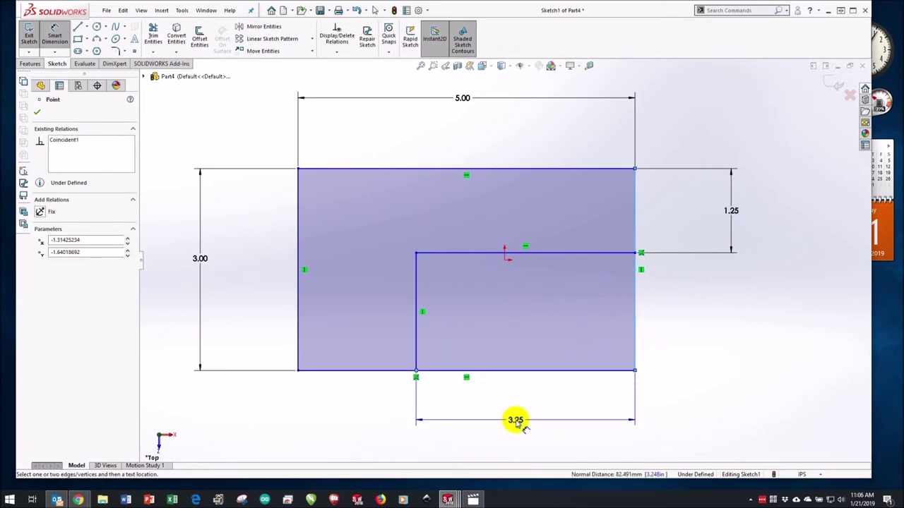
left_click(529, 424)
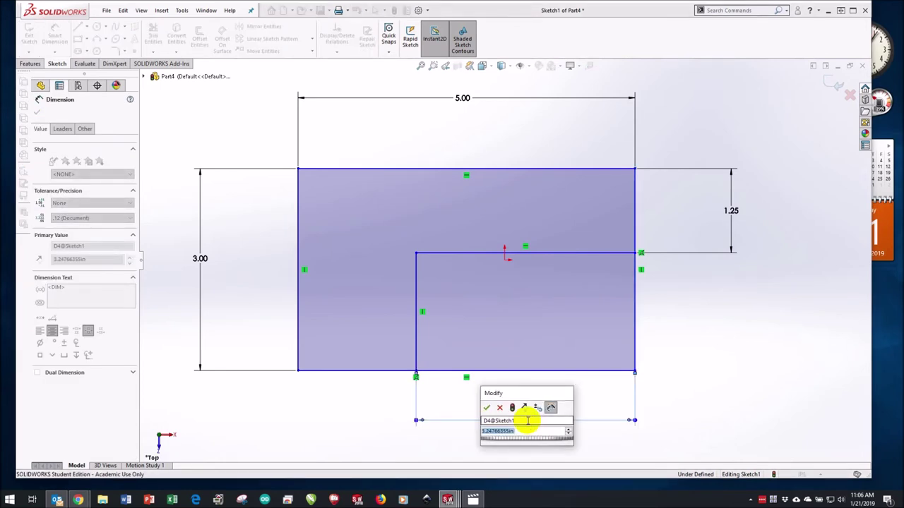
type("3")
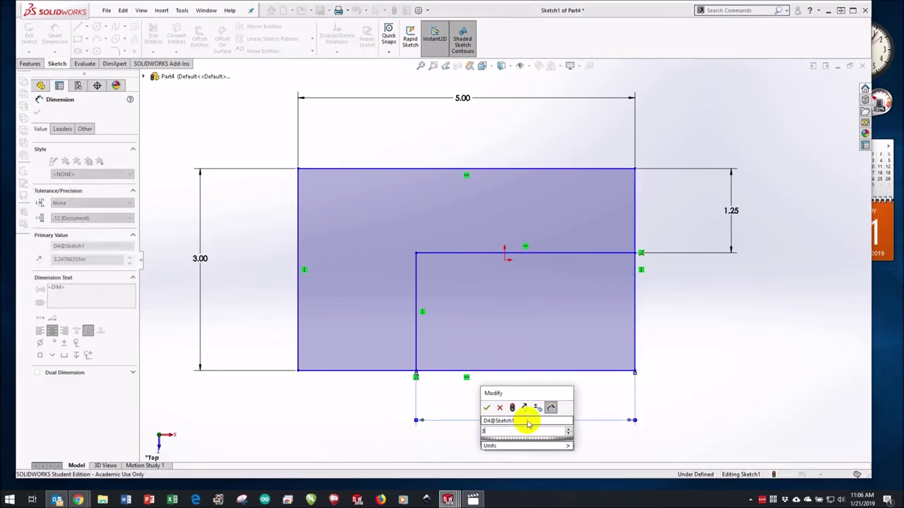
key("Return")
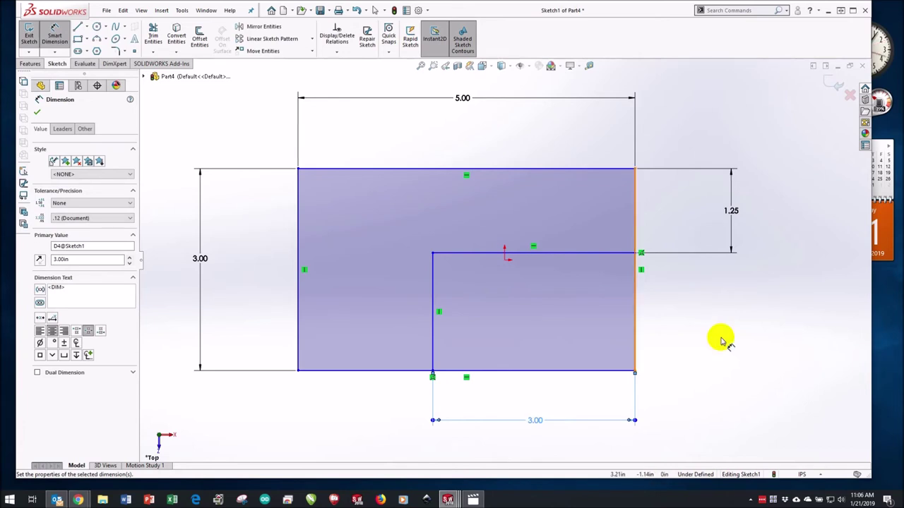
key("Escape")
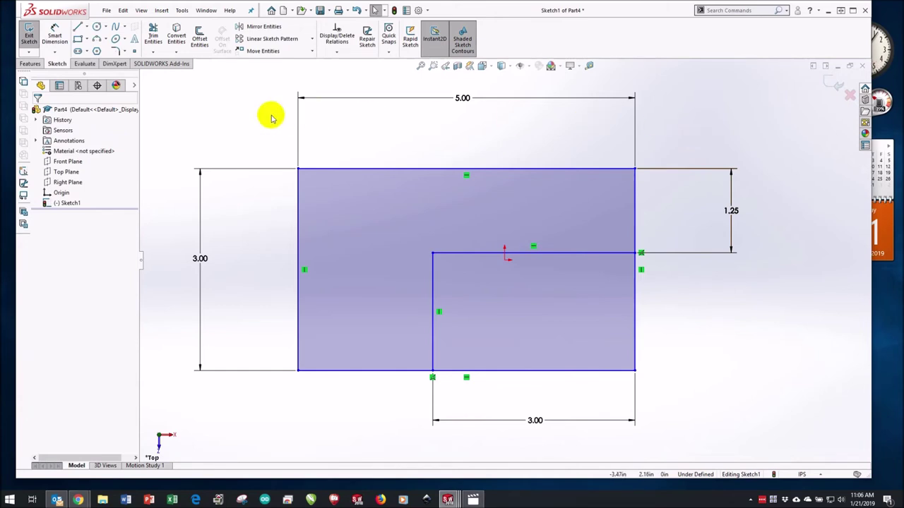
left_click(60, 40)
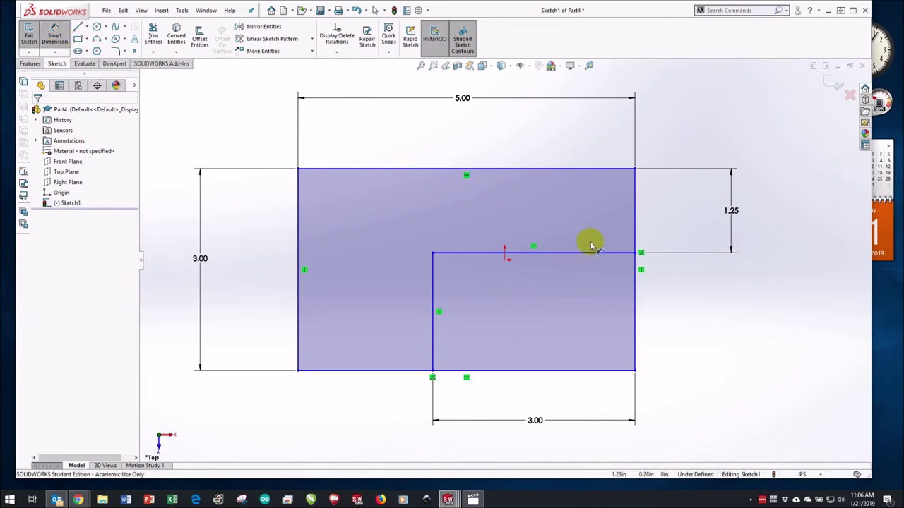
left_click(628, 254)
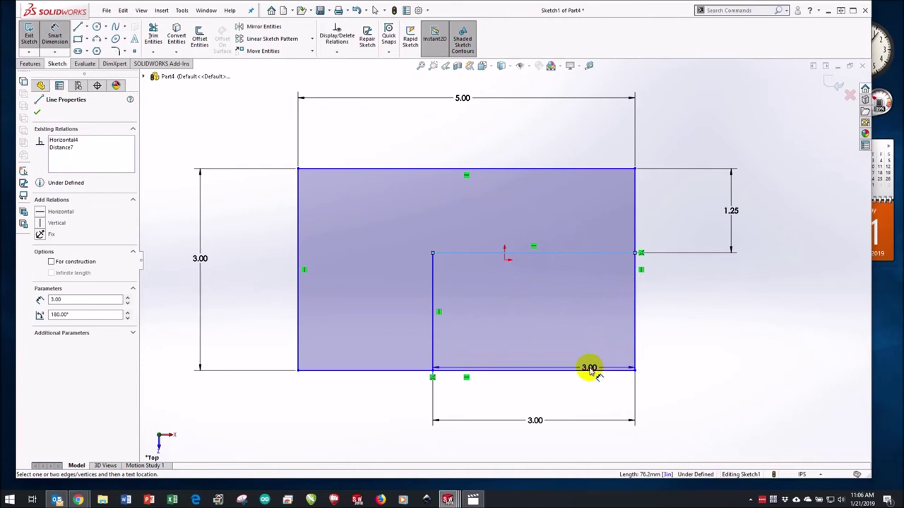
left_click(593, 370)
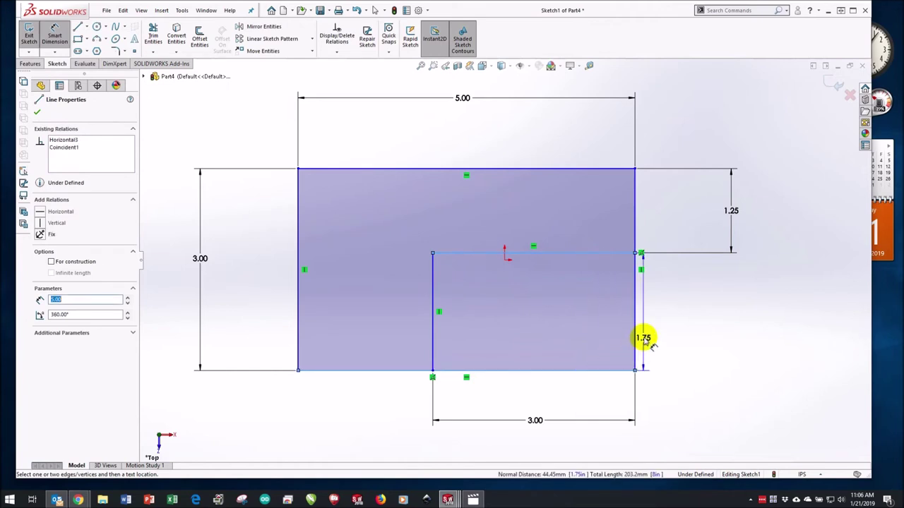
left_click(692, 315)
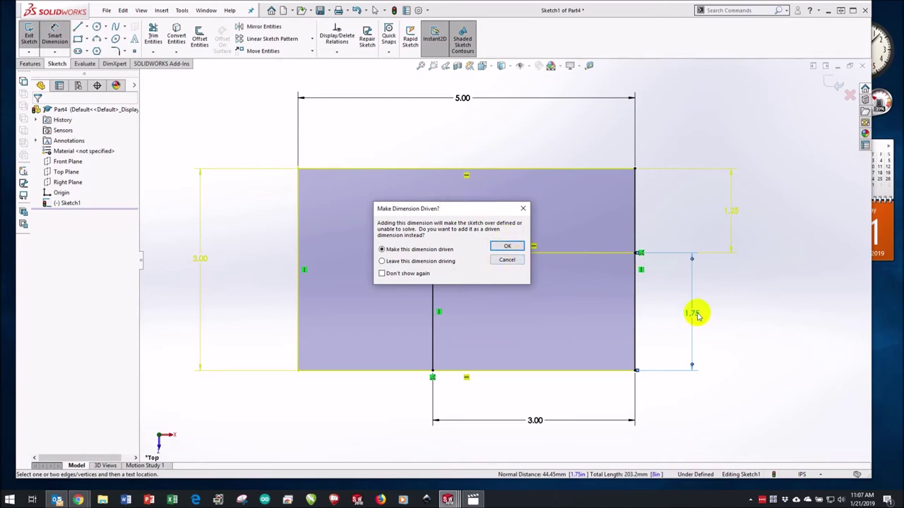
left_click(507, 261)
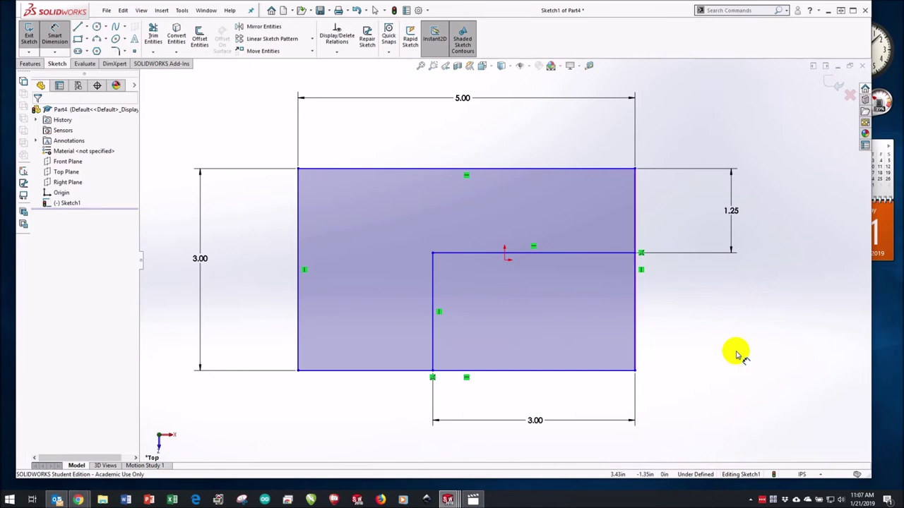
- Drag the sketch's corners, edges and inner lines around to show it still floats freely
left_click(605, 252)
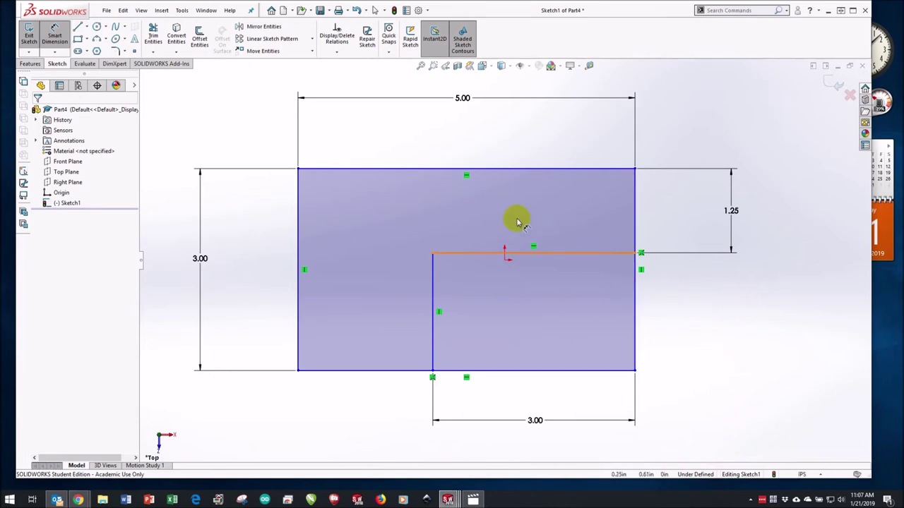
key("Escape")
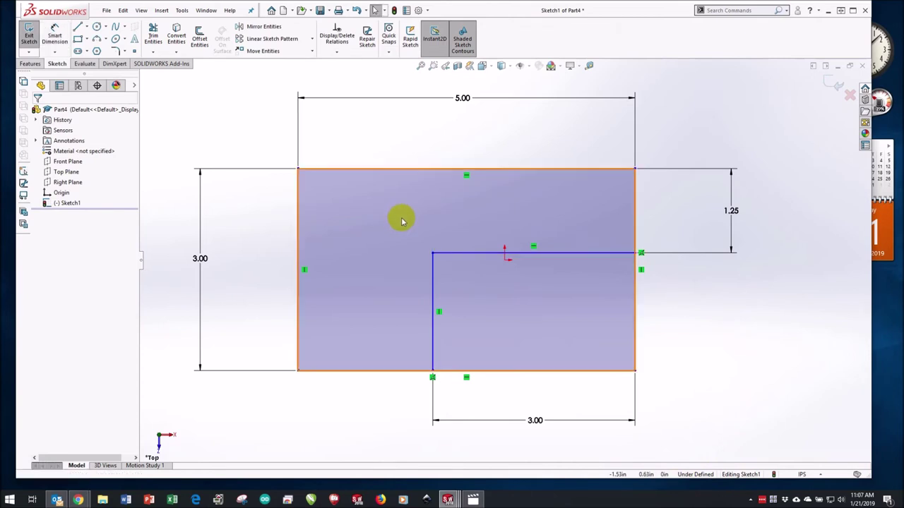
mouse_move(297, 168)
left_mouse_down()
mouse_move(264, 135)
mouse_move(234, 140)
mouse_move(285, 149)
mouse_move(278, 133)
left_mouse_up()
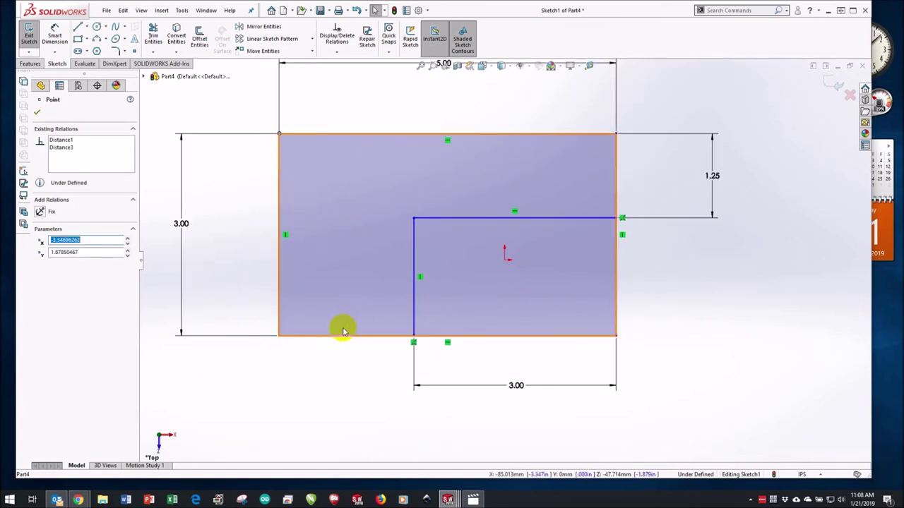
mouse_move(279, 134)
left_mouse_down()
mouse_move(334, 176)
mouse_move(308, 149)
left_mouse_up()
mouse_move(308, 230)
left_mouse_down()
mouse_move(273, 226)
mouse_move(298, 228)
left_mouse_up()
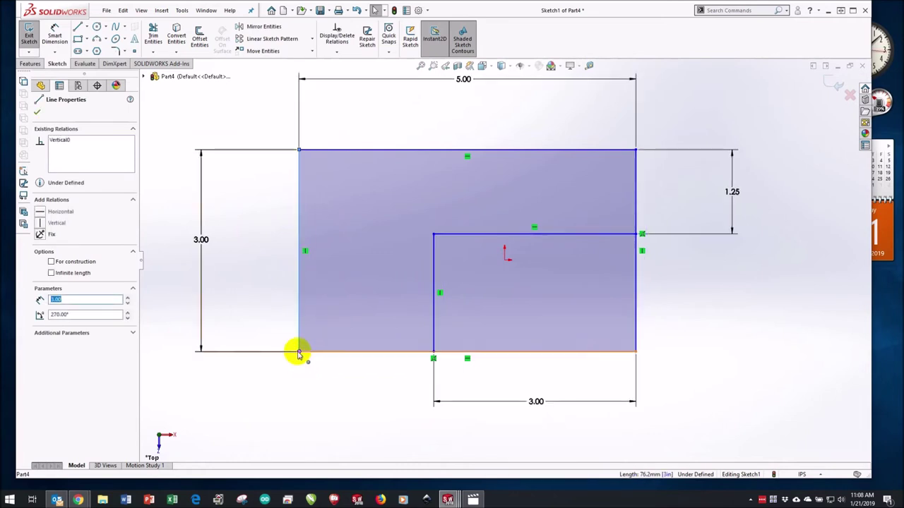
left_click_drag(298, 352, 303, 333)
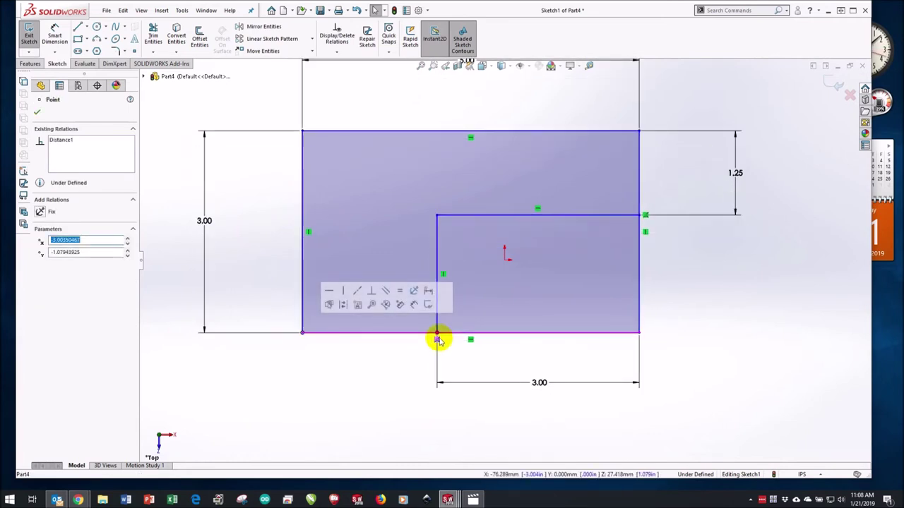
mouse_move(438, 340)
left_mouse_down()
mouse_move(435, 355)
mouse_move(417, 353)
left_mouse_up()
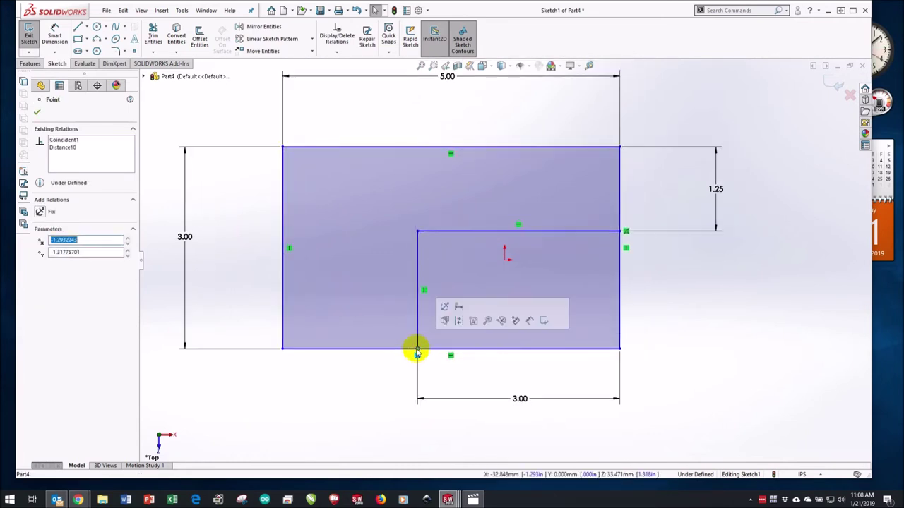
mouse_move(418, 231)
left_mouse_down()
mouse_move(391, 207)
mouse_move(406, 225)
left_mouse_up()
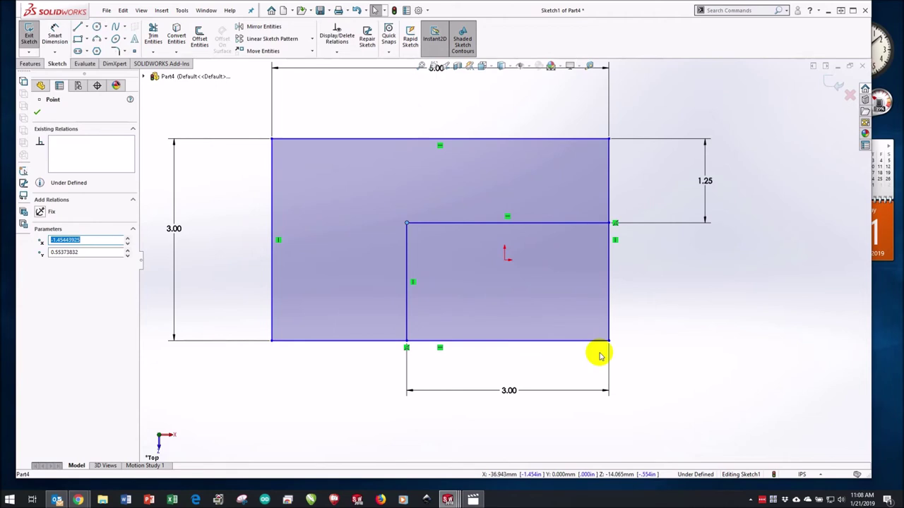
mouse_move(484, 190)
left_mouse_down()
mouse_move(419, 180)
mouse_move(432, 165)
mouse_move(448, 166)
left_mouse_up()
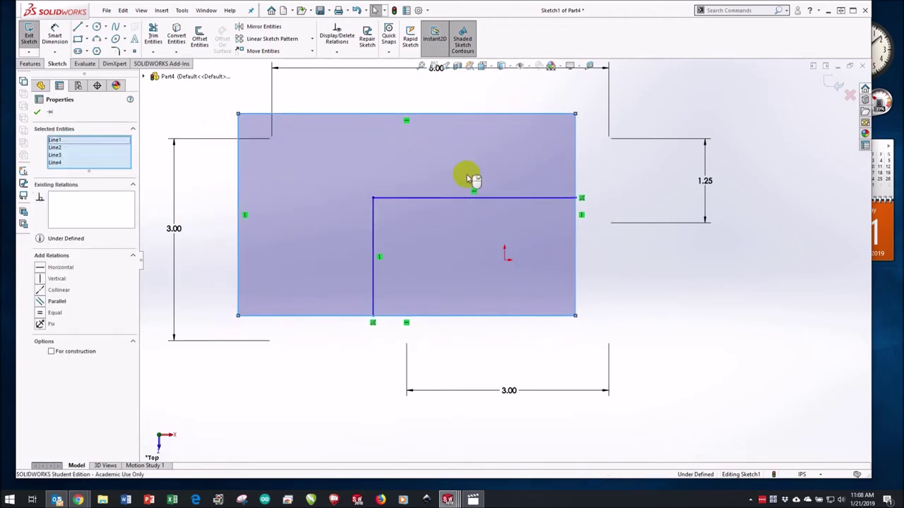
mouse_move(524, 202)
left_mouse_down()
mouse_move(529, 250)
mouse_move(525, 216)
left_mouse_up()
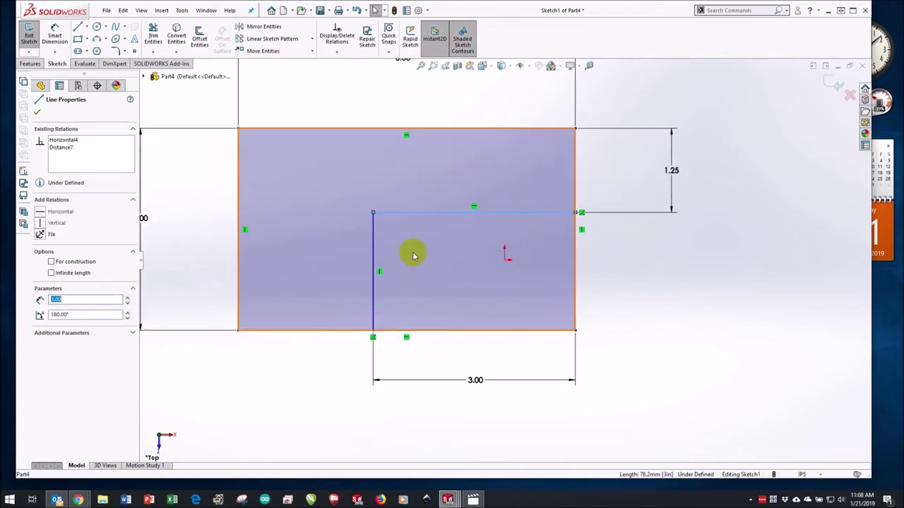
mouse_move(375, 242)
left_mouse_down()
mouse_move(418, 235)
mouse_move(353, 226)
mouse_move(336, 214)
left_mouse_up()
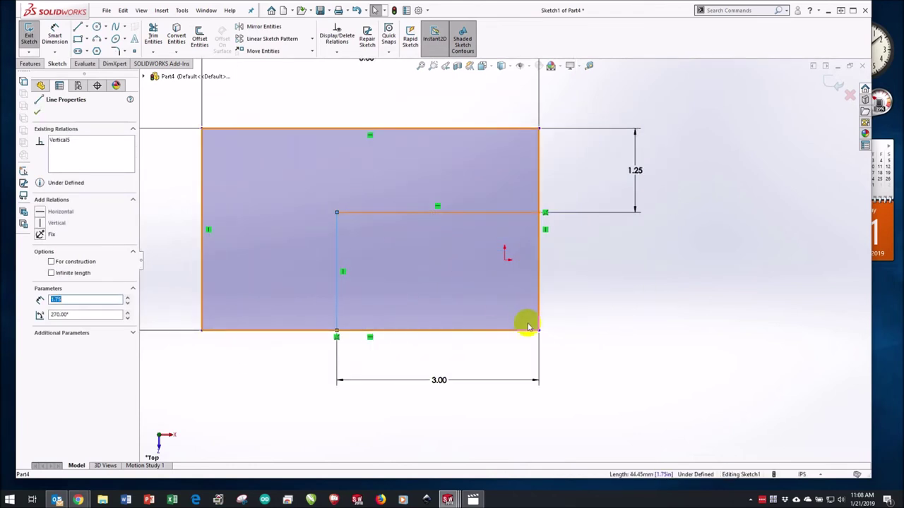
left_click(506, 259)
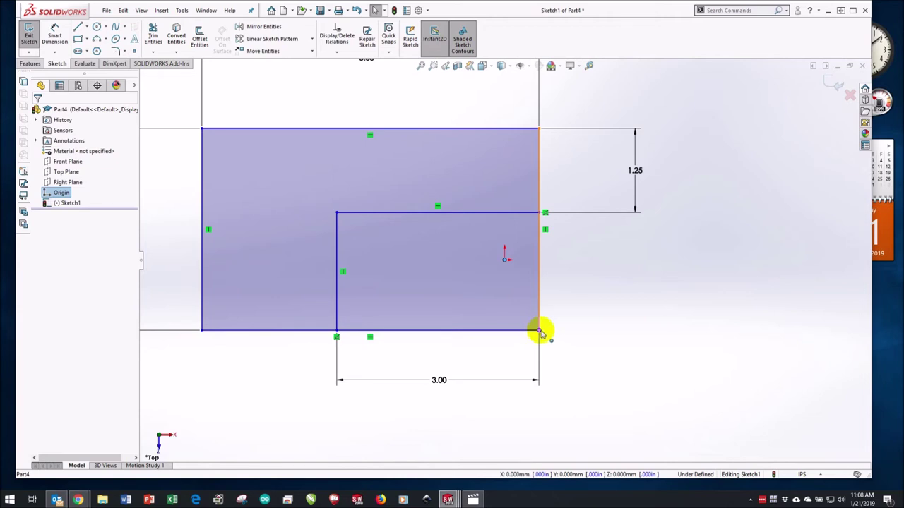
- Make the bottom-right corner coincident with the origin, fully defining the sketch
left_click(539, 331, "ctrl")
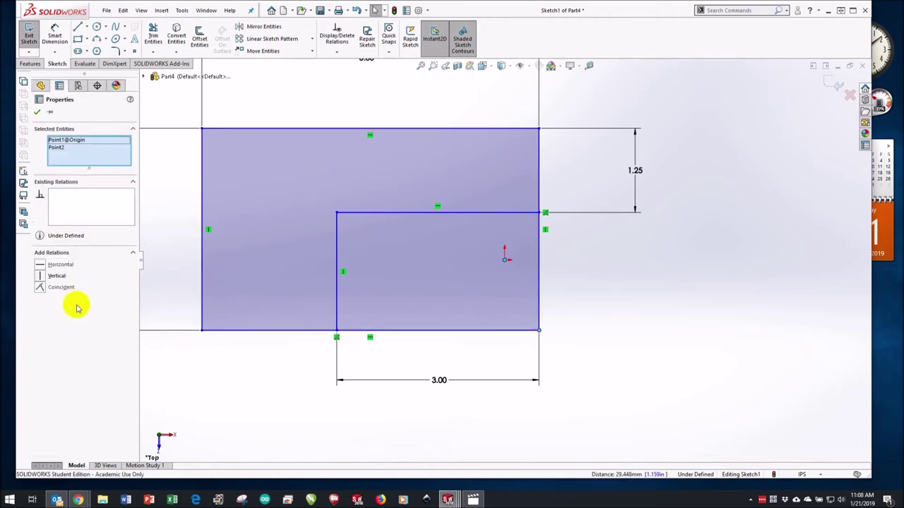
left_click(39, 287)
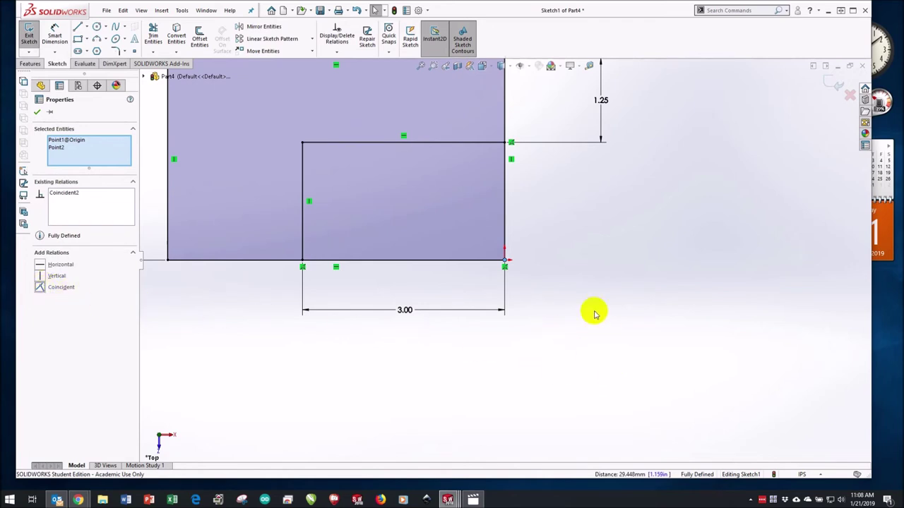
key("f")
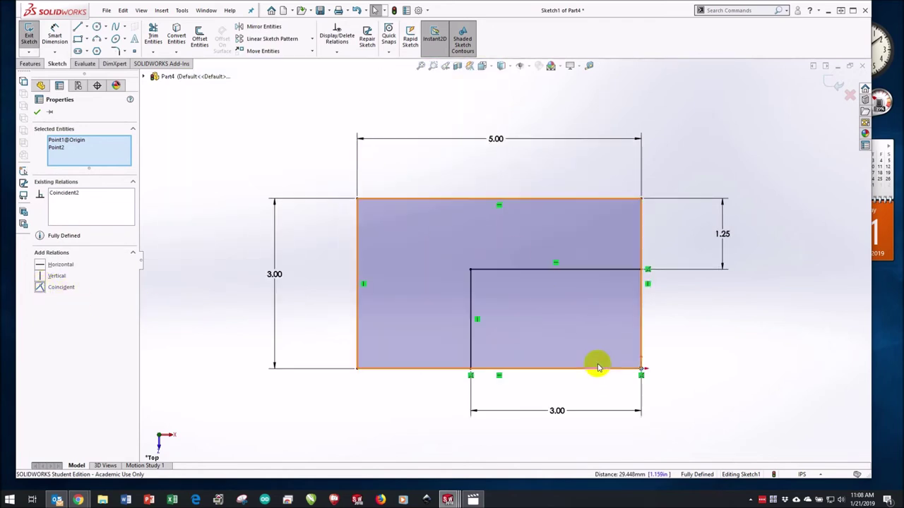
left_click(37, 112)
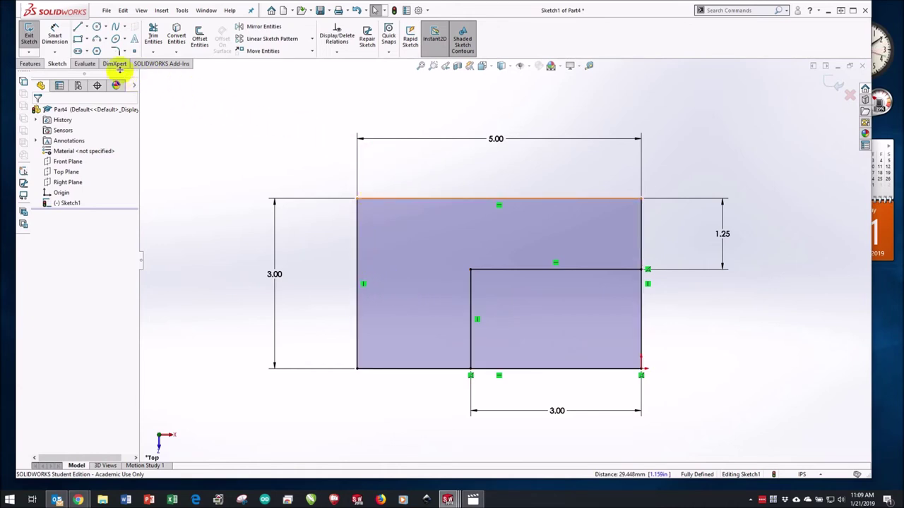
- Draw a small corner rectangle above-left of the main rectangle
left_click(77, 40)
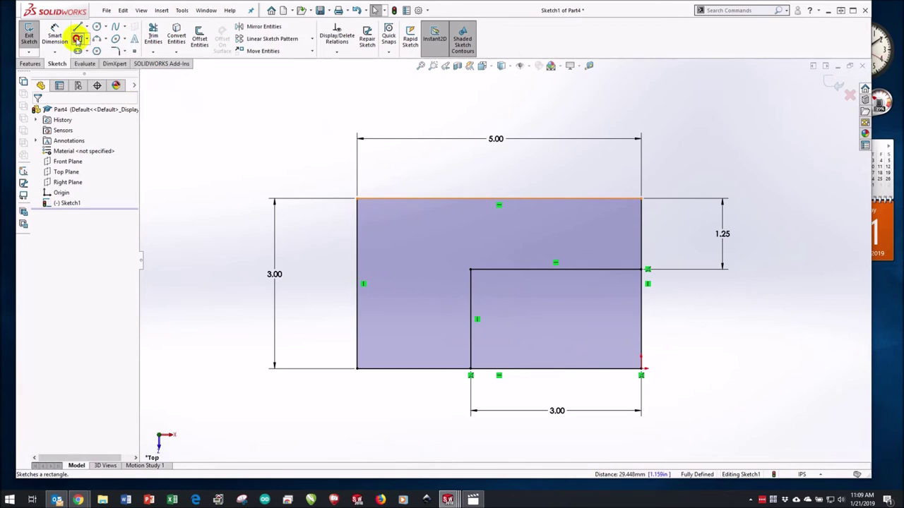
left_click_drag(259, 78, 327, 142)
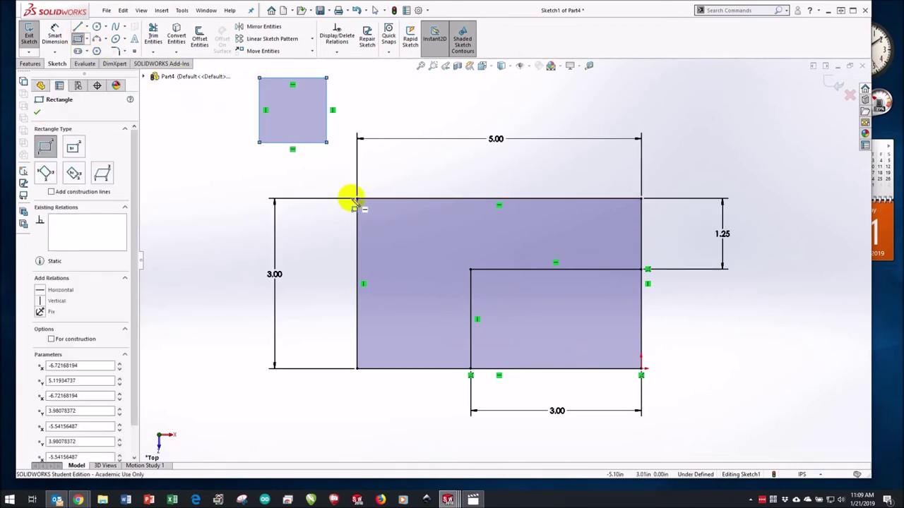
key("Escape")
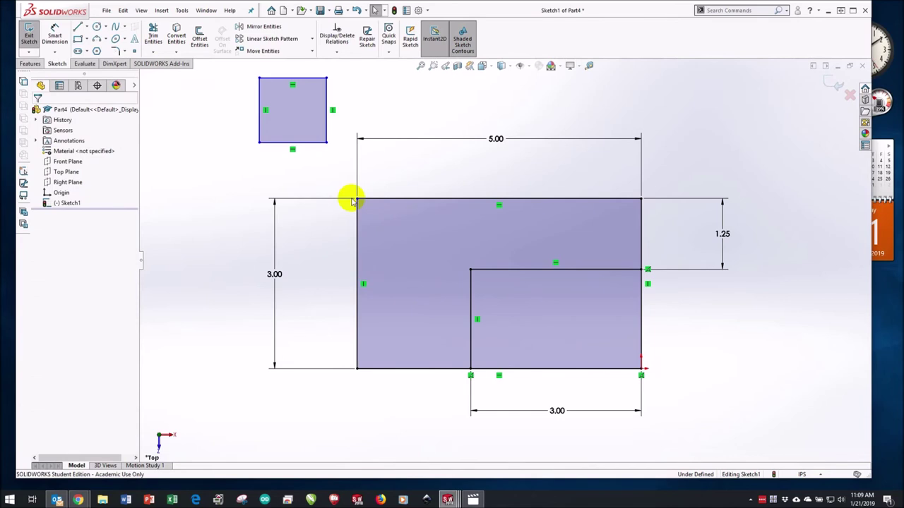
- Add a Vertical relation between the small rectangle's bottom-right corner and the large rectangle's top-left corner
left_click(327, 144)
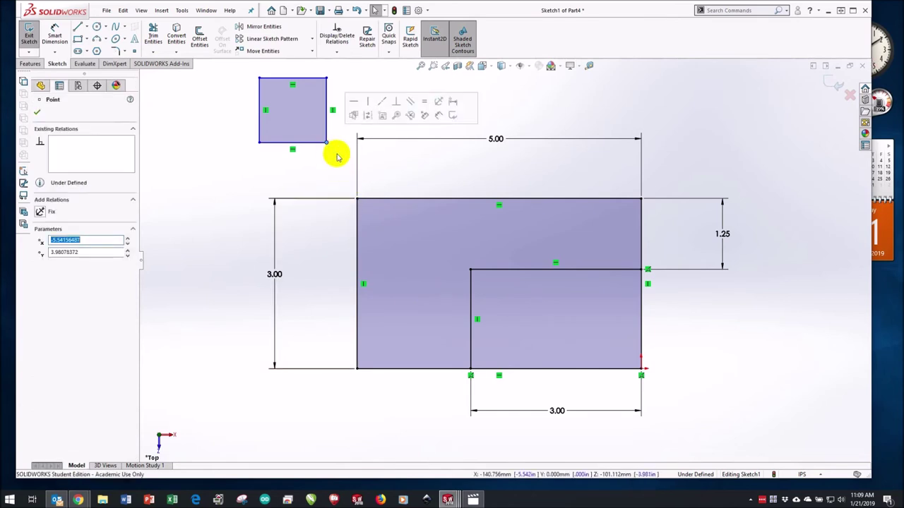
left_click(356, 199, "ctrl")
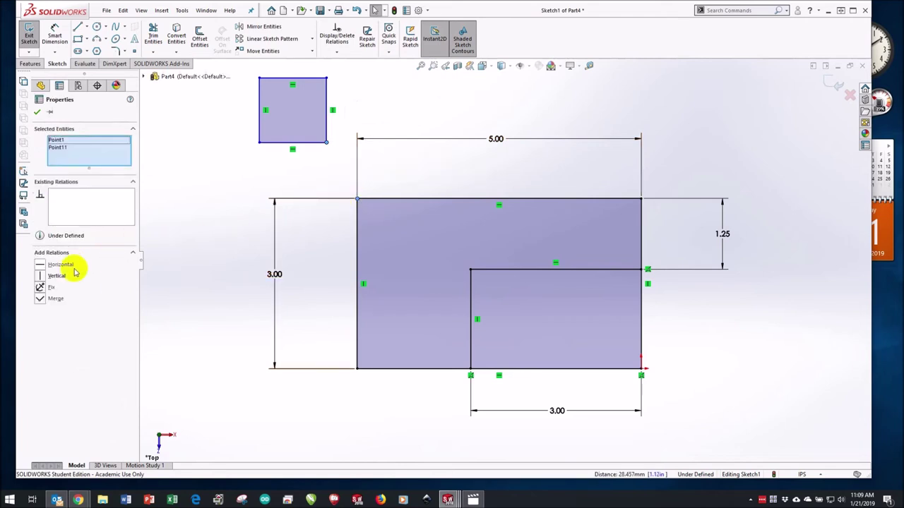
left_click(39, 276)
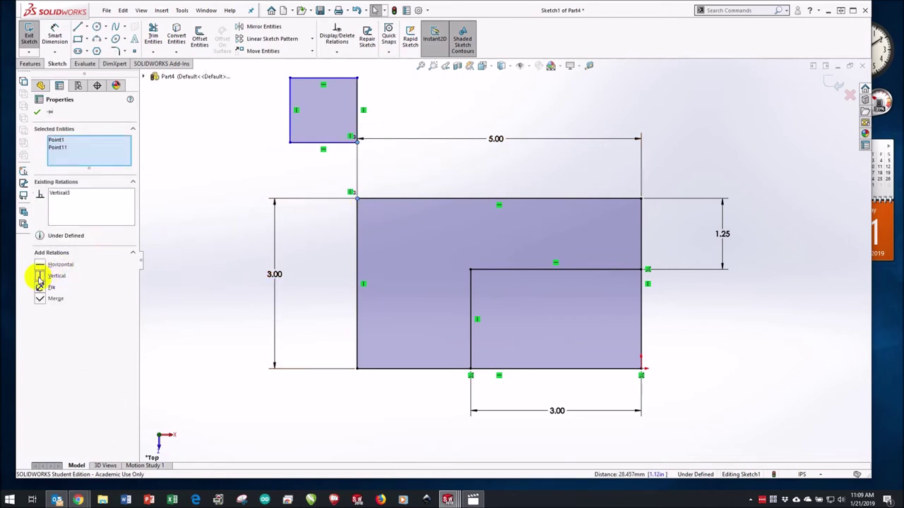
left_click(37, 111)
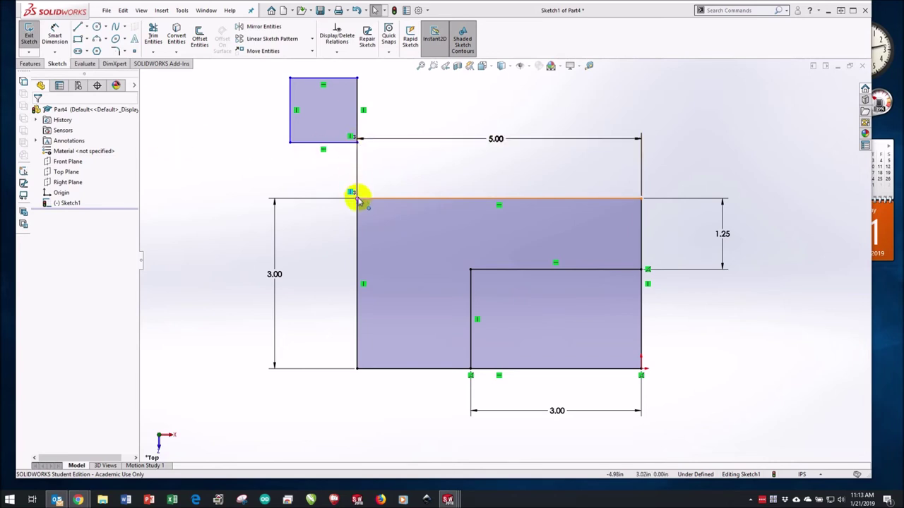
- Resize the small rectangle and move it down slightly
left_click(413, 165)
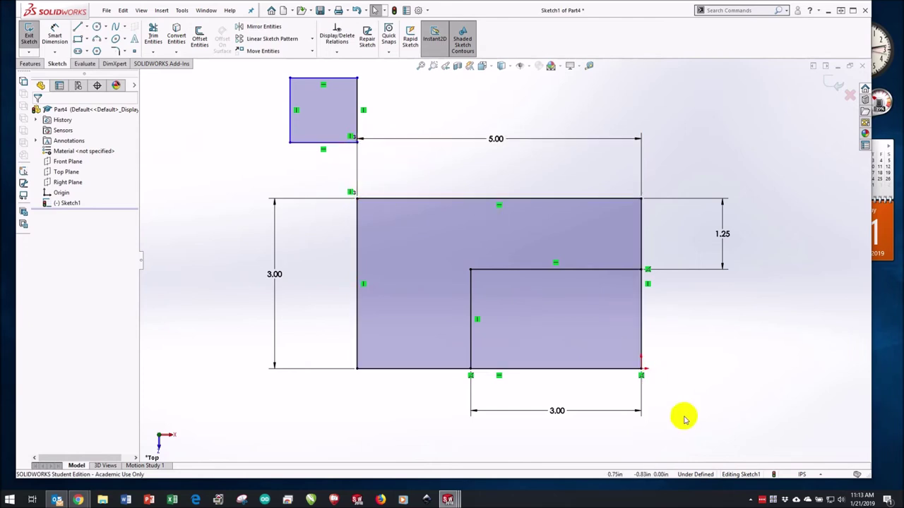
left_click(323, 106)
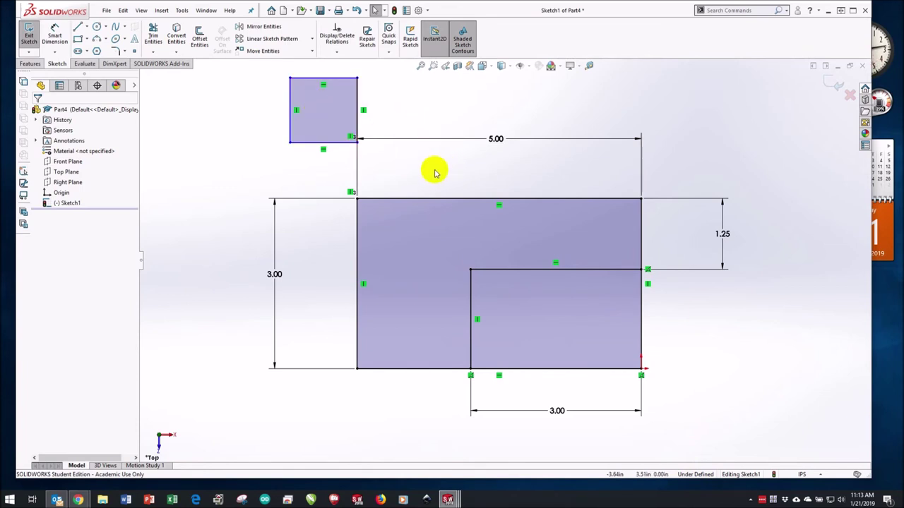
mouse_move(328, 115)
left_mouse_down()
mouse_move(327, 131)
mouse_move(326, 115)
mouse_move(284, 115)
mouse_move(334, 129)
mouse_move(313, 119)
left_mouse_up()
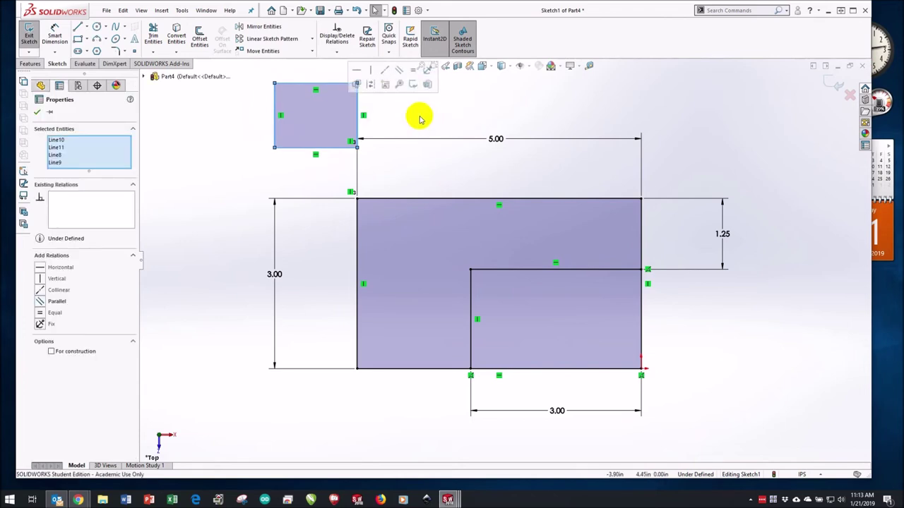
left_click_drag(325, 119, 320, 141)
left_click(193, 132)
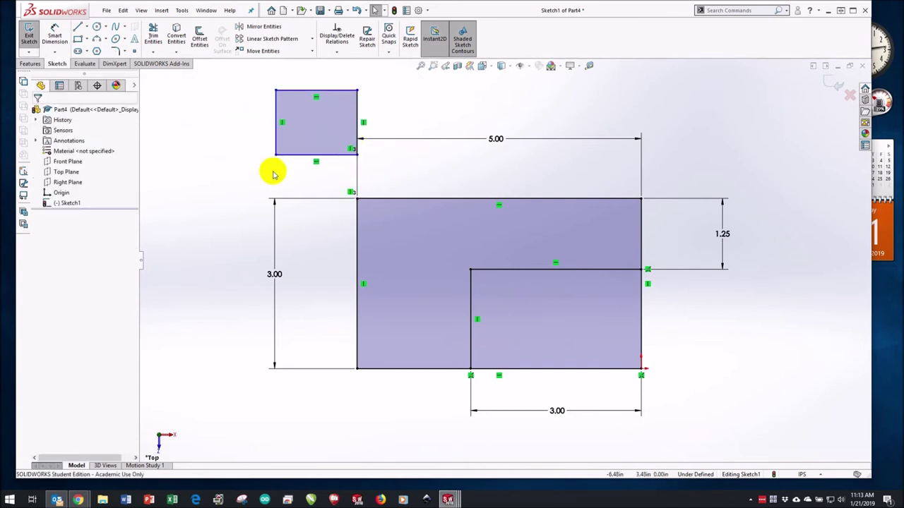
- Add a Horizontal relation between the small rectangle's bottom-left corner and the large rectangle's top-right corner
left_click(277, 156)
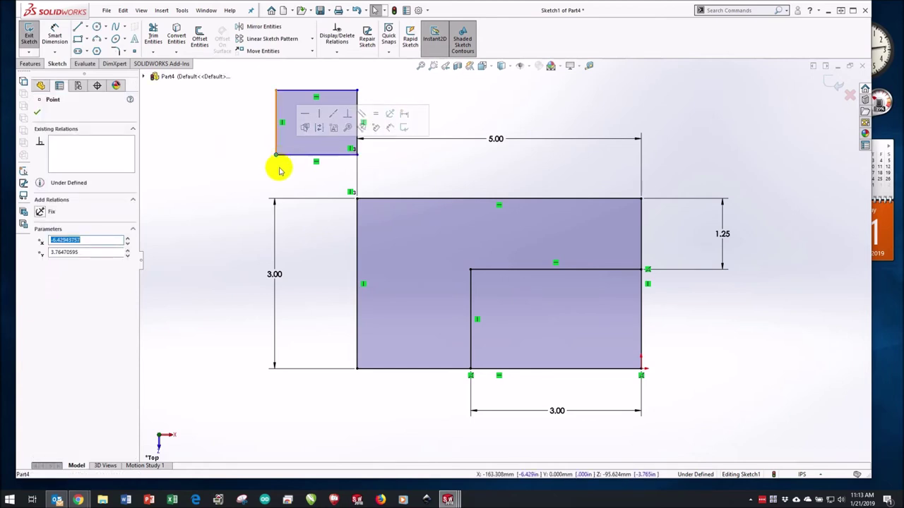
left_click(641, 201, "ctrl")
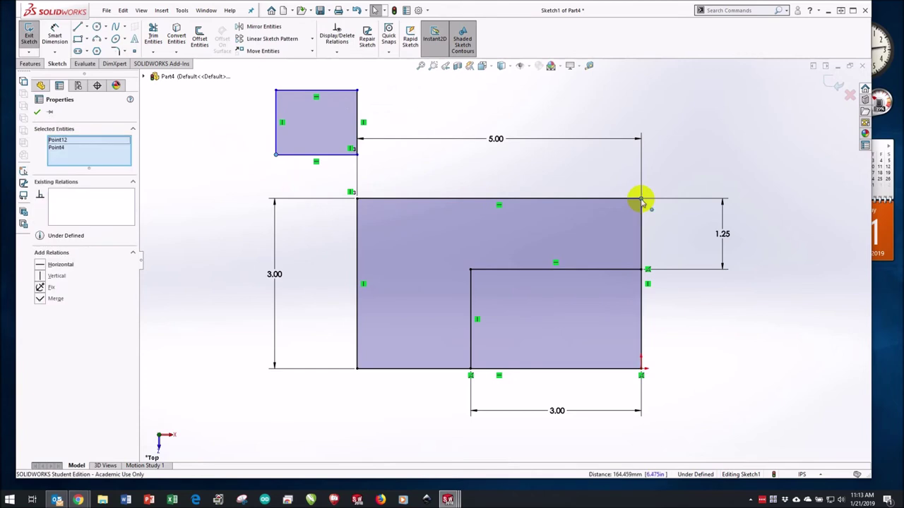
left_click(41, 265)
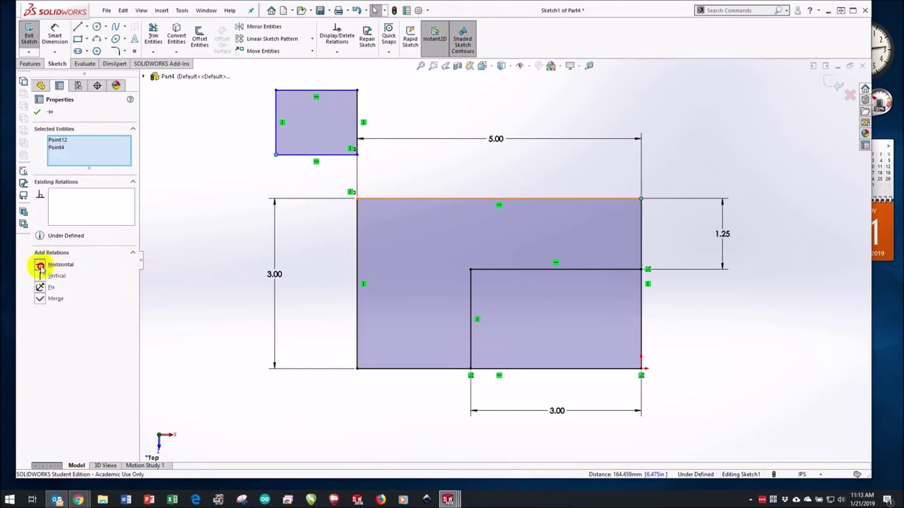
left_click(37, 112)
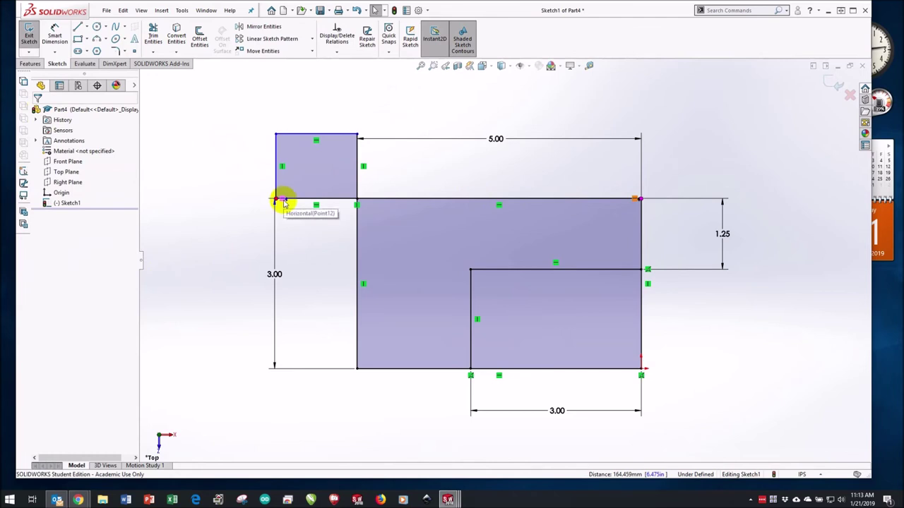
- Stretch the small rectangle wider to the left and begin dimensioning its left edge
left_click(282, 201)
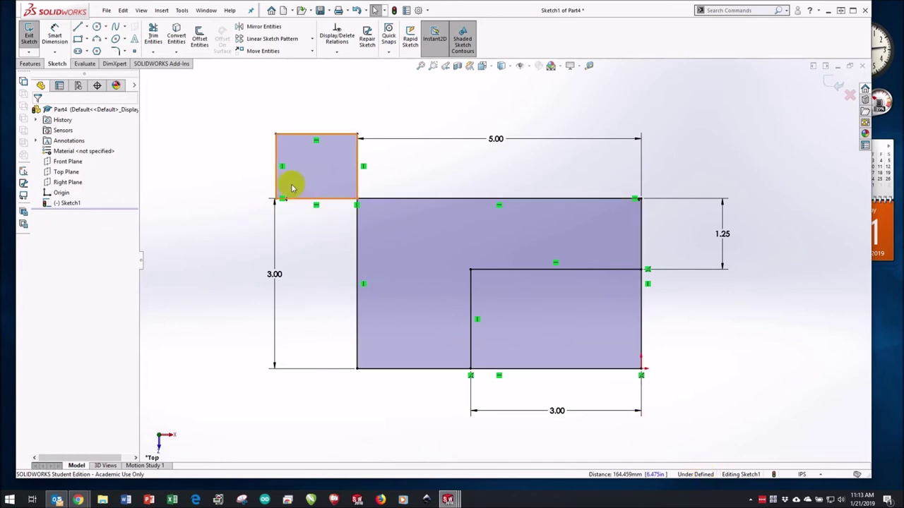
mouse_move(295, 148)
left_mouse_down()
mouse_move(284, 136)
mouse_move(317, 155)
mouse_move(264, 124)
mouse_move(261, 97)
mouse_move(230, 131)
mouse_move(210, 108)
mouse_move(265, 116)
left_mouse_up()
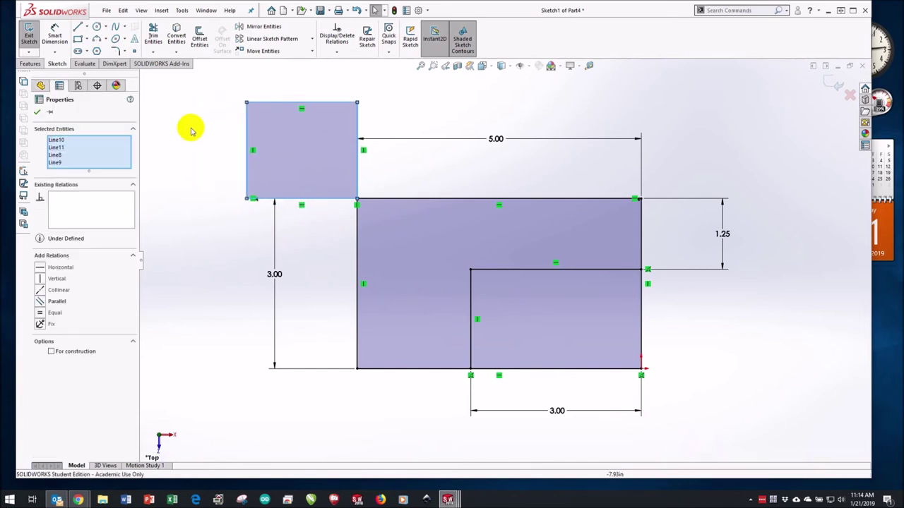
left_click(55, 33)
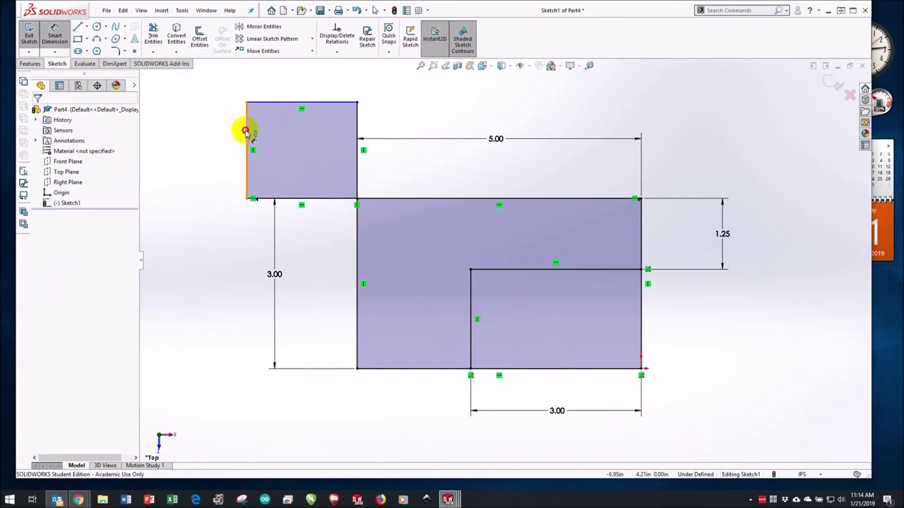
left_click(246, 131)
- Dimension the small rectangle's left edge at 1.70 and top edge at 1.94
left_click(182, 147)
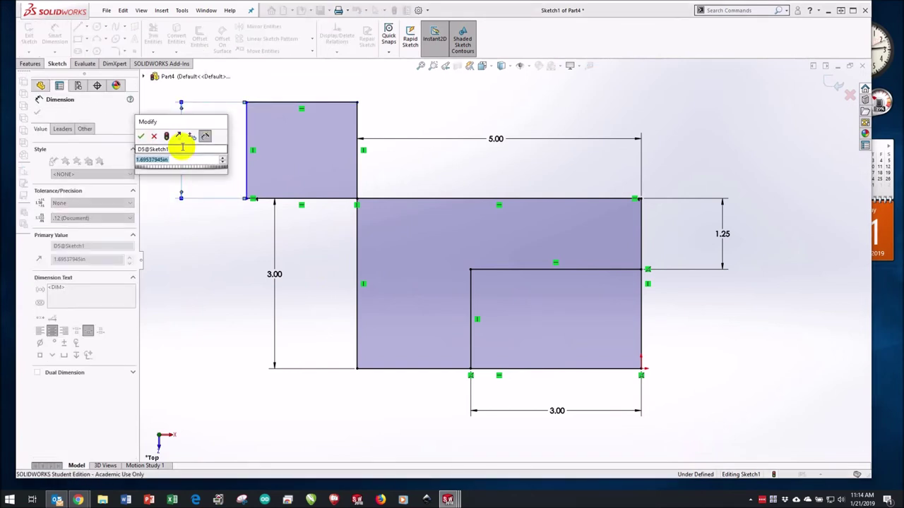
left_click(141, 136)
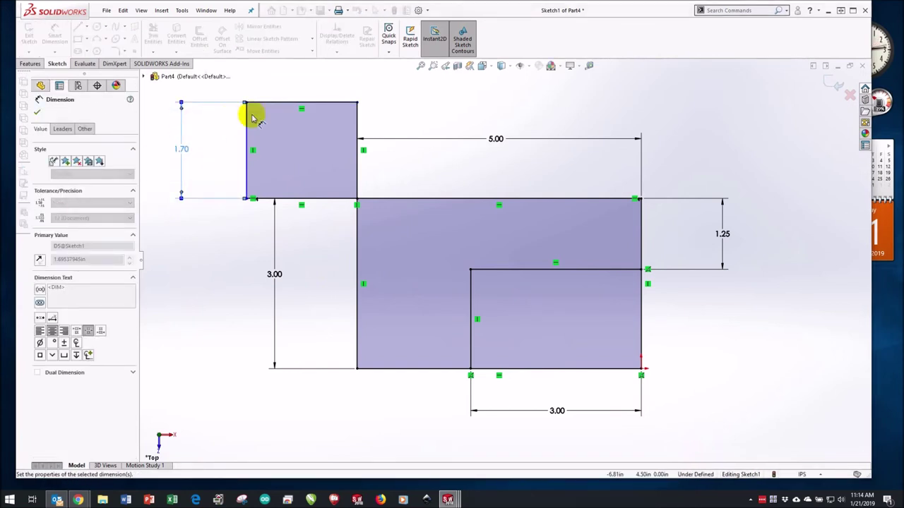
left_click(290, 104)
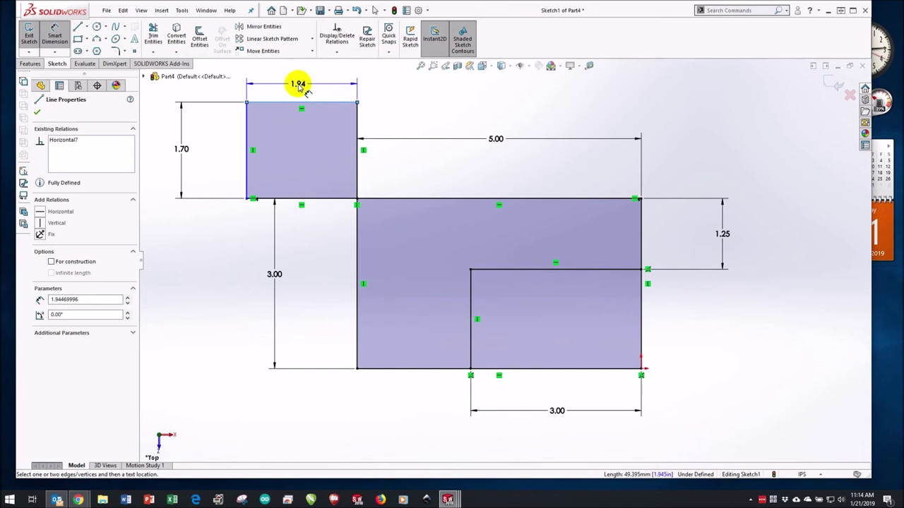
left_click(300, 80)
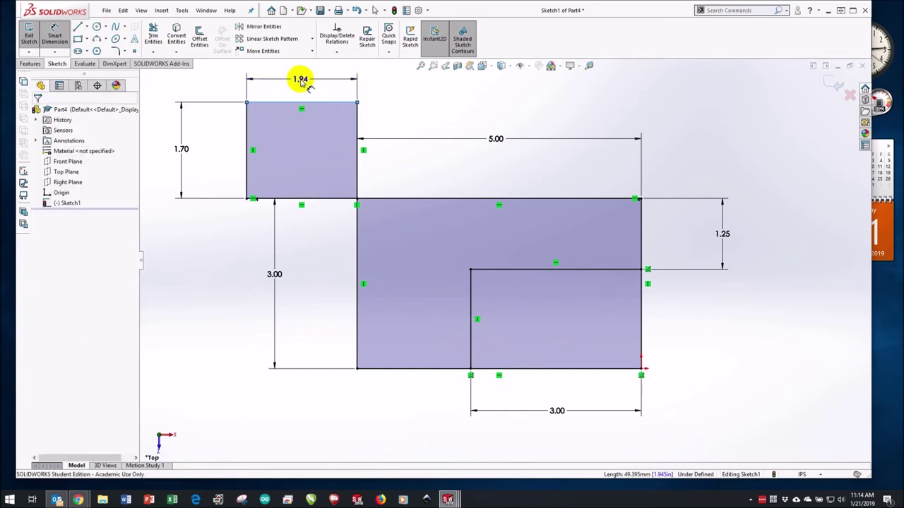
left_click(259, 66)
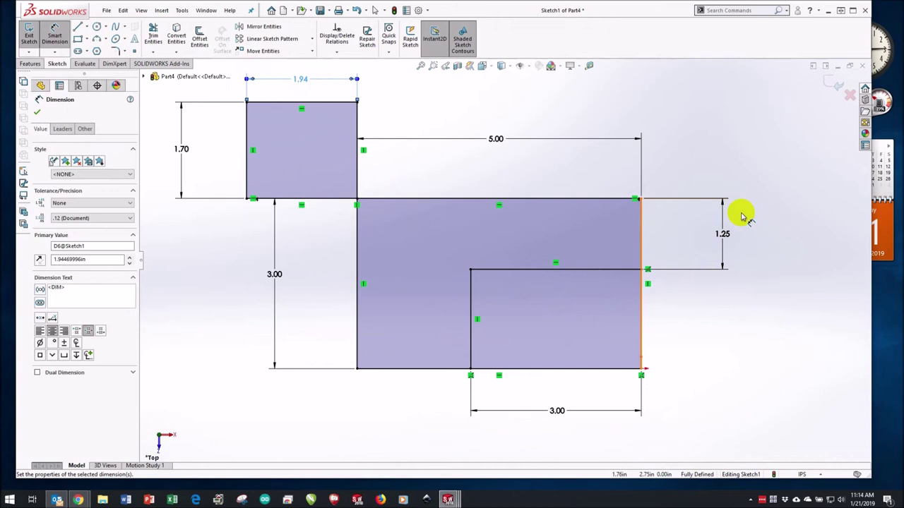
left_click(39, 114)
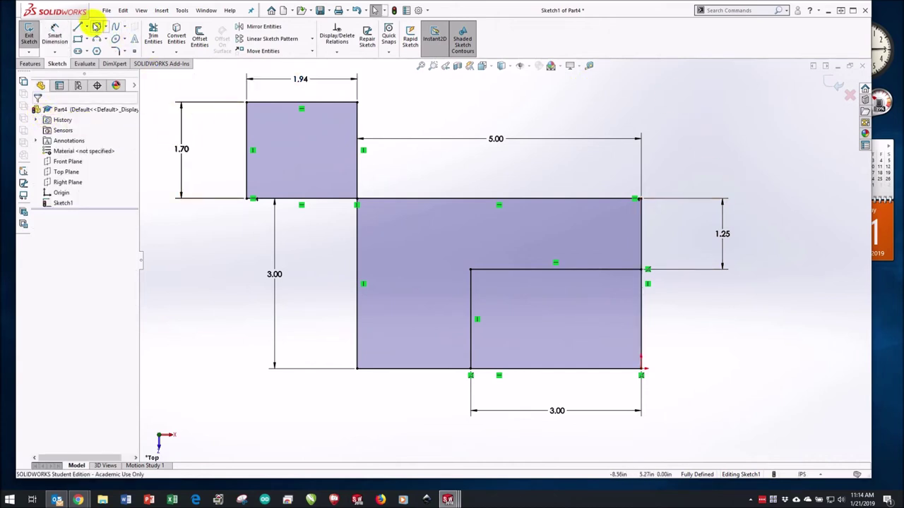
- Sketch a large circle and a smaller circle in empty space right of the rectangles
left_click(96, 26)
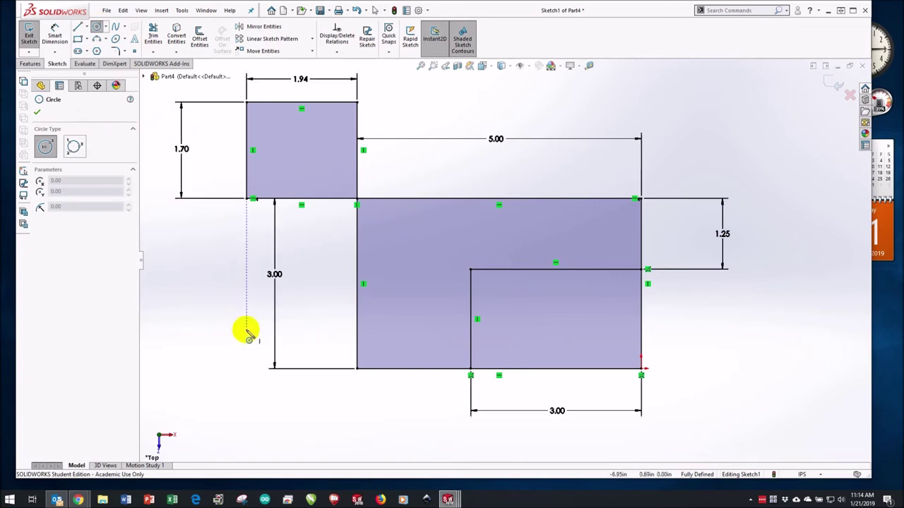
scroll(636, 308, "up", 4)
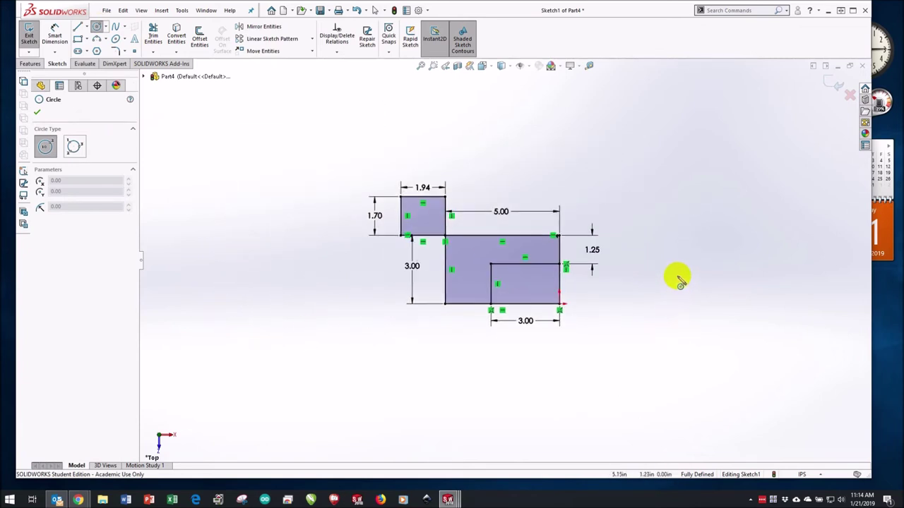
middle_click_drag(676, 276, 452, 248, "ctrl")
scroll(579, 252, "down", 2)
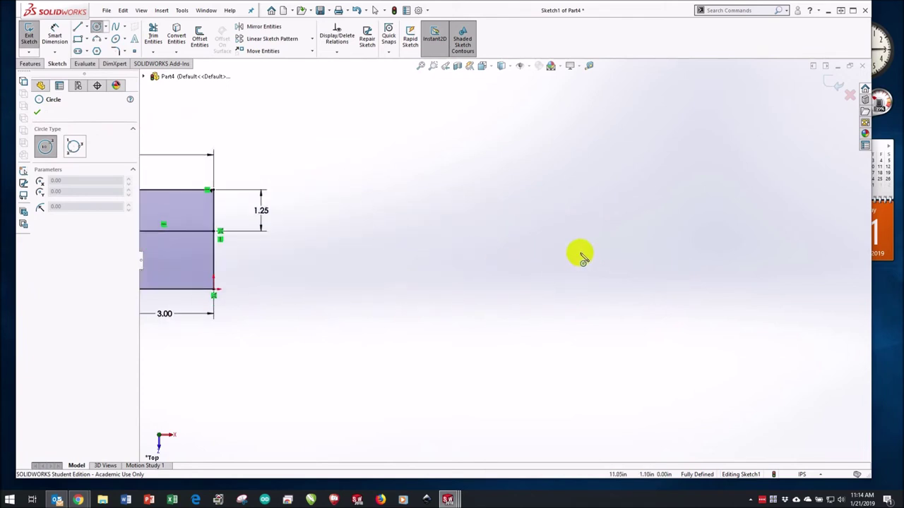
scroll(538, 238, "up", 2)
scroll(539, 238, "down", 2)
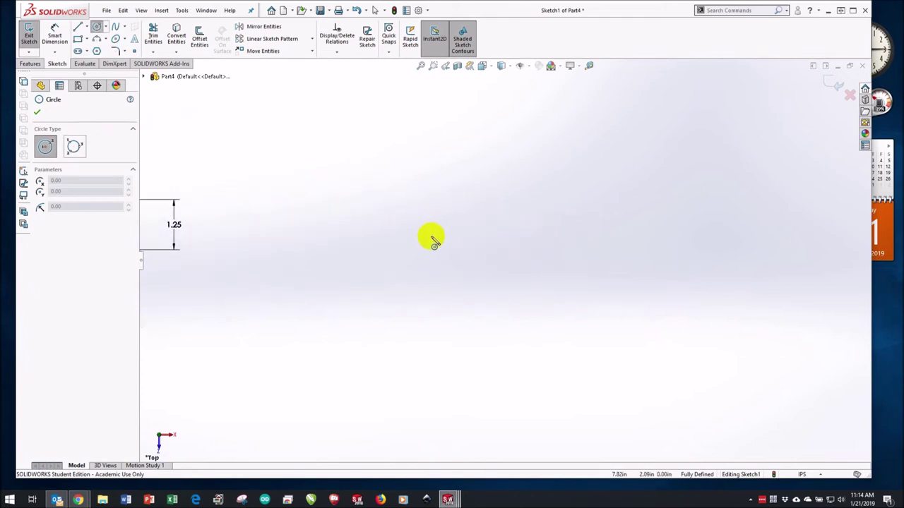
left_click(420, 222)
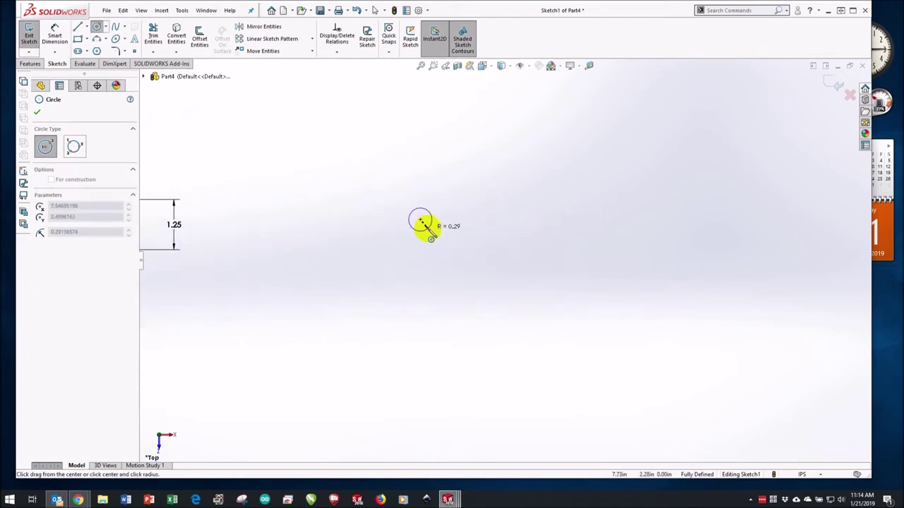
left_click(489, 266)
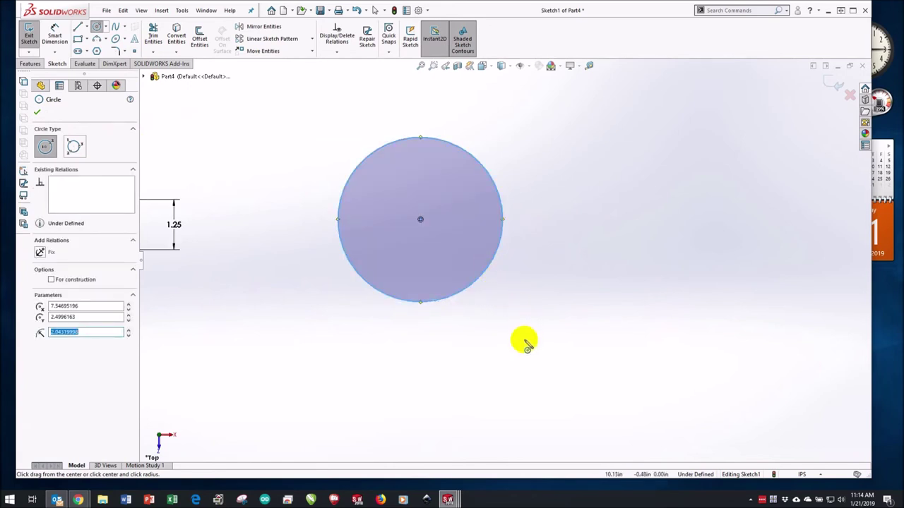
left_click(617, 324)
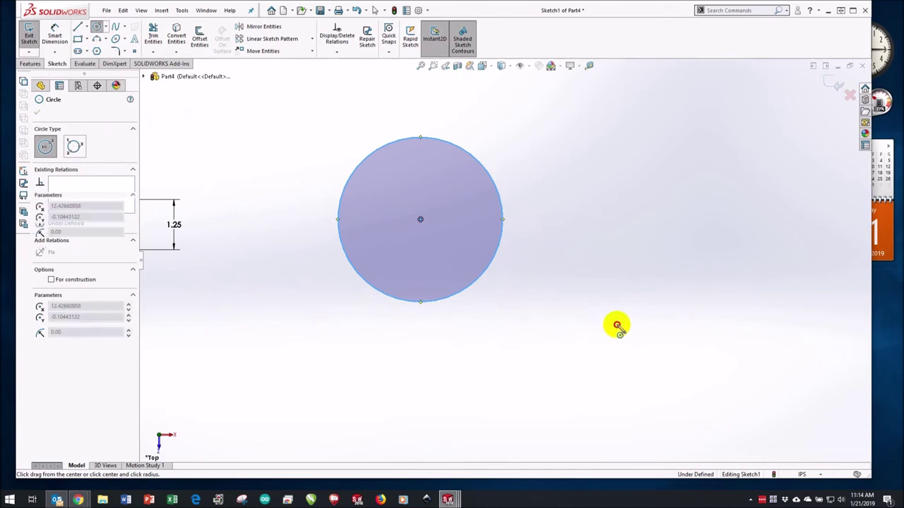
left_click(647, 364)
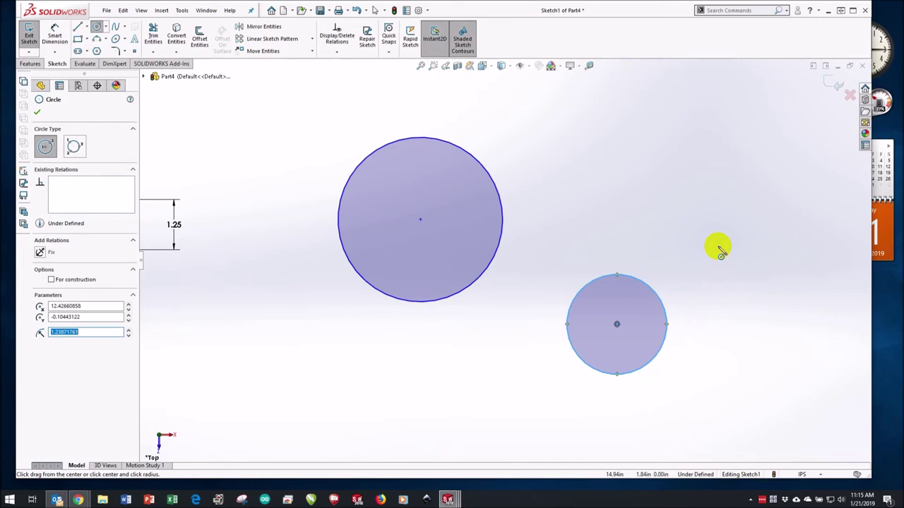
key("Escape")
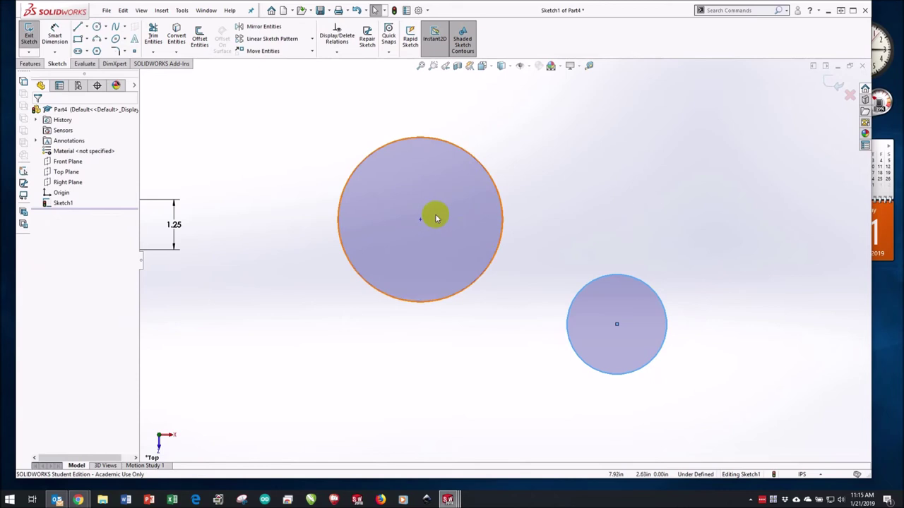
- Drag the two circles into position side by side and resize the large one
left_click_drag(421, 221, 373, 289)
left_click_drag(371, 236, 366, 106)
mouse_move(616, 305)
left_mouse_down()
mouse_move(645, 240)
mouse_move(617, 251)
left_mouse_up()
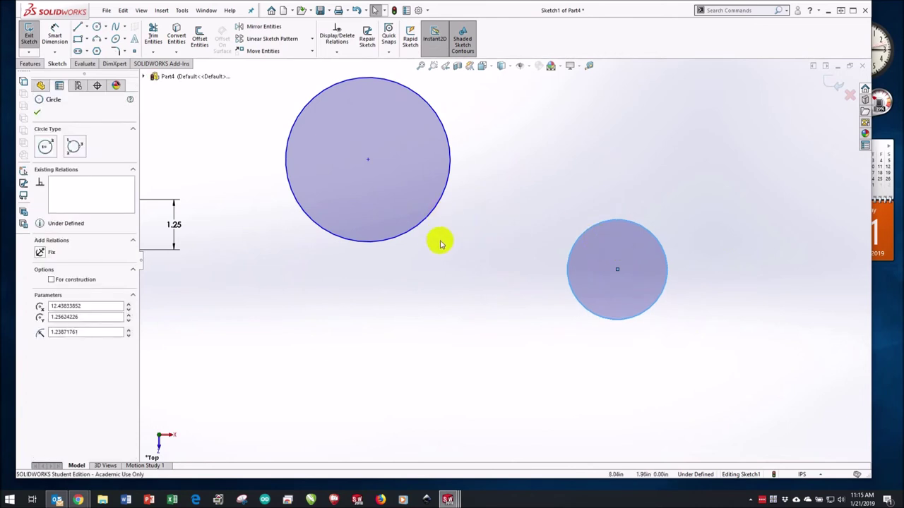
left_click_drag(410, 232, 425, 223)
left_click_drag(403, 121, 444, 227)
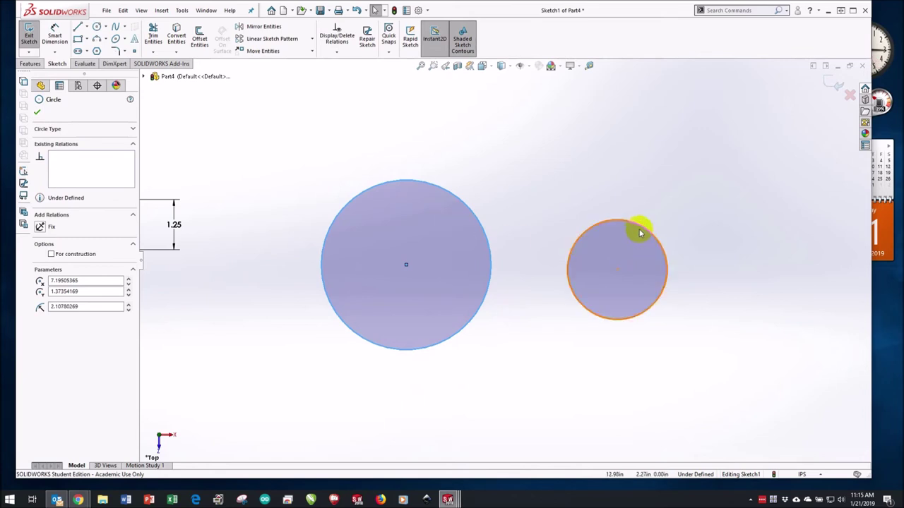
left_click(515, 157)
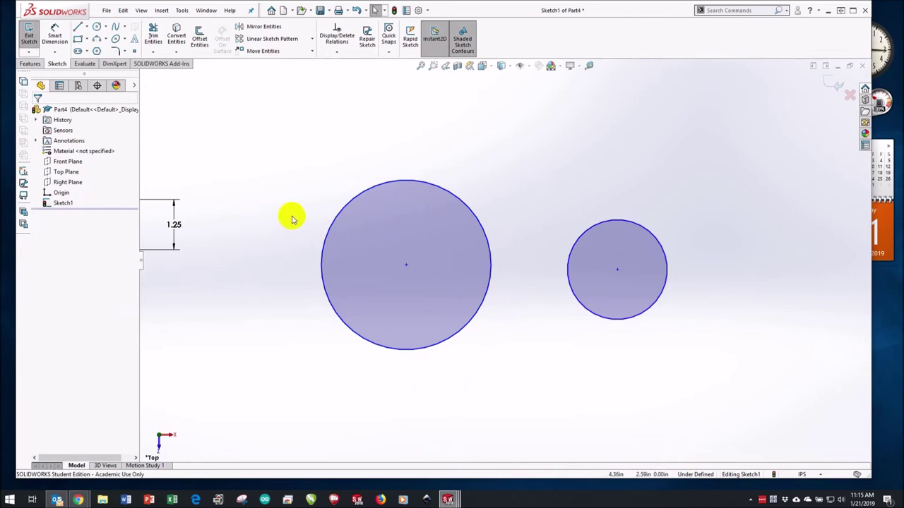
- Add a Concentric relation between the large and small circles, then shift them together
left_click(388, 186)
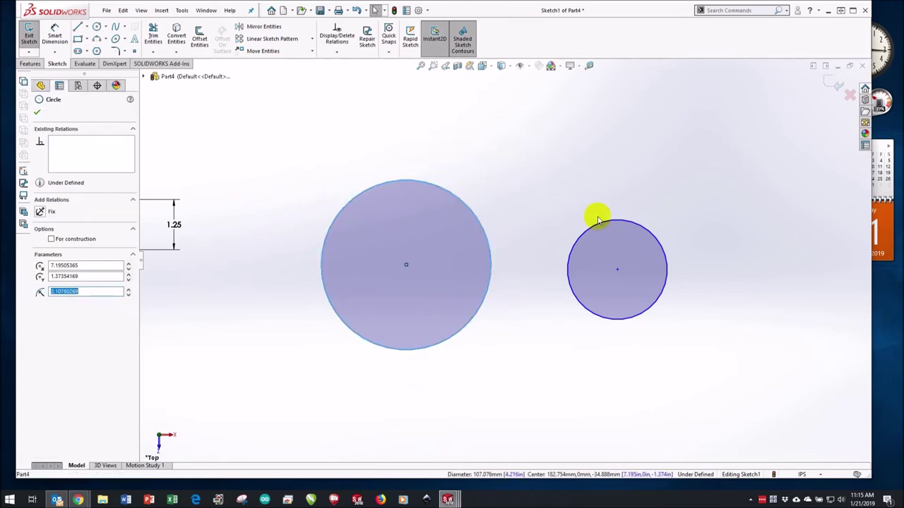
left_click(627, 225, "ctrl")
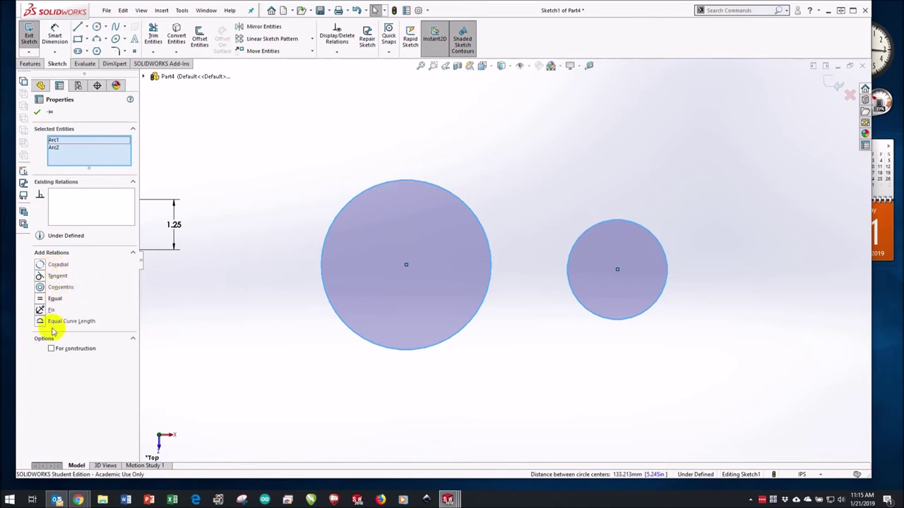
left_click(41, 287)
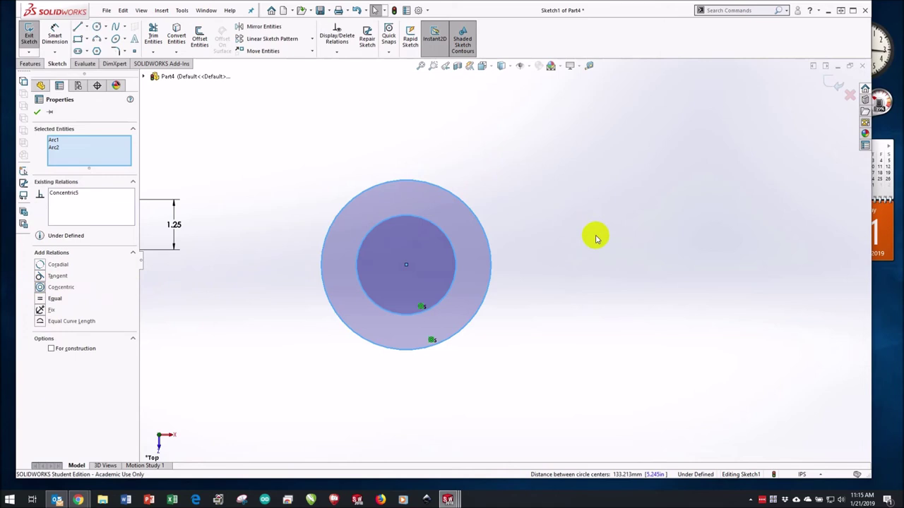
left_click(37, 113)
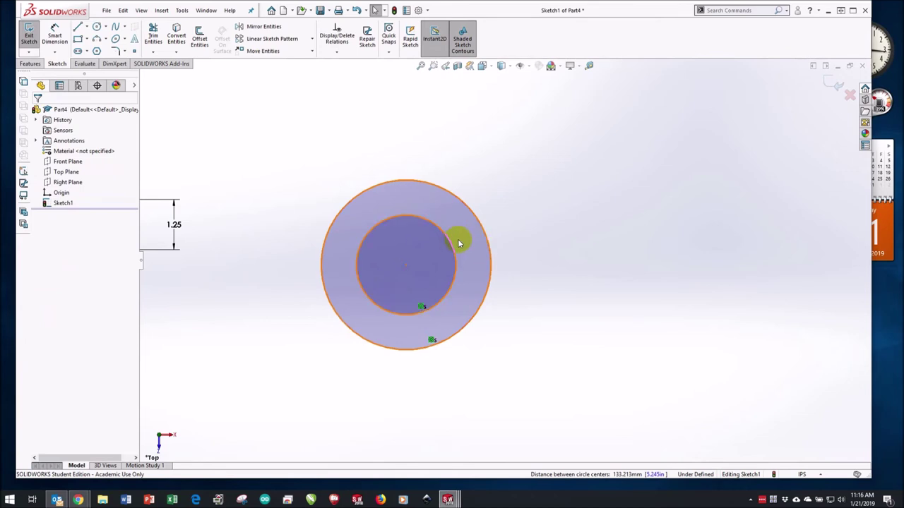
mouse_move(453, 236)
left_mouse_down()
mouse_move(425, 242)
mouse_move(520, 188)
mouse_move(487, 196)
mouse_move(482, 231)
mouse_move(428, 217)
left_mouse_up()
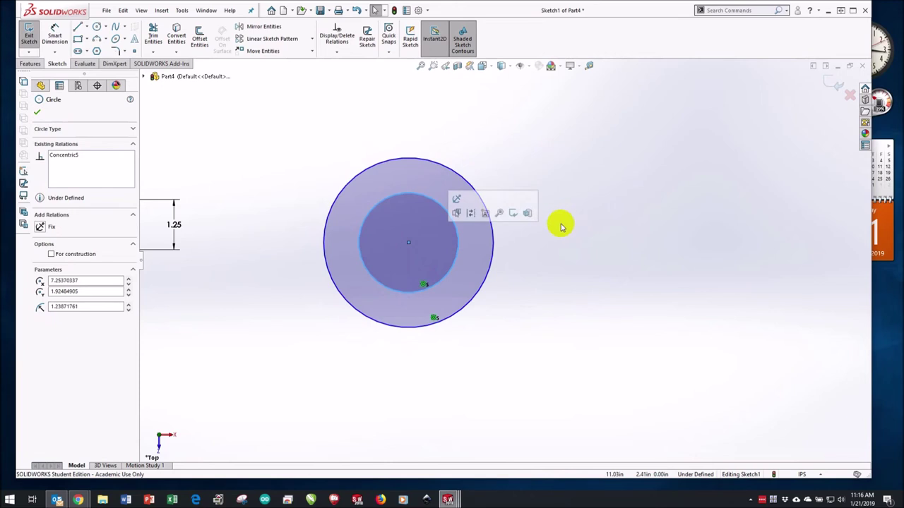
- Draw two joined slanted line segments meeting at a corner right of the circles
left_click(189, 99)
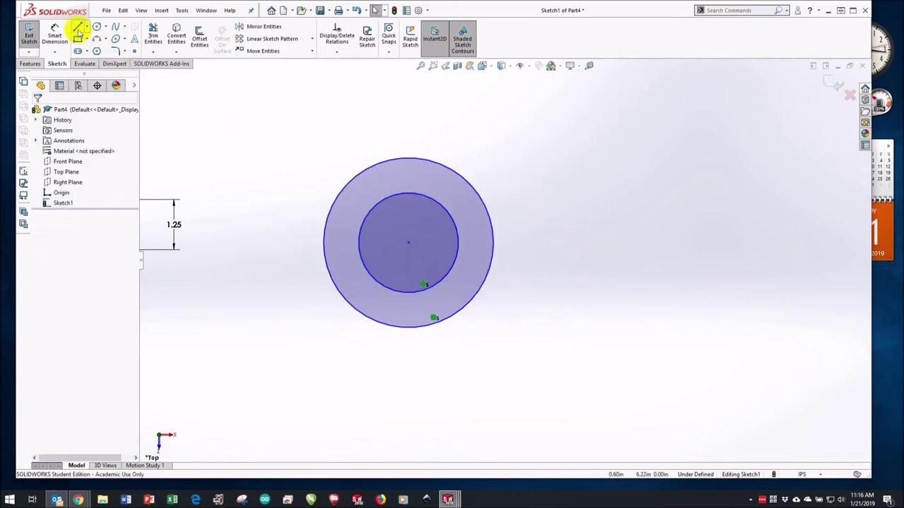
left_click(78, 27)
left_click(496, 148)
left_click(666, 233)
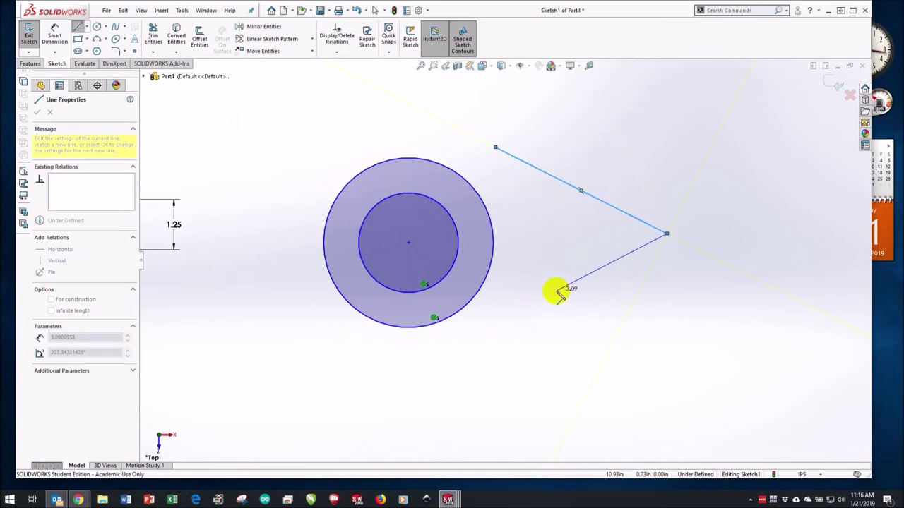
left_click(713, 359)
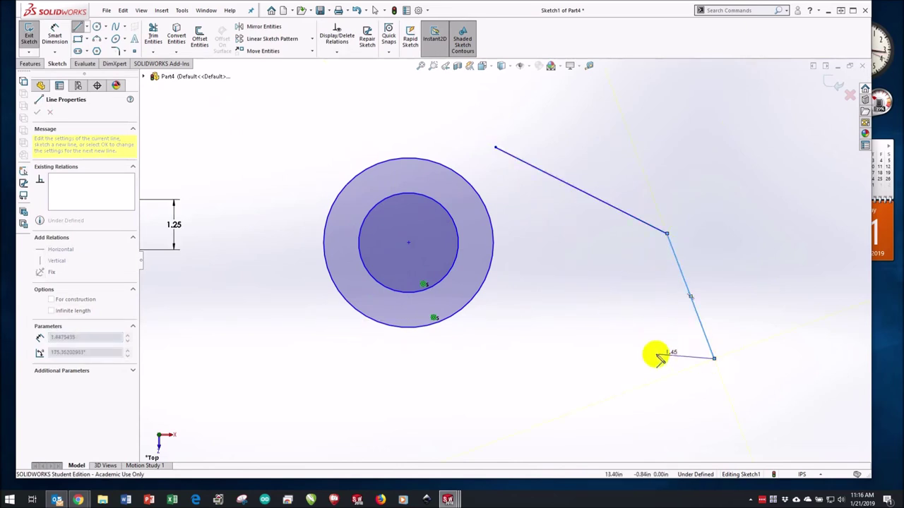
key("Escape")
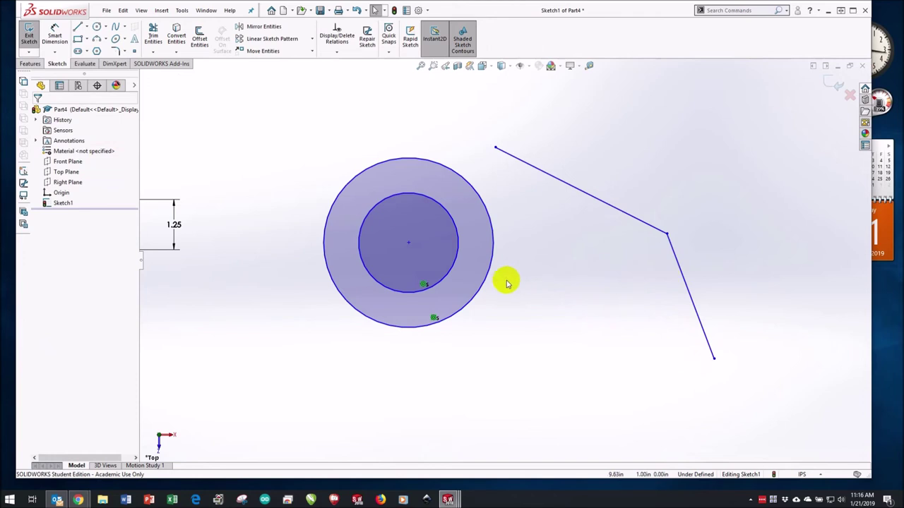
left_click(611, 211)
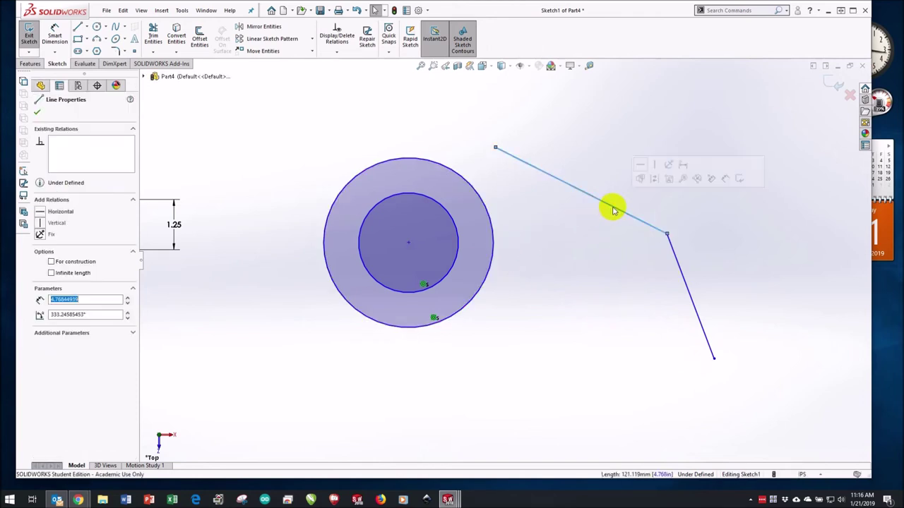
left_click(683, 280, "ctrl")
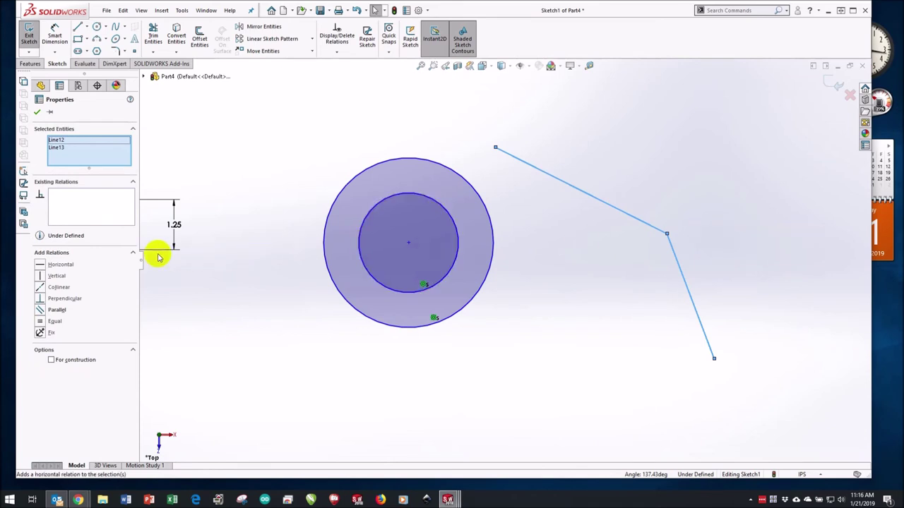
- Make the two connected lines perpendicular to each other
left_click(721, 191)
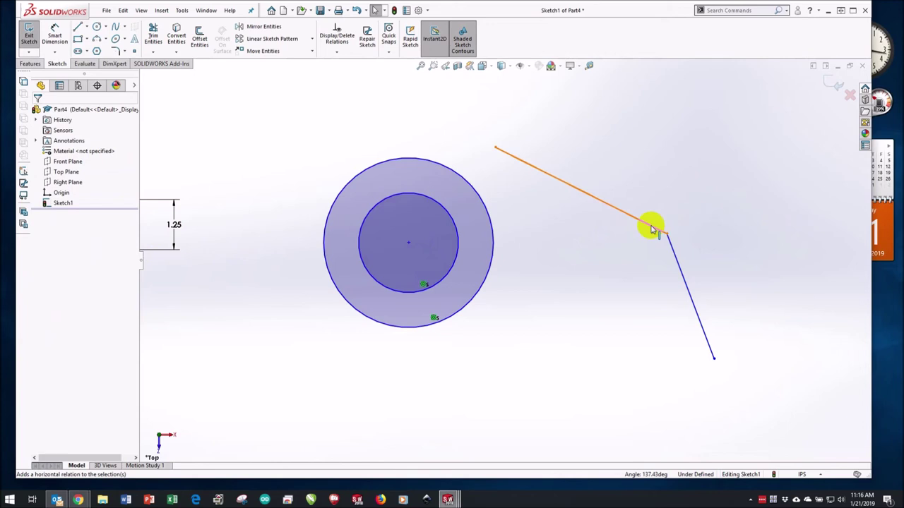
left_click(653, 227)
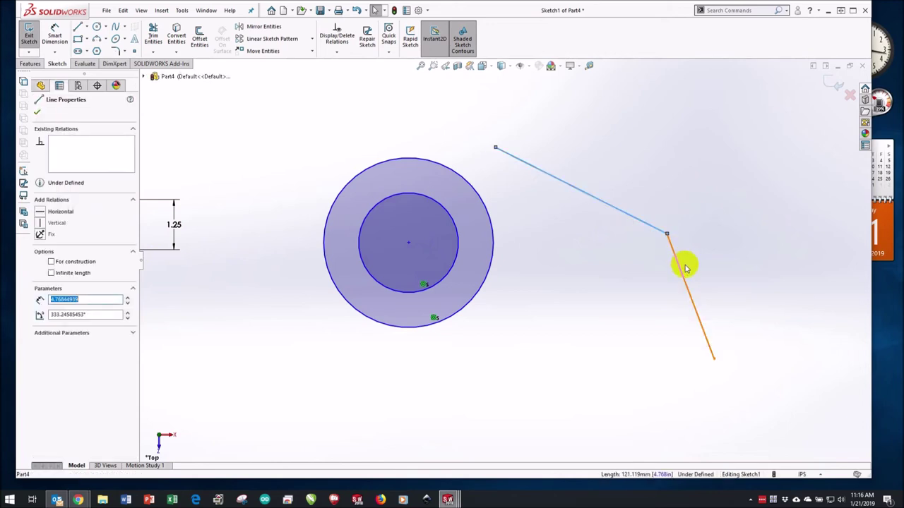
left_click(685, 269, "ctrl")
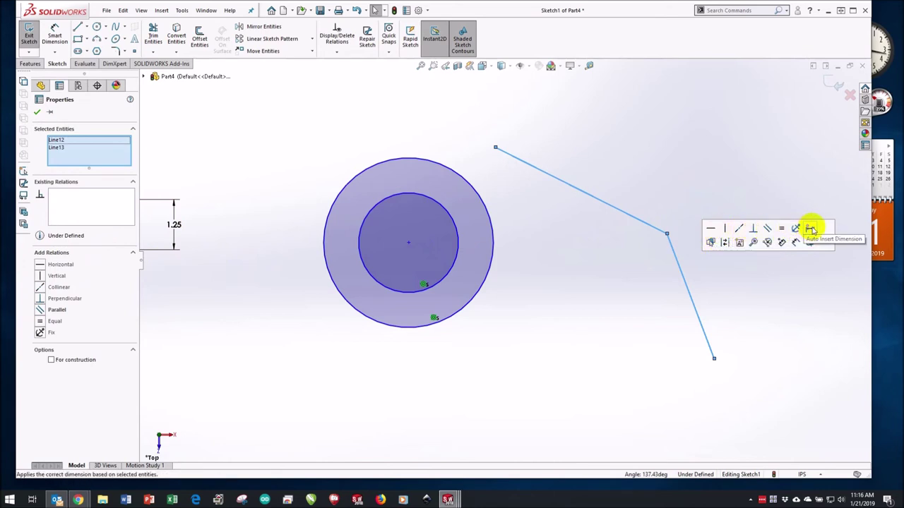
left_click(755, 228)
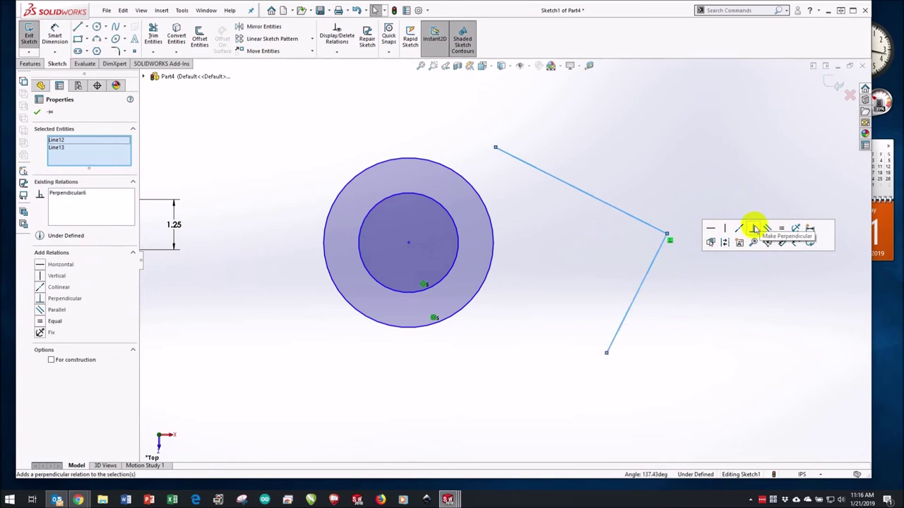
left_click(39, 112)
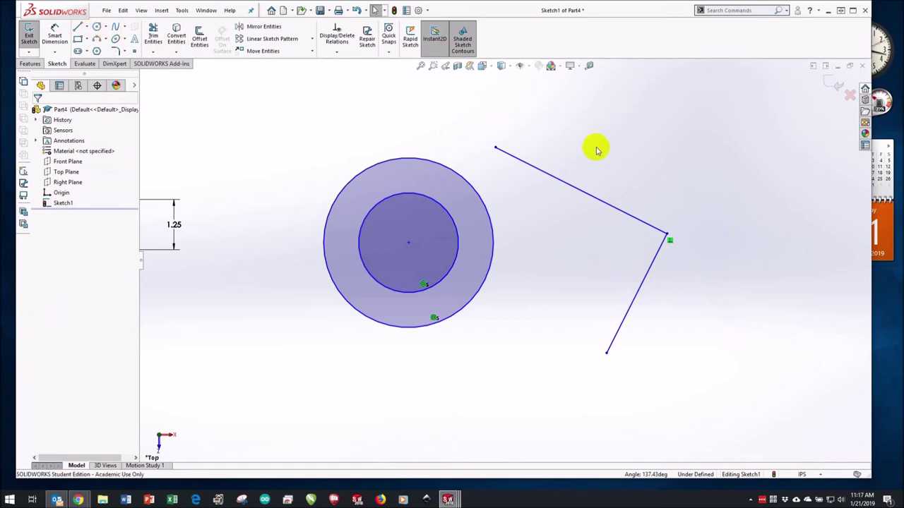
- Make the same two lines equal in length
left_click(611, 208)
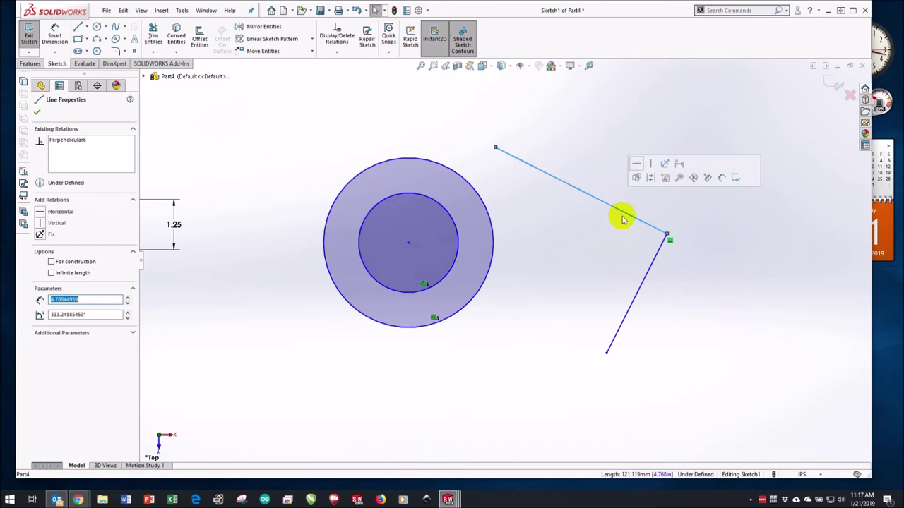
left_click(657, 260, "ctrl")
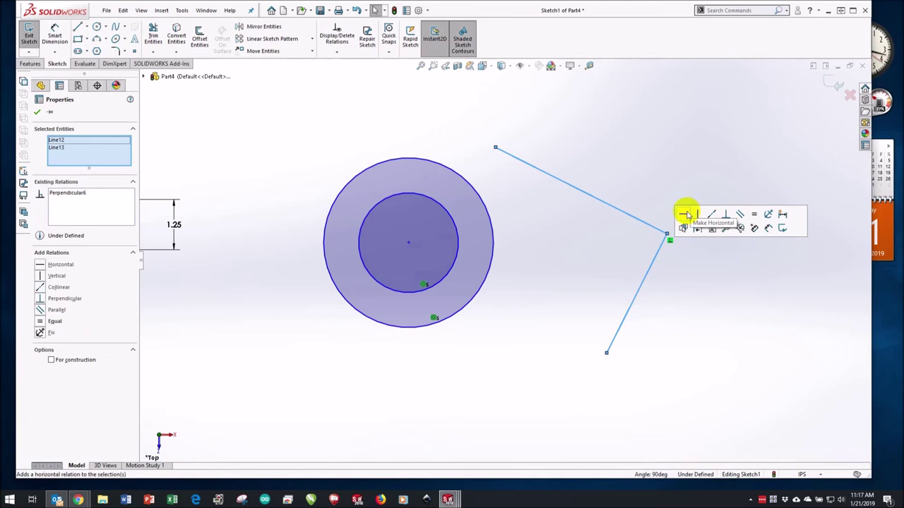
left_click(754, 215)
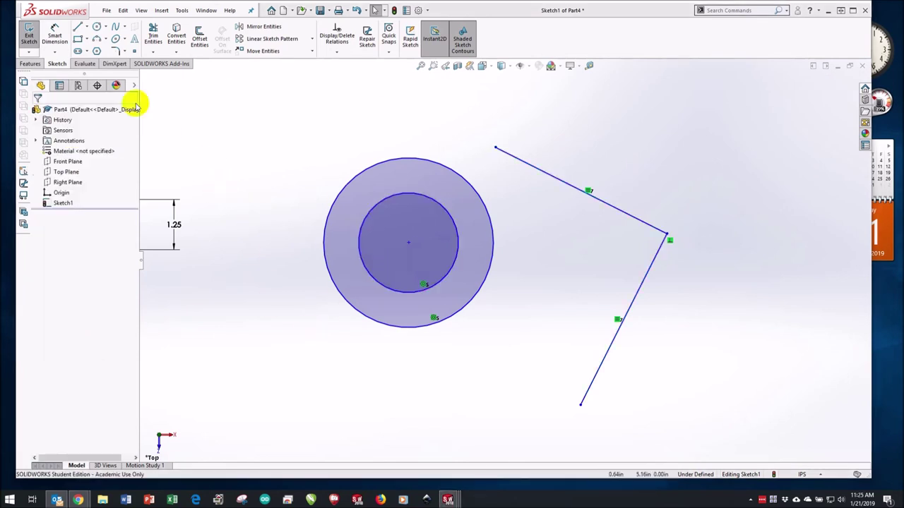
- Draw a six-segment zigzag line chain across the top of the sketch
left_click(76, 28)
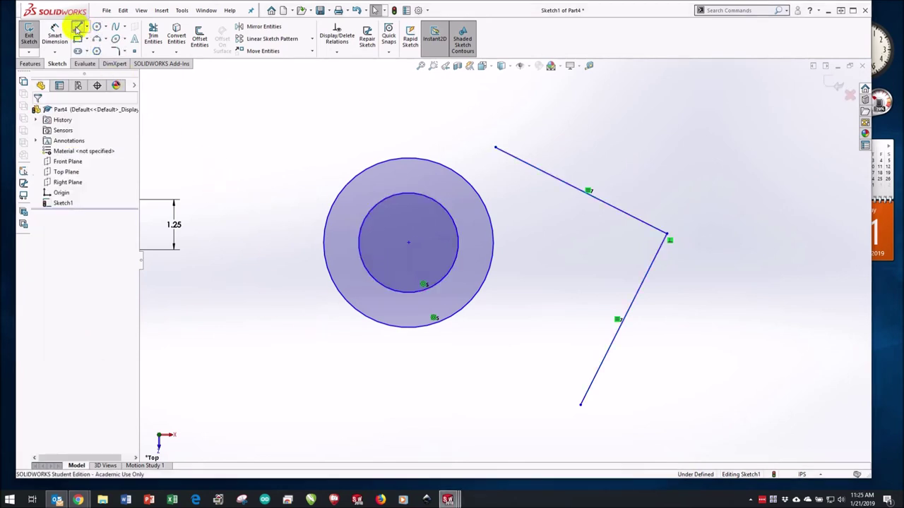
left_click(182, 133)
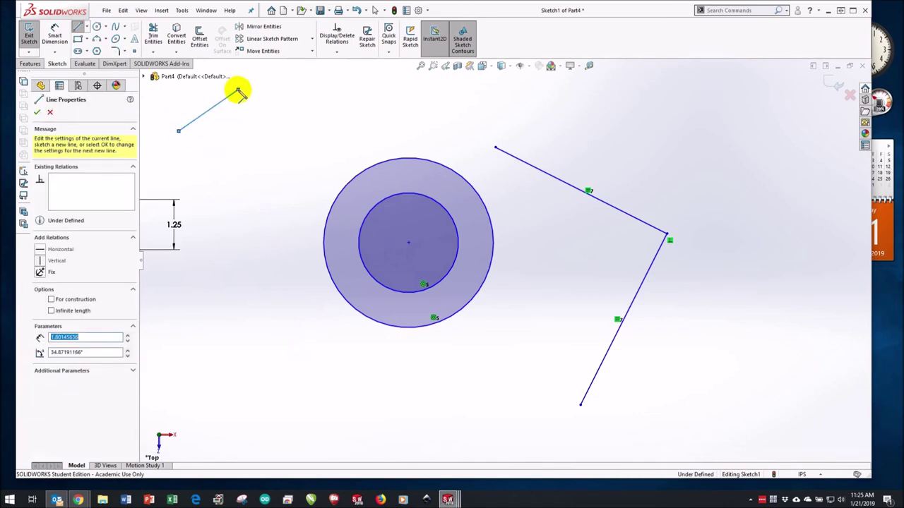
left_click(238, 90)
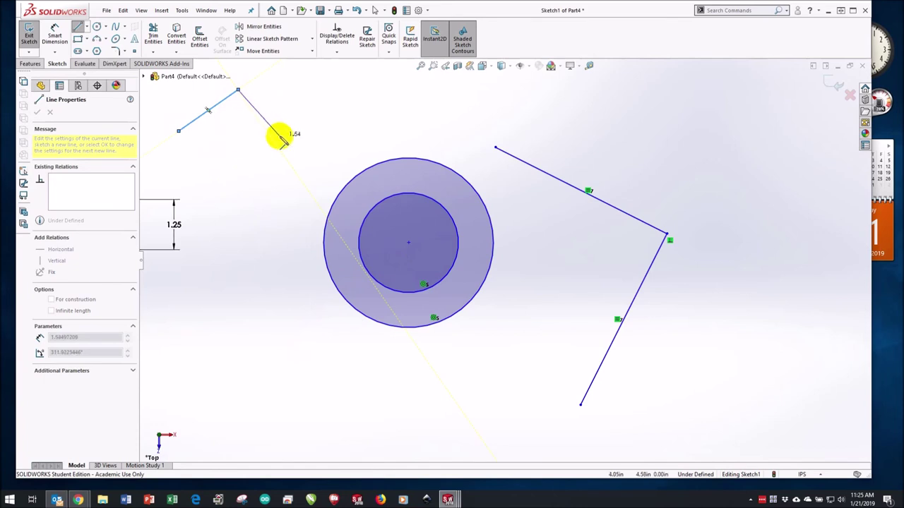
left_click(280, 137)
left_click(338, 88)
left_click(361, 126)
left_click(426, 115)
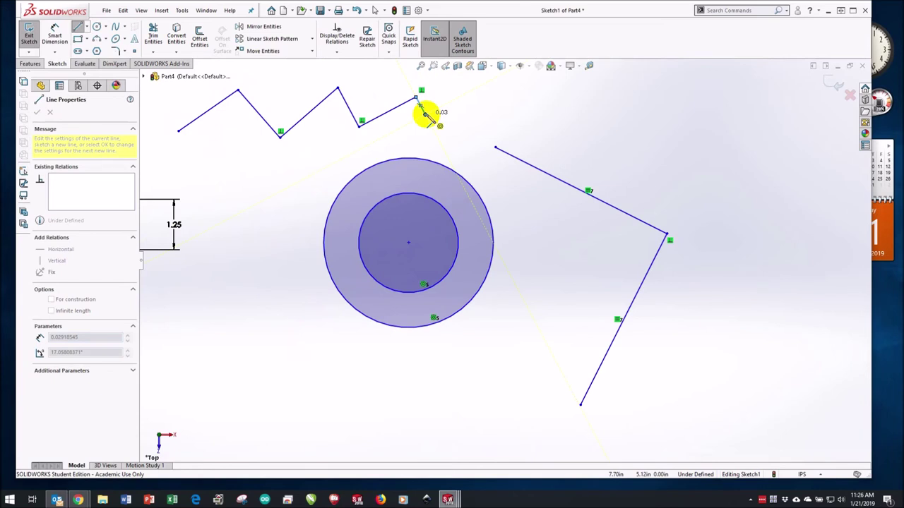
key("Escape")
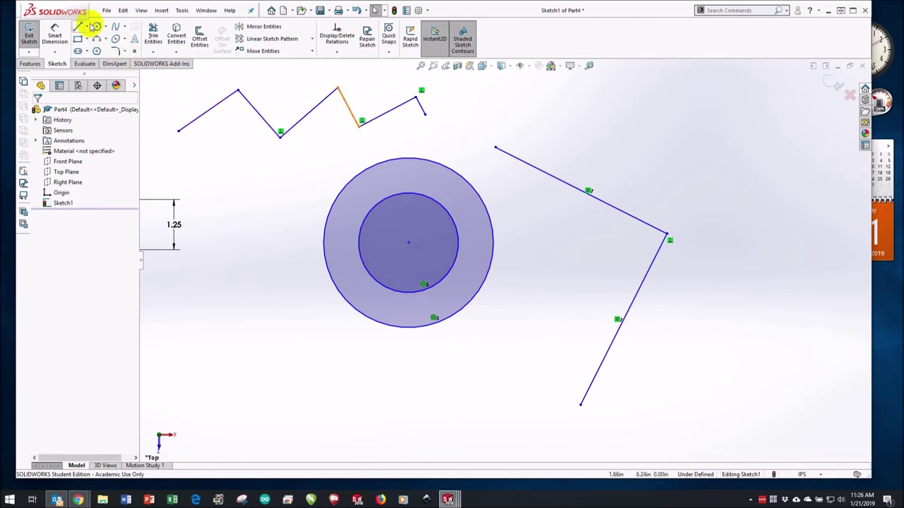
- Draw two separate slanted lines near the lower left of the sketch
left_click(77, 27)
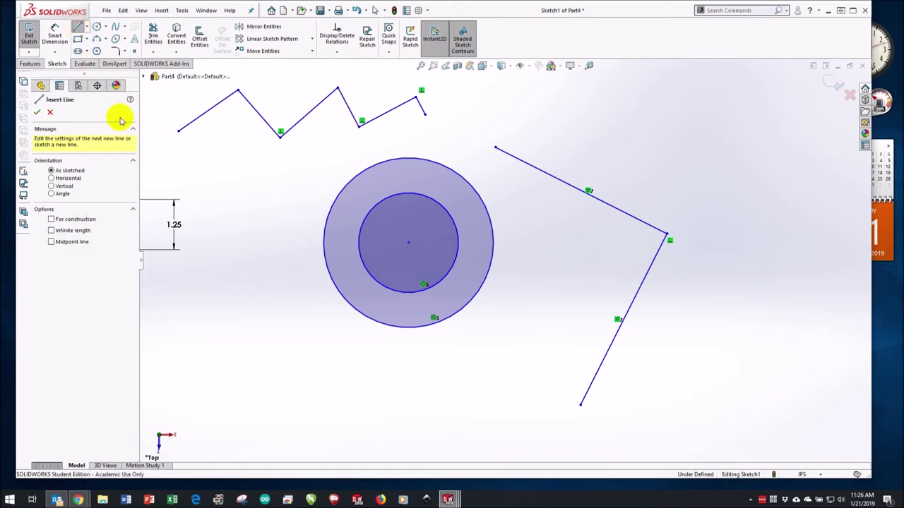
left_click(189, 378)
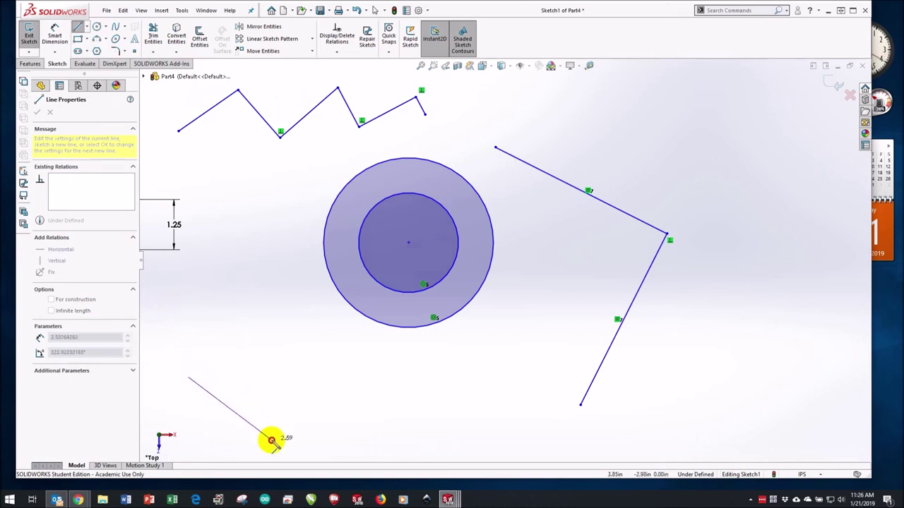
double_click(271, 440)
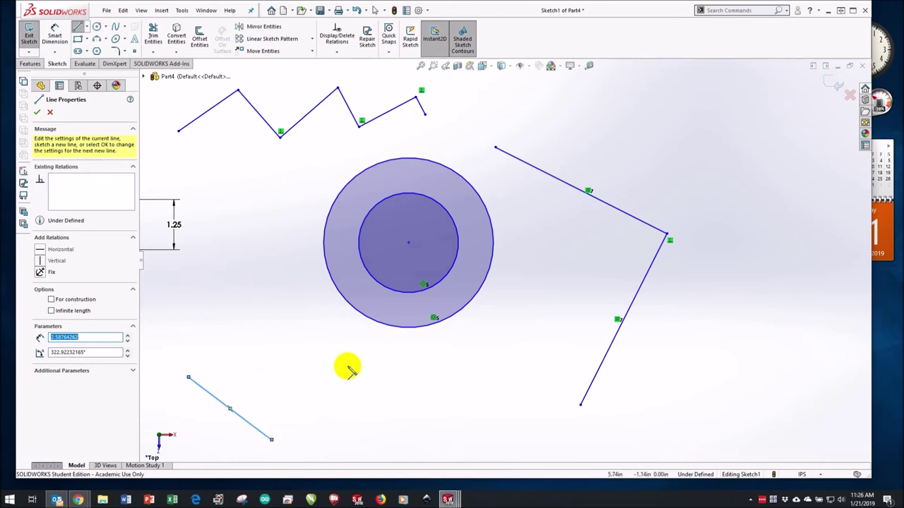
left_click_drag(264, 394, 372, 347)
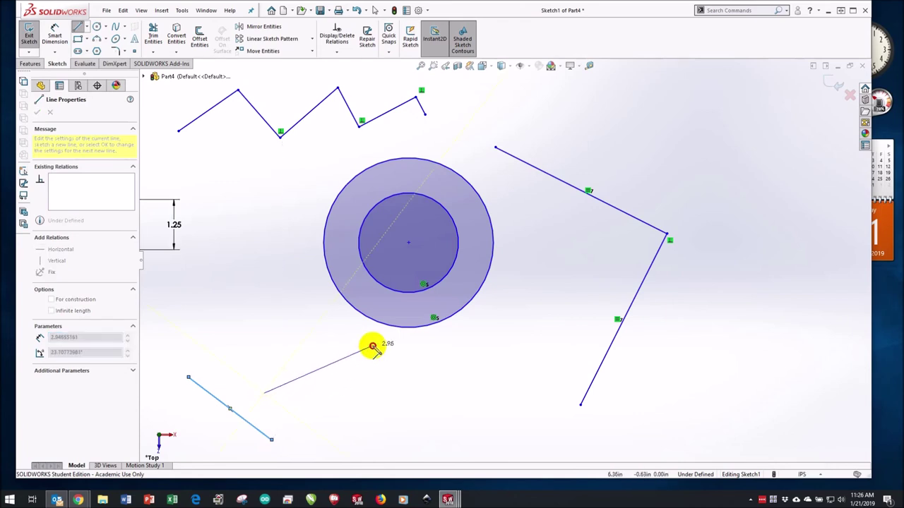
left_click_drag(372, 347, 372, 347)
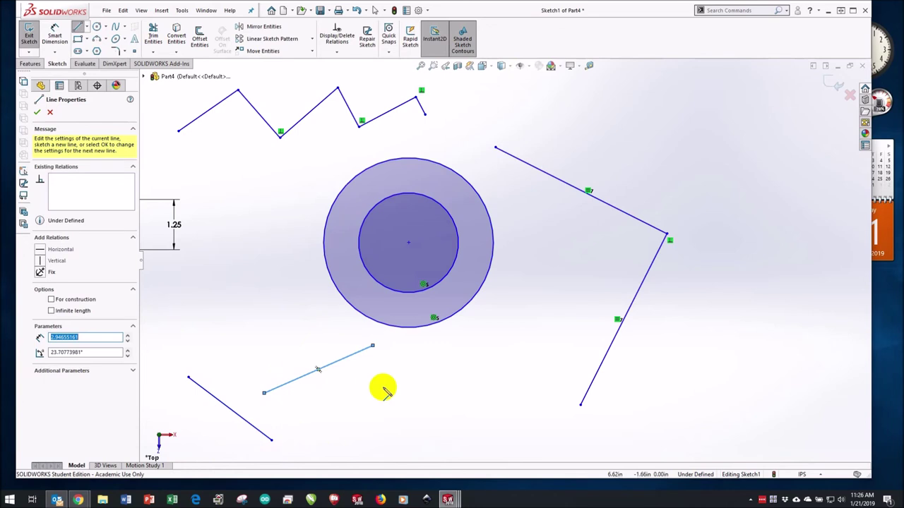
key("Escape")
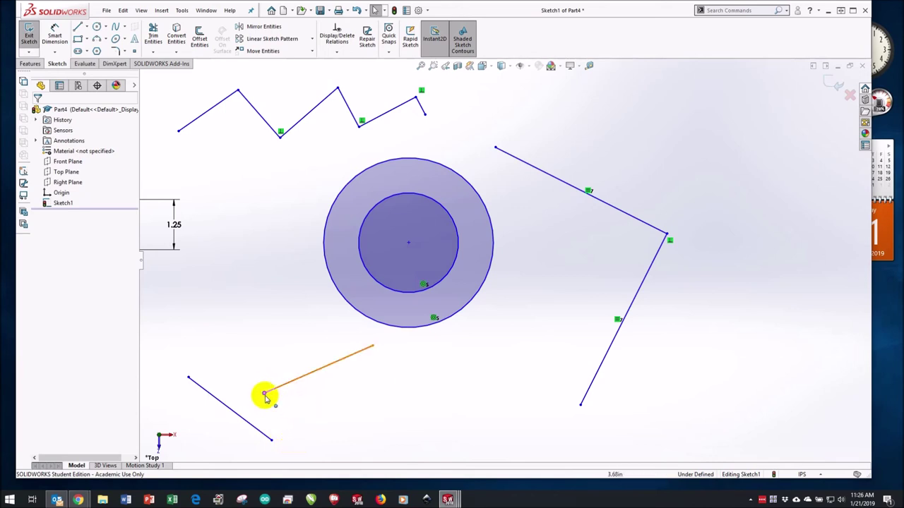
- Make the lower-left line's endpoint coincident with the other line, and stretch the right-angled chain up-left
left_click_drag(264, 395, 243, 422)
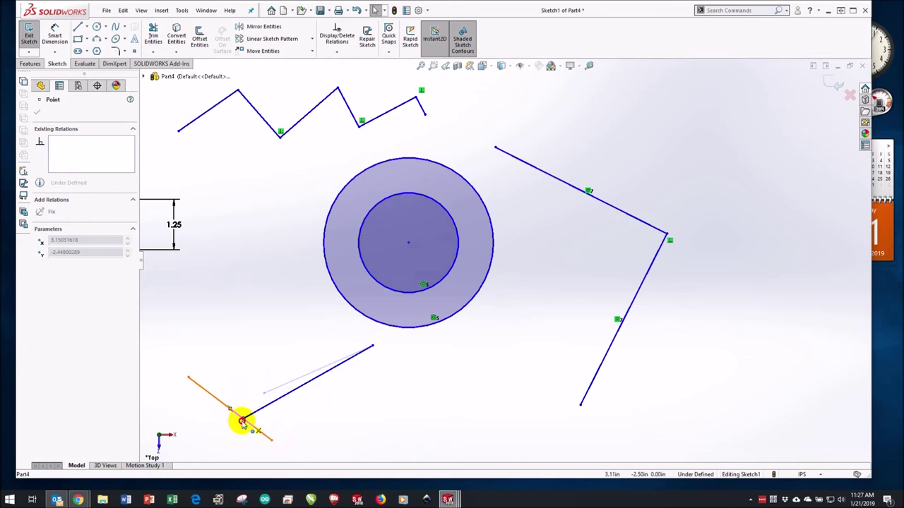
left_click_drag(242, 422, 237, 371)
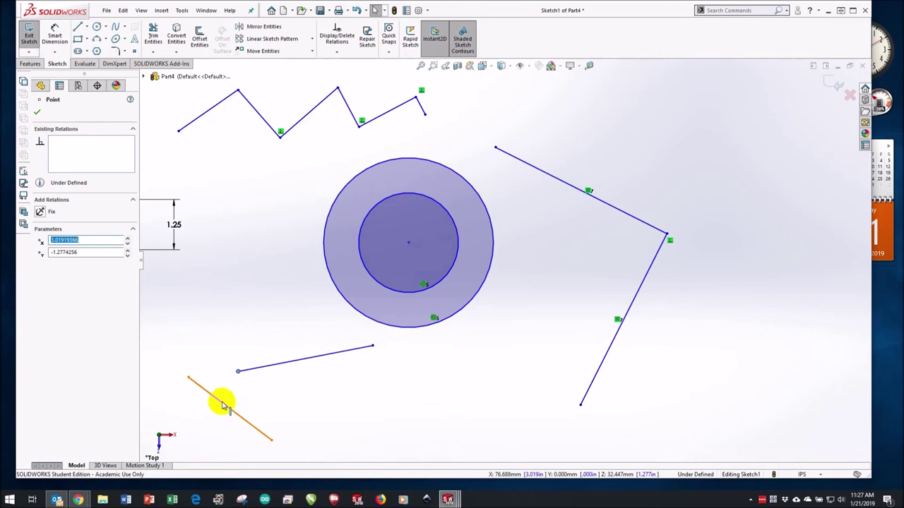
left_click(223, 404, "ctrl")
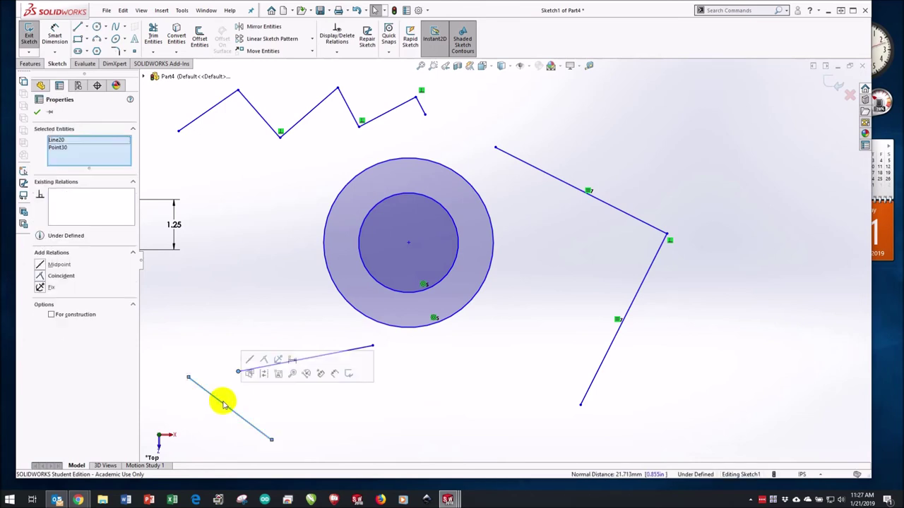
left_click(40, 276)
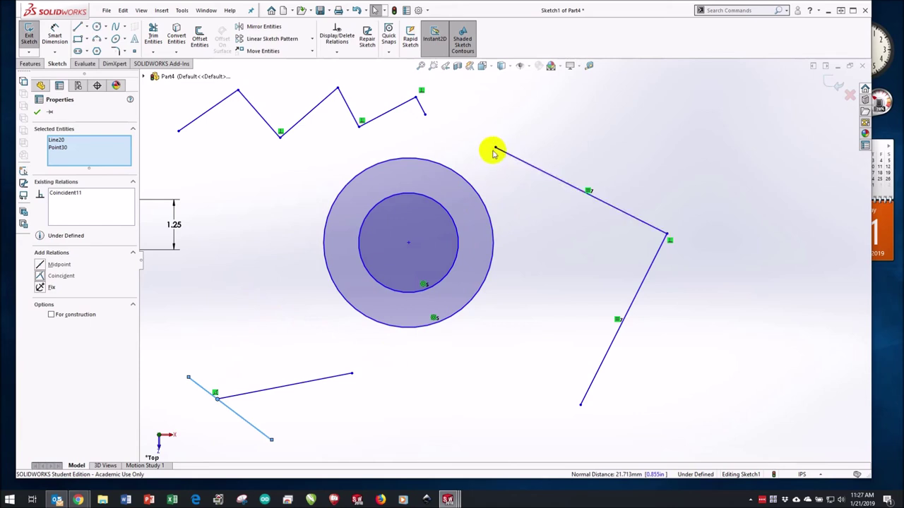
left_click_drag(471, 143, 410, 71)
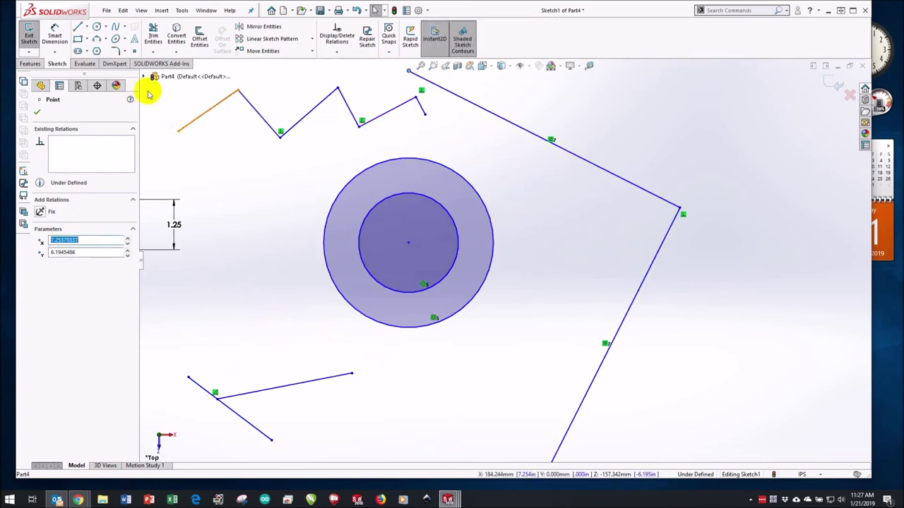
- Crossing-select the six zigzag lines (Line14–Line19) and delete them
left_click(443, 125)
left_click_drag(443, 125, 178, 101)
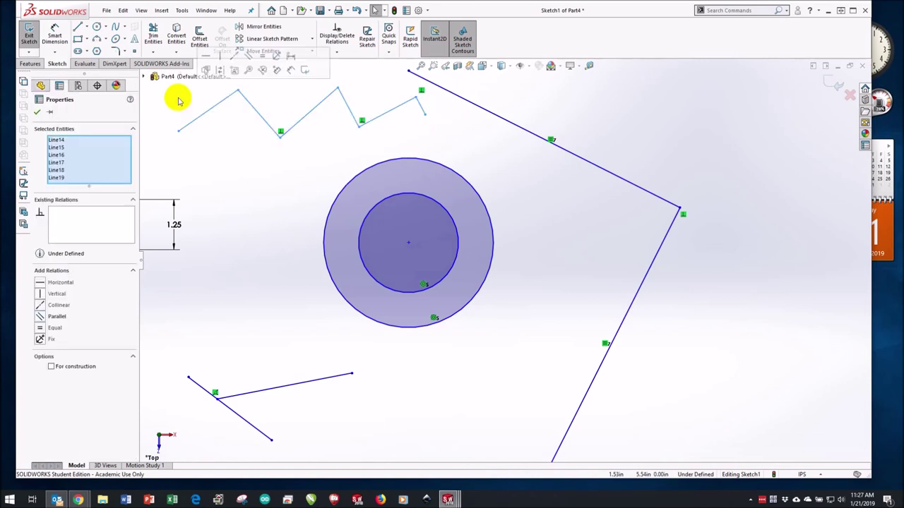
left_click(228, 176)
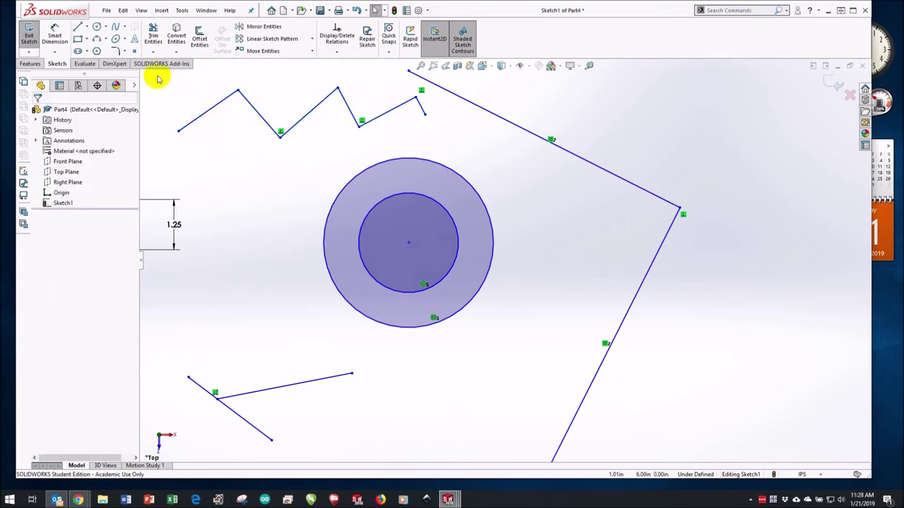
mouse_move(157, 76)
left_mouse_down()
mouse_move(212, 105)
mouse_move(253, 151)
left_mouse_up()
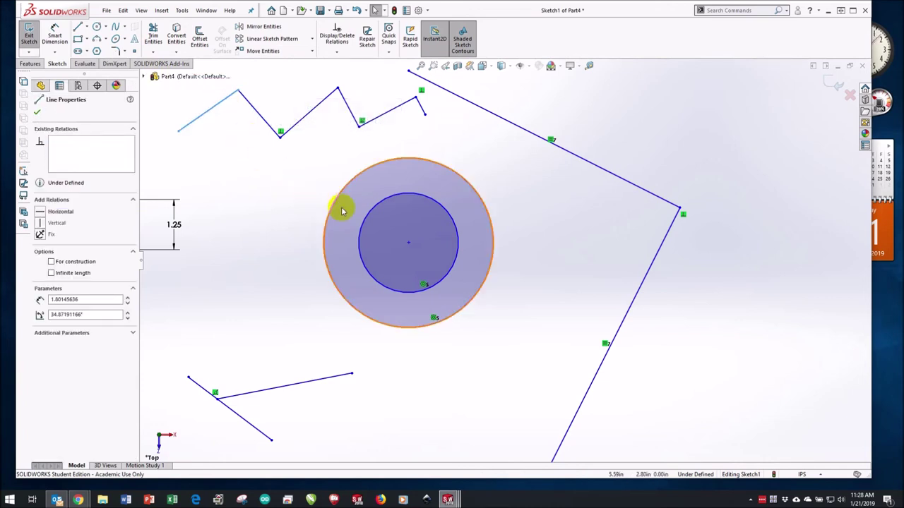
key("Escape")
left_click_drag(459, 116, 178, 97)
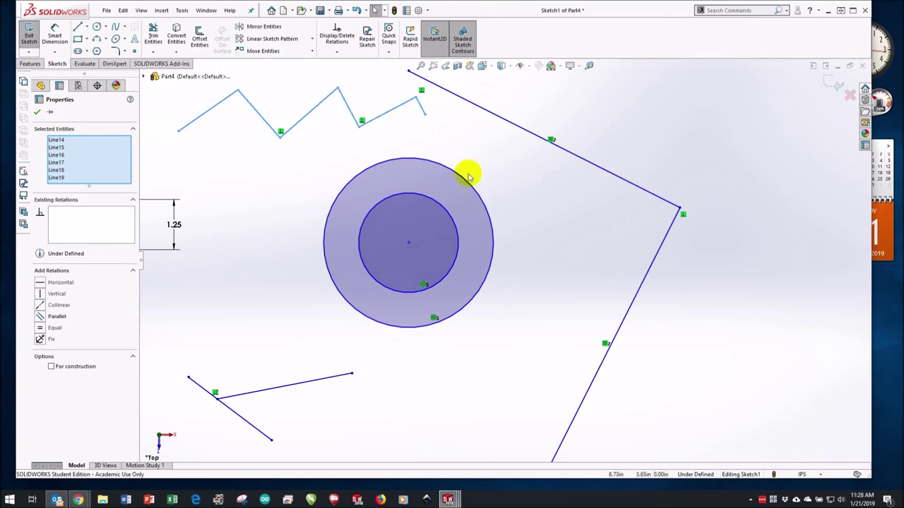
key("Delete")
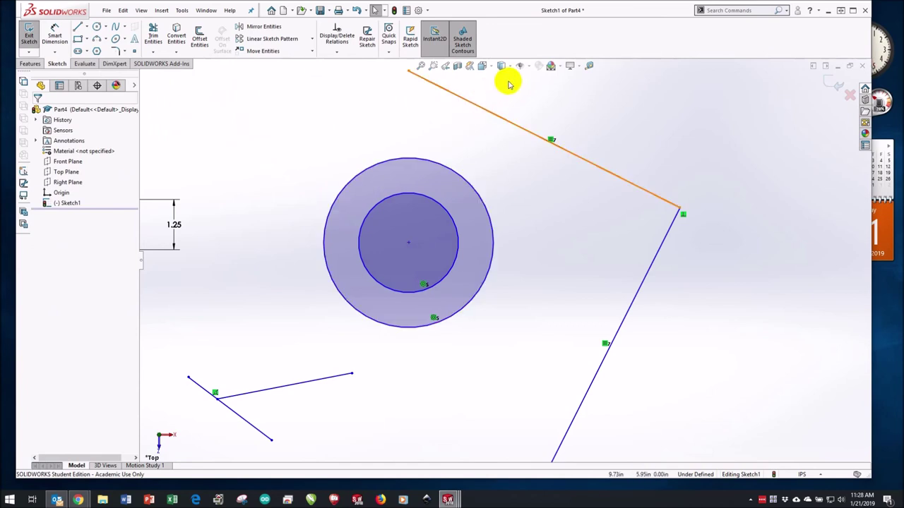
left_click(477, 108)
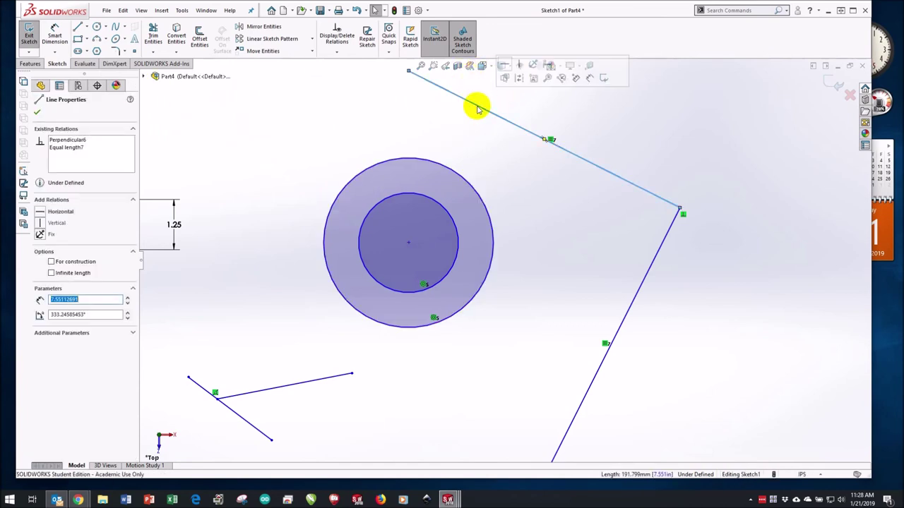
left_click(441, 165, "ctrl")
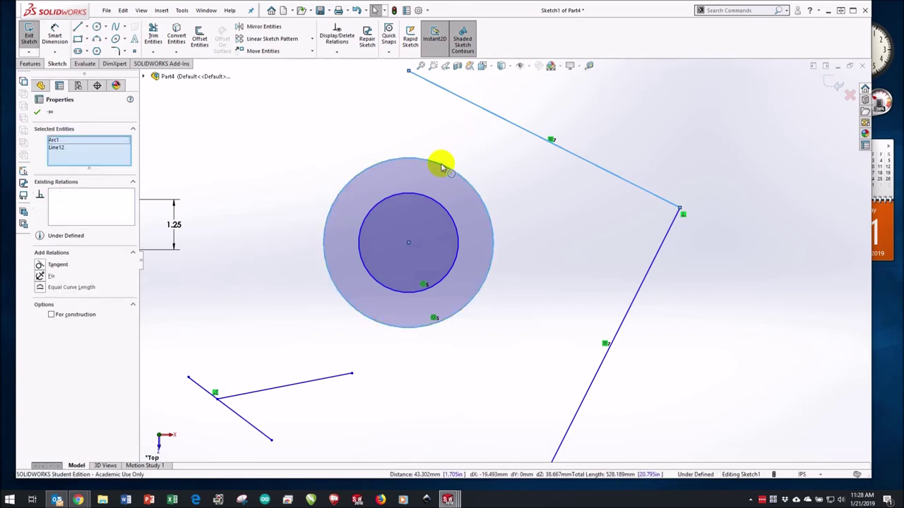
left_click(41, 265)
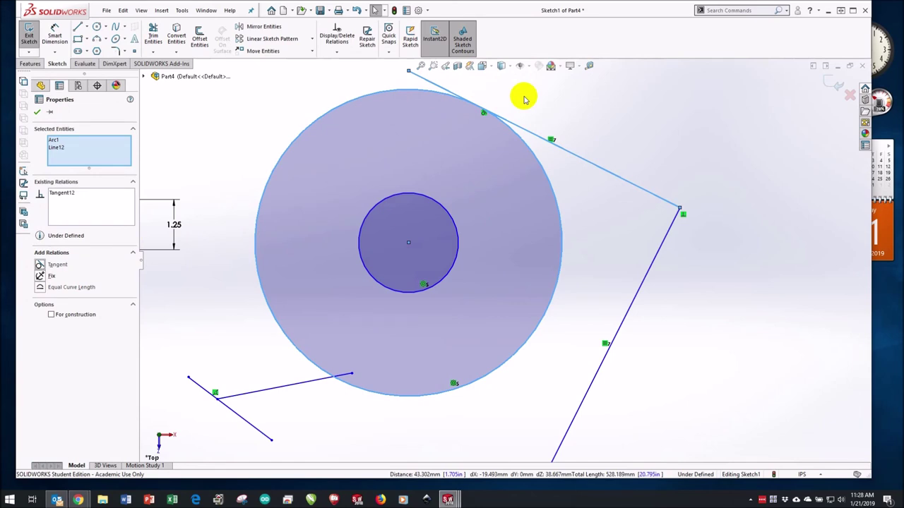
left_click(357, 10)
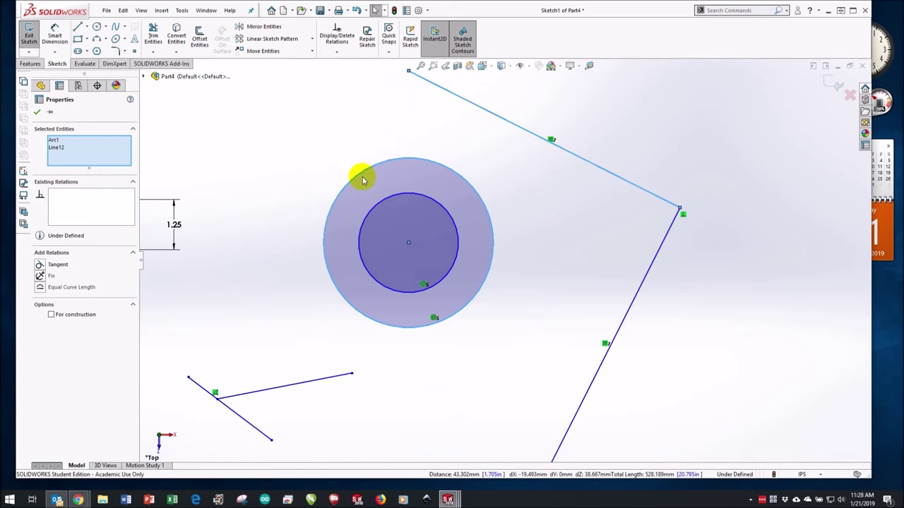
left_click(298, 120)
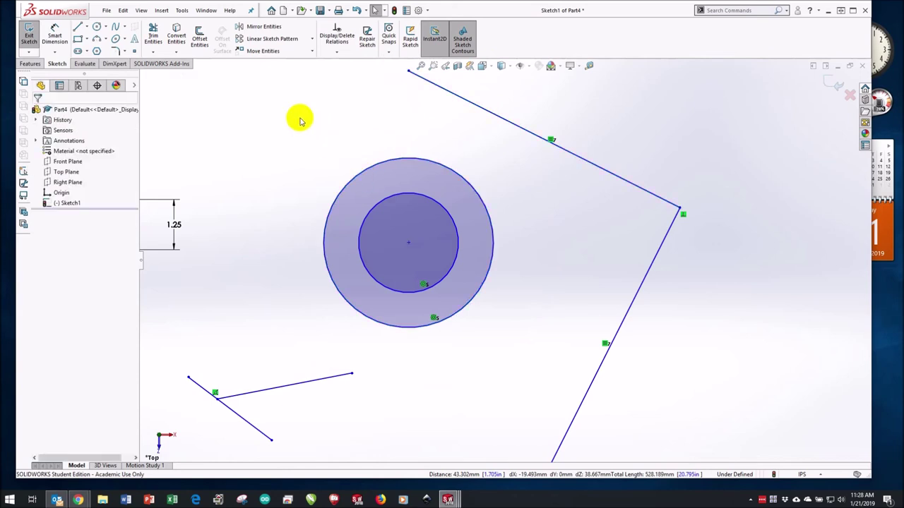
- Add a Ø4.22 diameter dimension to the large outer circle
key("d")
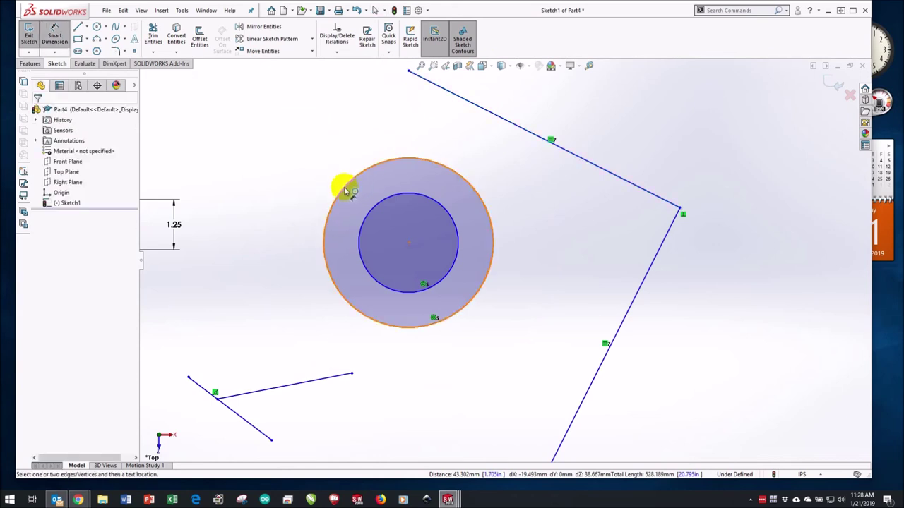
left_click(55, 36)
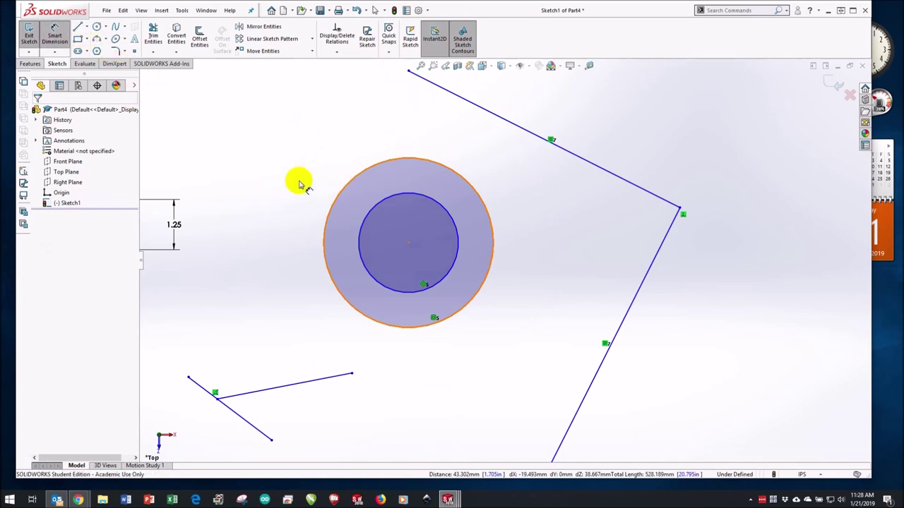
left_click(55, 33)
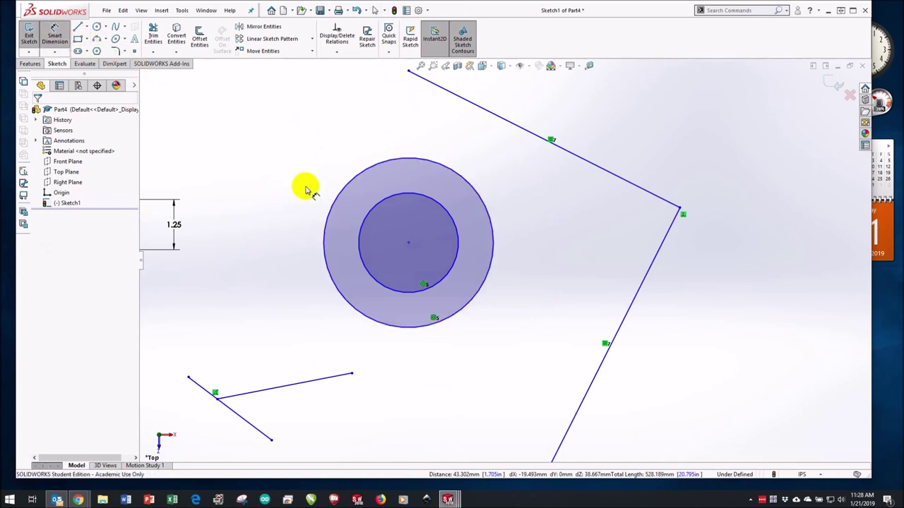
left_click(329, 217)
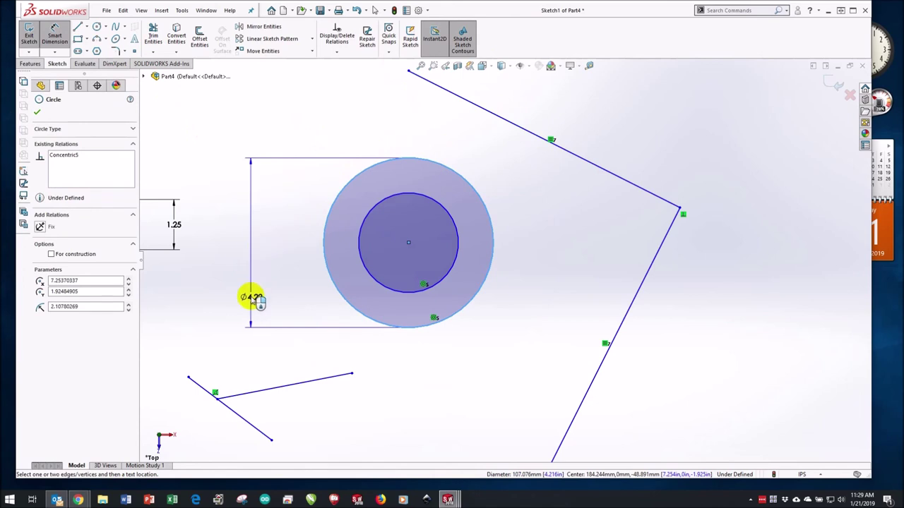
left_click(251, 120)
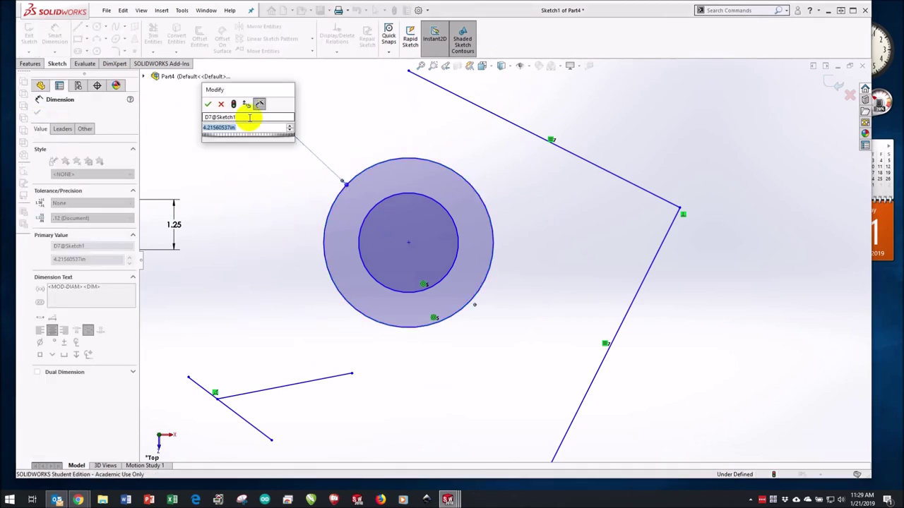
left_click(208, 105)
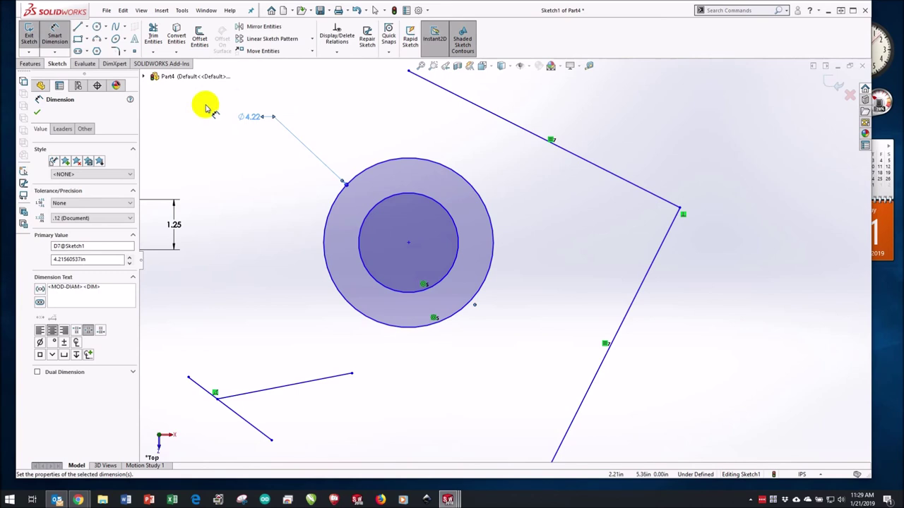
key("Escape")
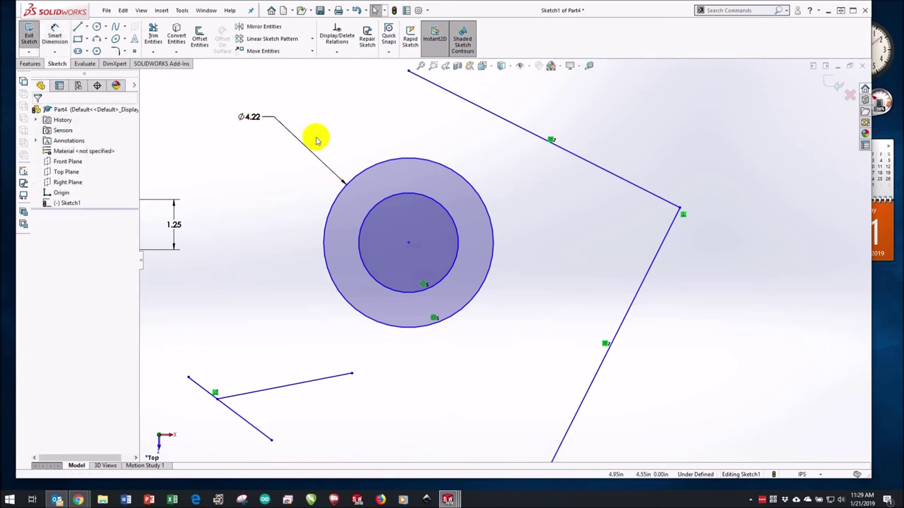
- Add a Tangent relation between the outer circle and the upper-right slanted line
left_click(506, 121)
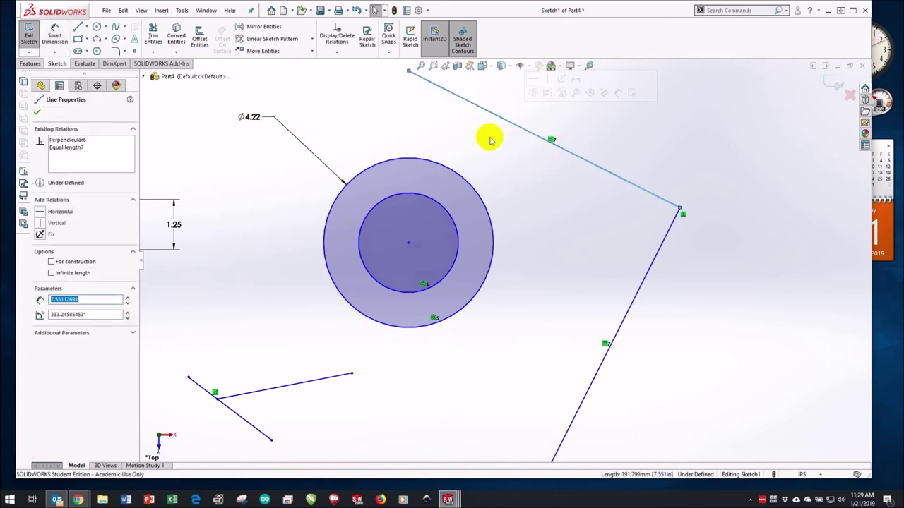
left_click(471, 189, "ctrl")
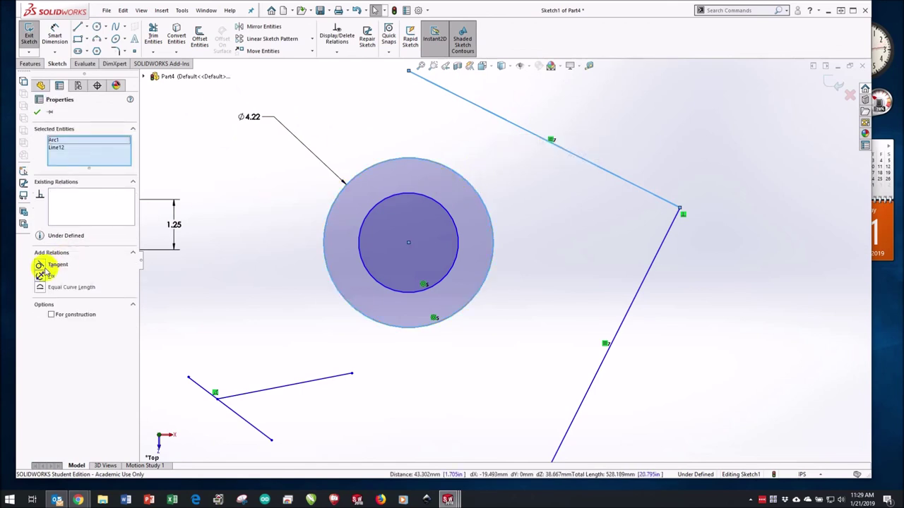
left_click(40, 266)
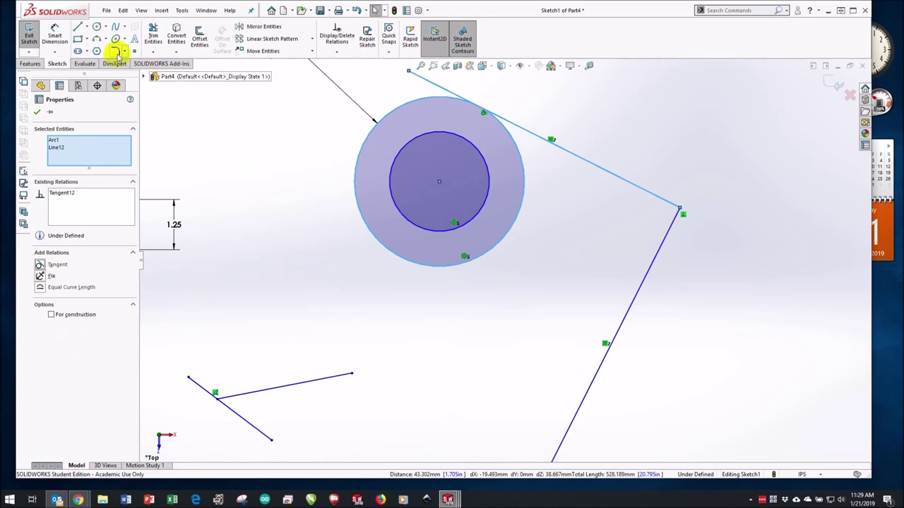
- Draw a corner rectangle below the concentric circles
key("r")
left_click(300, 277)
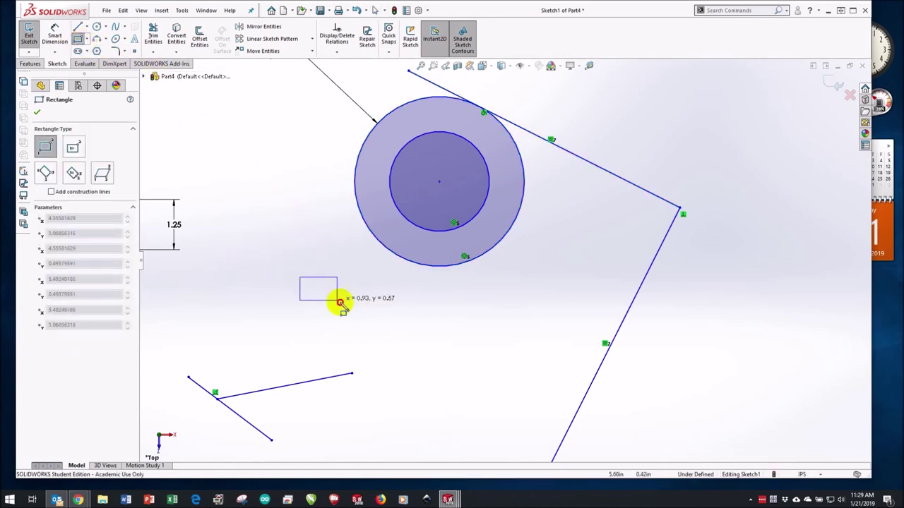
left_click(490, 345)
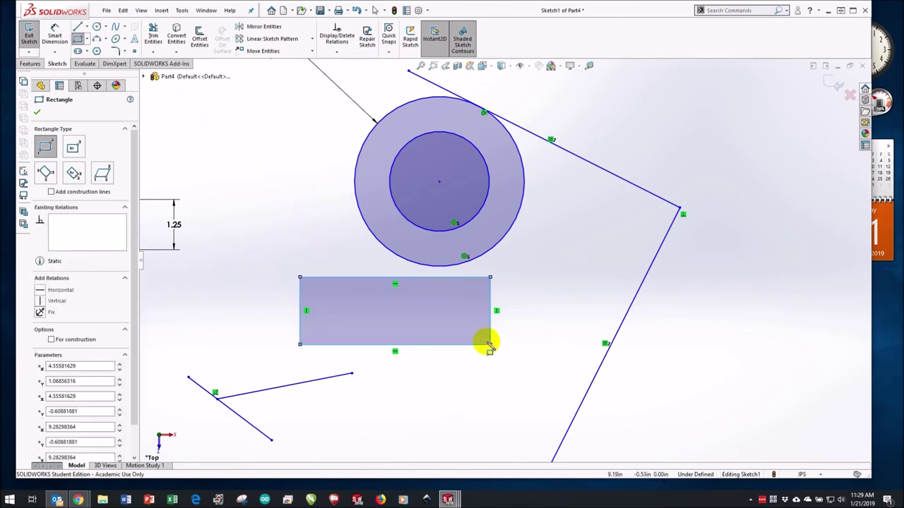
key("Escape")
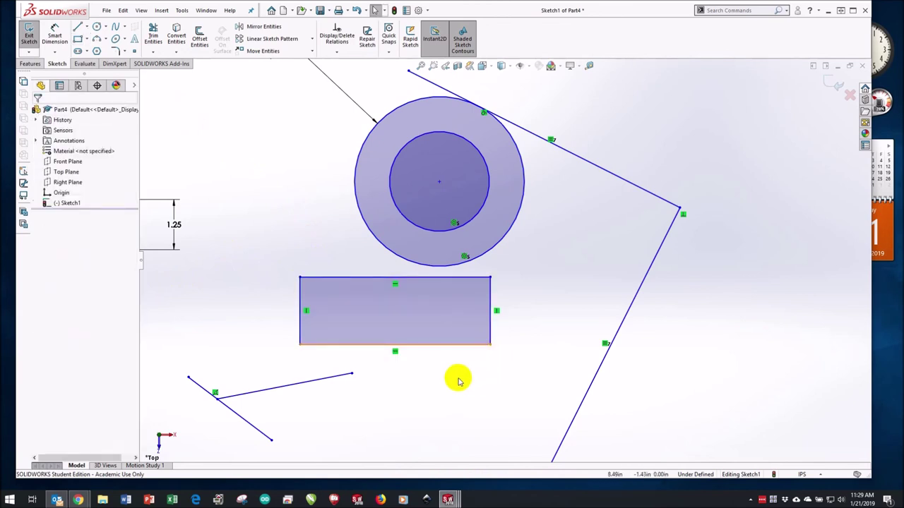
- Drag the rectangle's left edge to the right to narrow it into a near-square
left_click(321, 382)
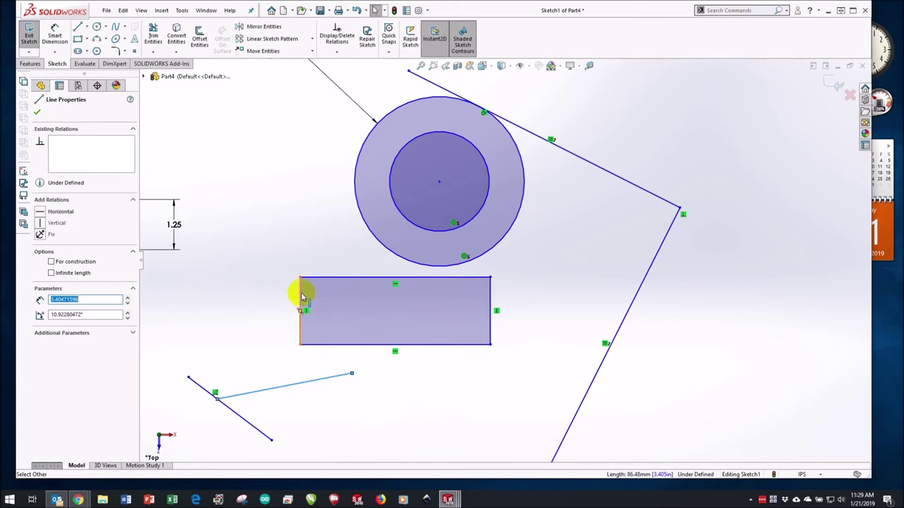
left_click_drag(301, 292, 430, 302)
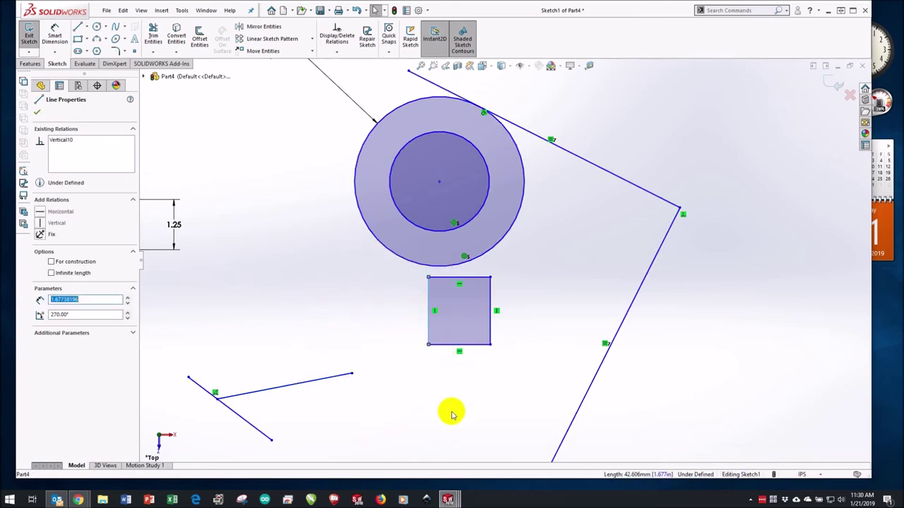
left_click(448, 405)
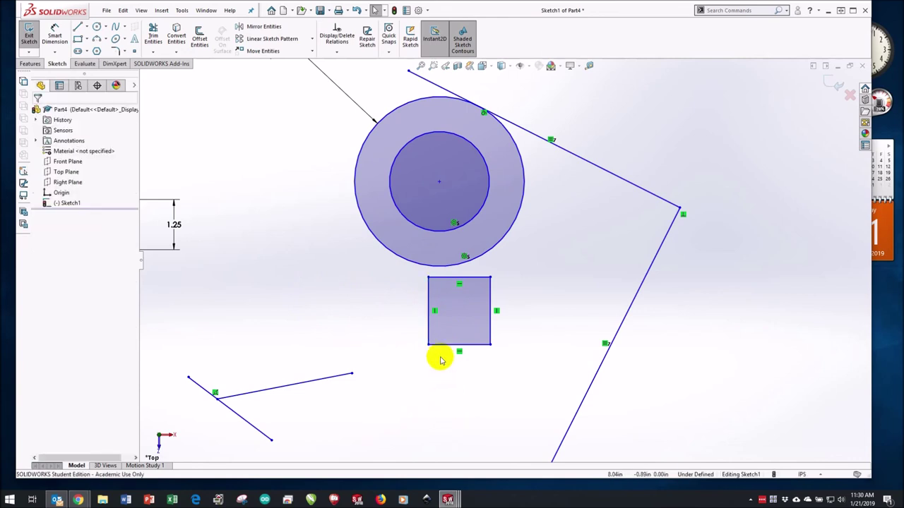
- Add a Collinear relation between the square's bottom edge and the short lower-left line
left_click(439, 346)
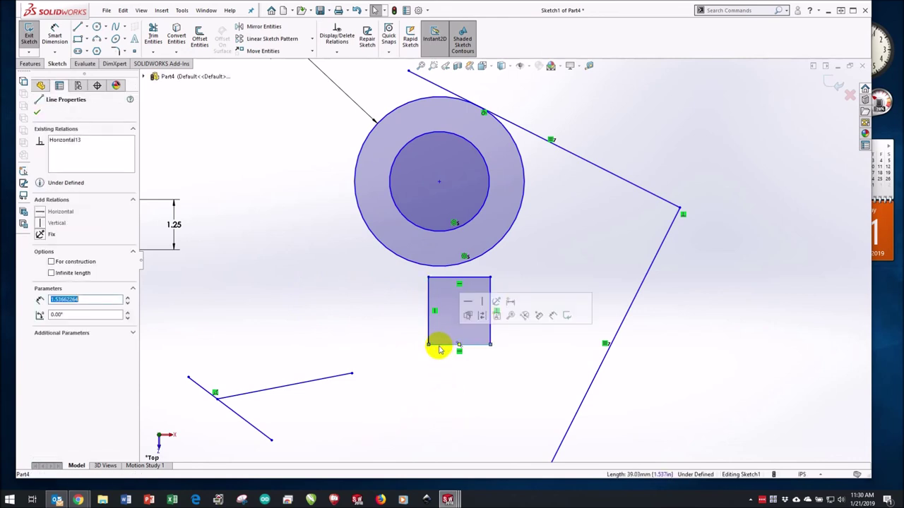
left_click(334, 377, "ctrl")
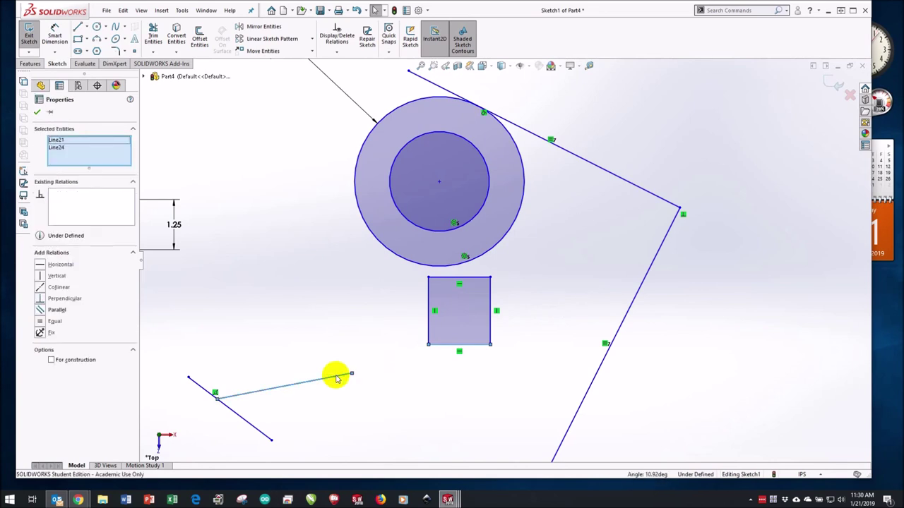
left_click(39, 287)
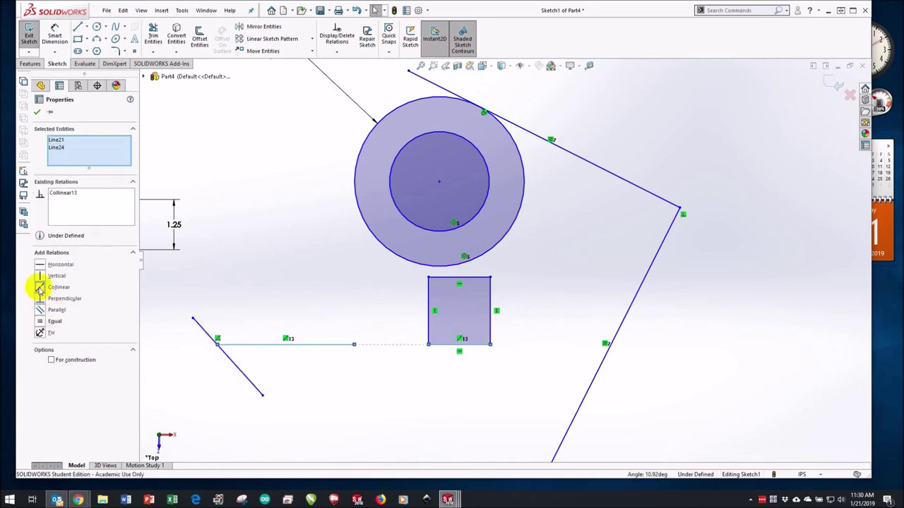
left_click(37, 113)
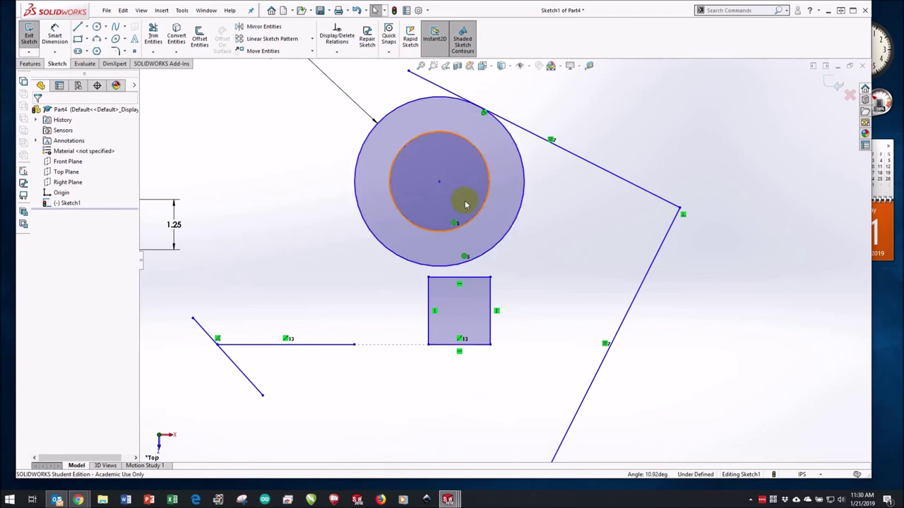
- Pan and zoom out to show the full sketch, including the dimensioned stepped rectangles
left_click(681, 214)
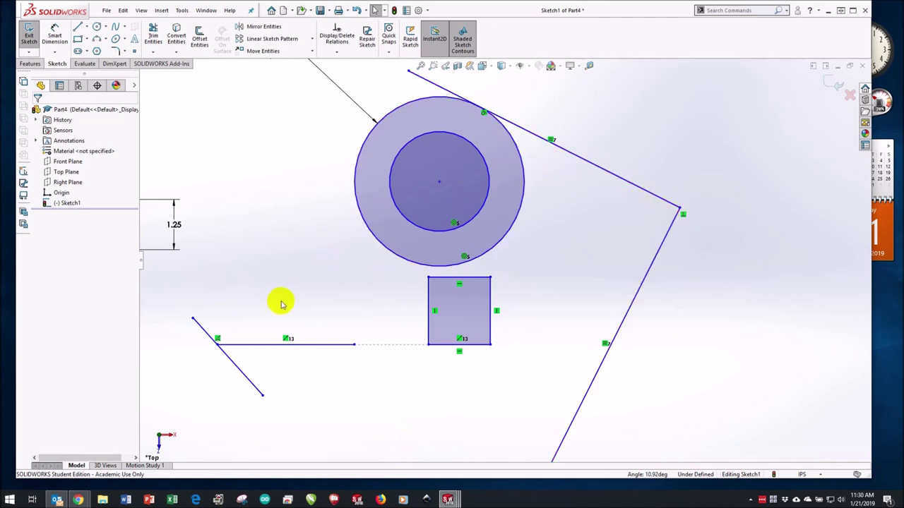
mouse_move(281, 281)
middle_mouse_down("ctrl")
mouse_move(676, 262)
mouse_move(679, 278)
middle_mouse_up("ctrl")
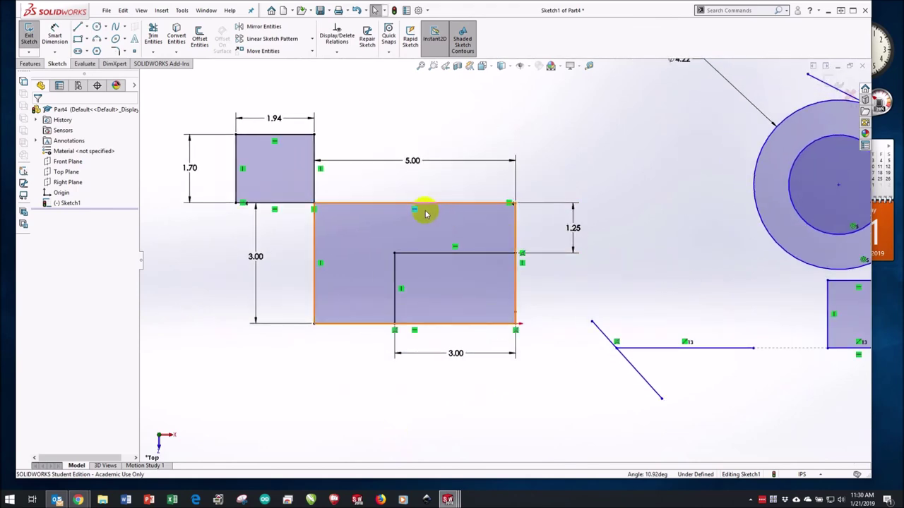
mouse_move(601, 236)
middle_mouse_down()
mouse_move(588, 247)
mouse_move(659, 278)
middle_mouse_up()
scroll(667, 282, "up", 5)
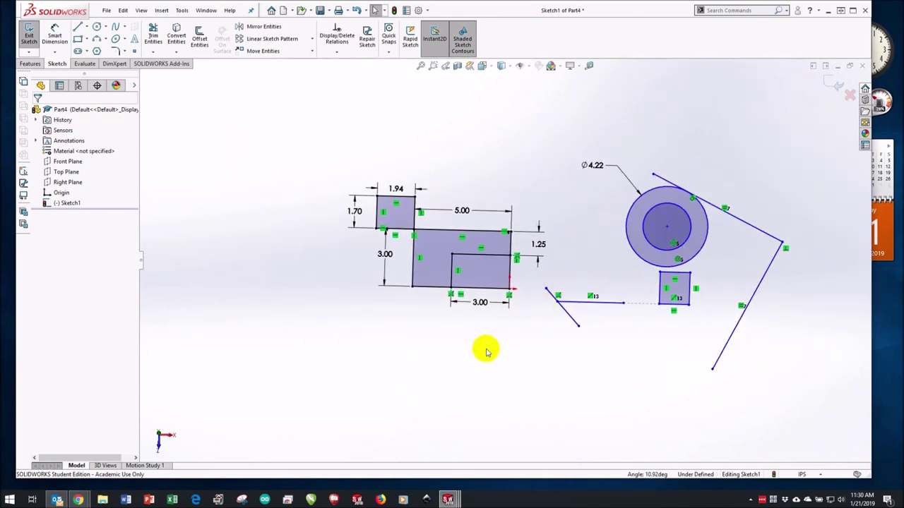
- Draw two standalone slanted lines in the empty area below the stepped rectangles
left_click(77, 26)
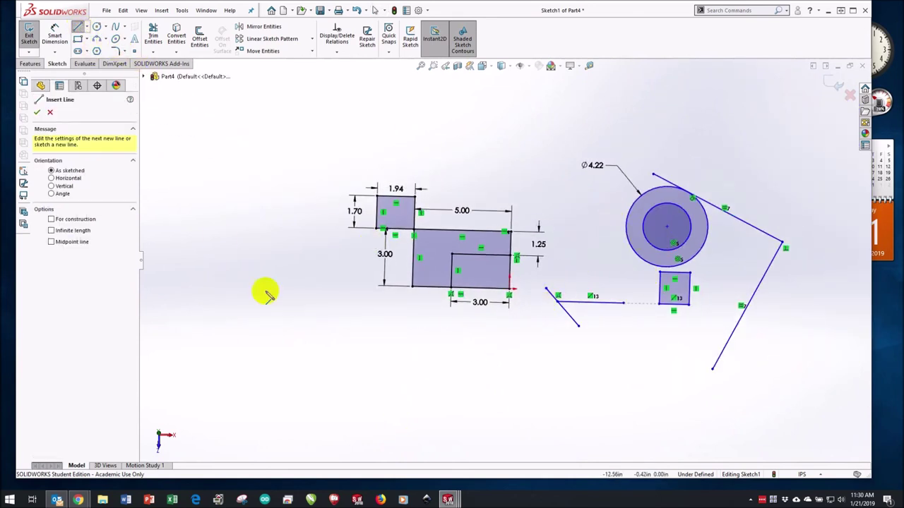
left_click_drag(379, 392, 531, 335)
left_click_drag(469, 424, 581, 454)
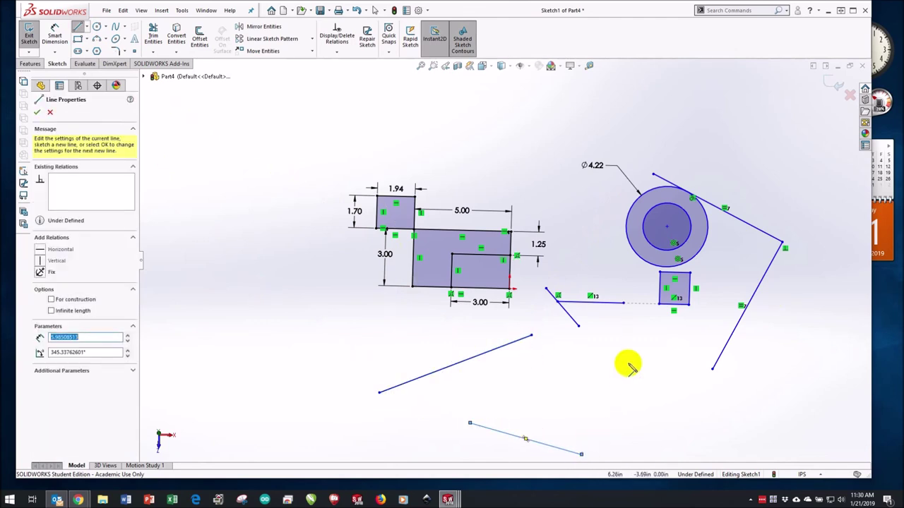
key("Escape")
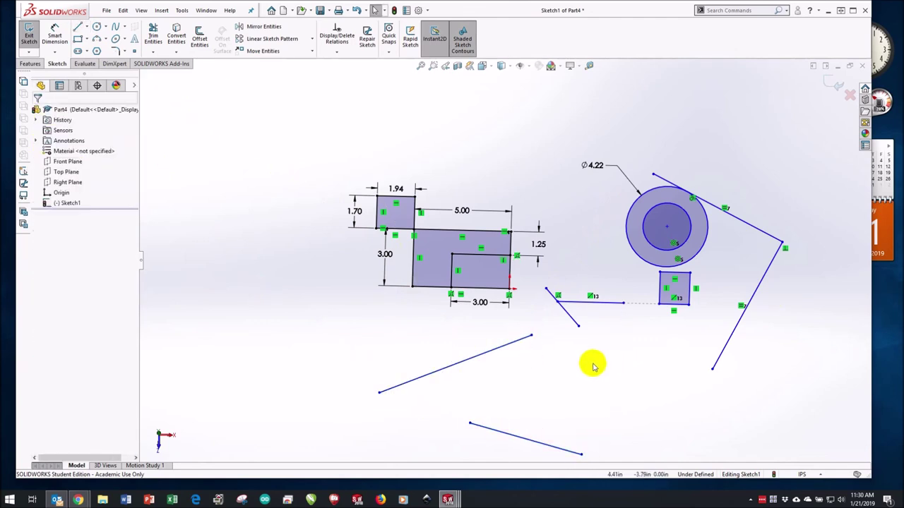
left_click(480, 360)
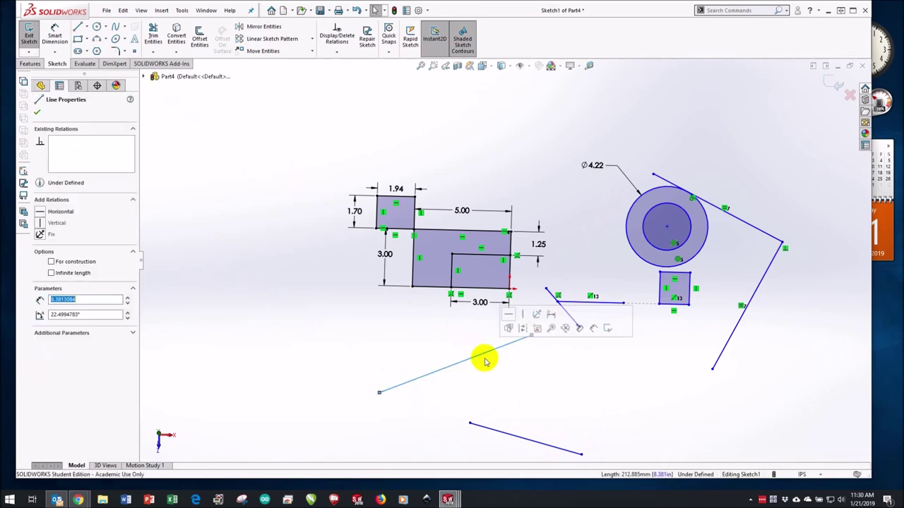
- Add a Parallel relation between the two new lower slanted lines
left_click(531, 439, "ctrl")
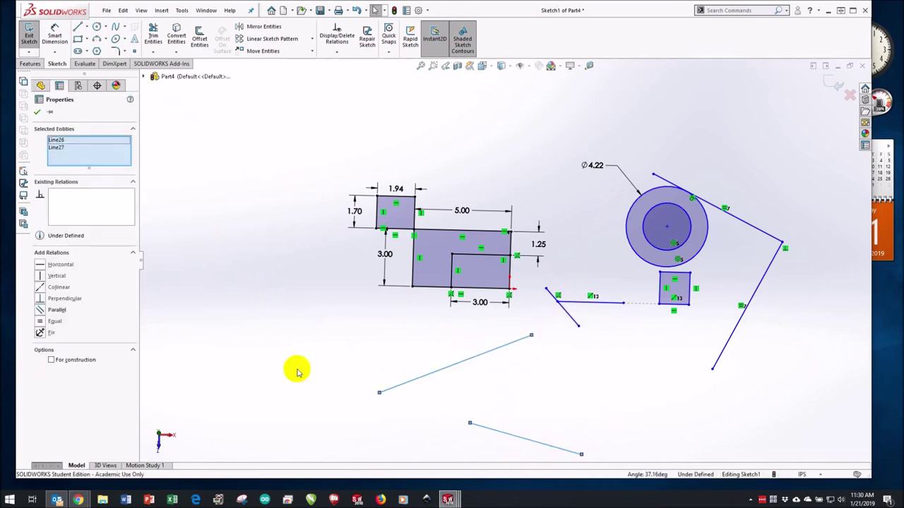
left_click(40, 309)
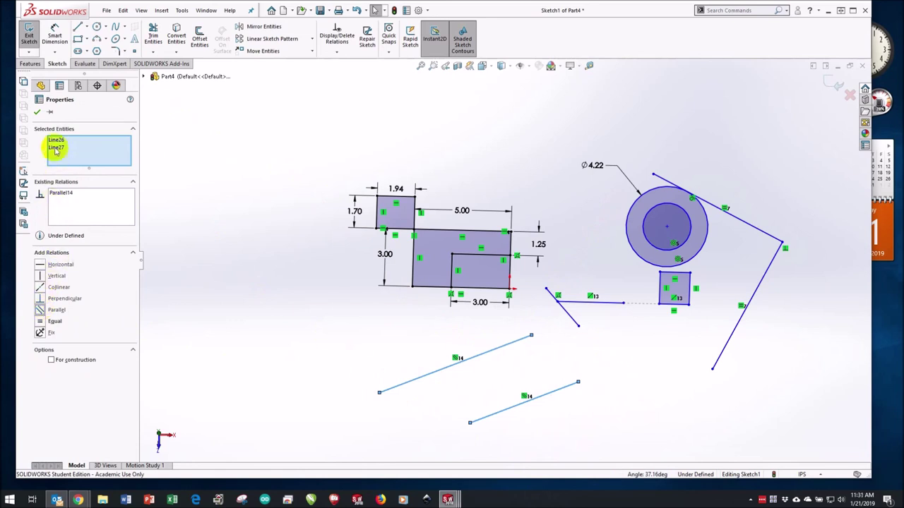
left_click(36, 112)
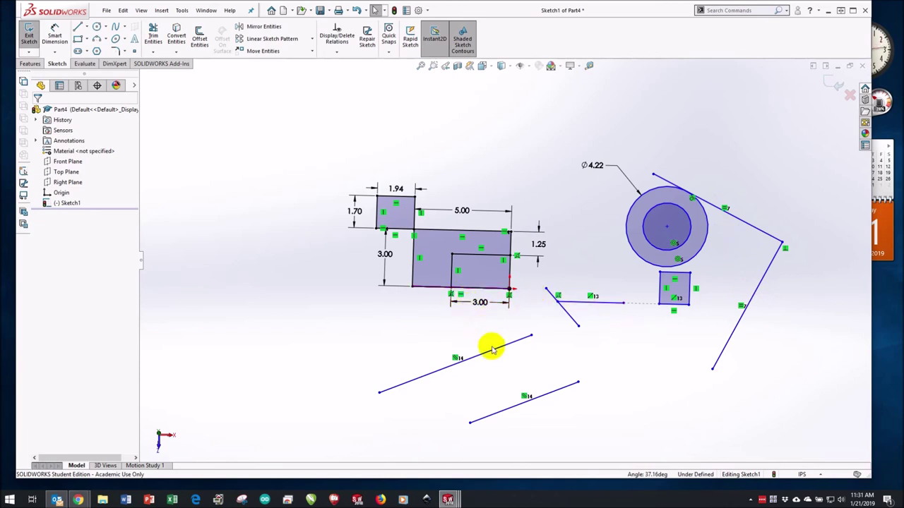
- Reorient the view Normal To the top sketch plane
key("space")
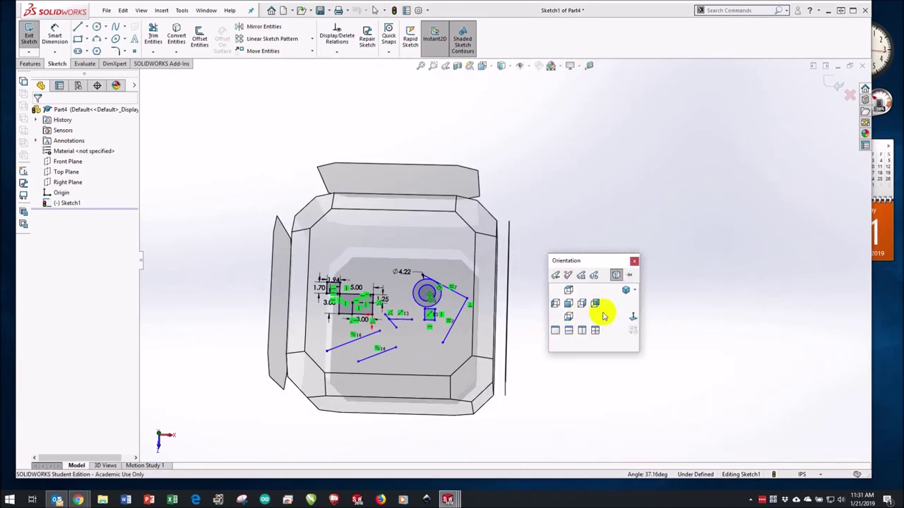
left_click(633, 315)
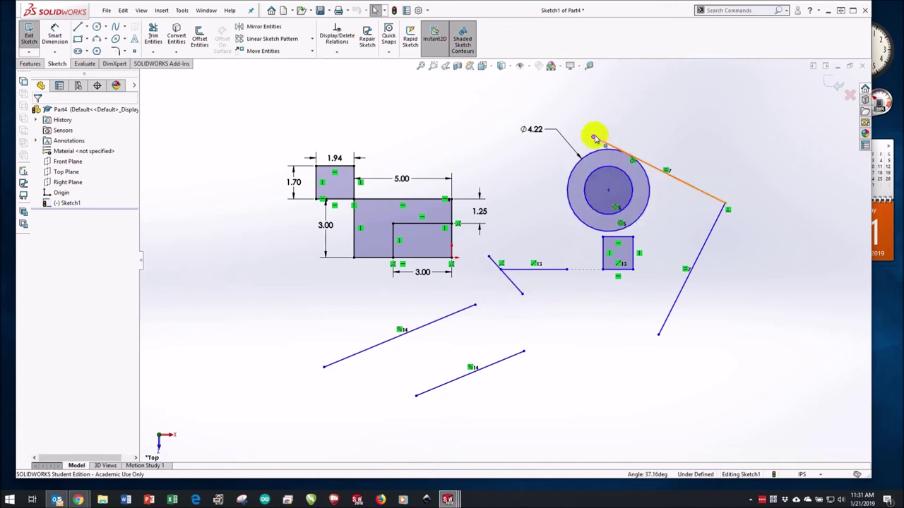
- Shorten the upper-right tangent line, exit Sketch1, and switch to the course page in Chrome
left_click_drag(594, 138, 667, 173)
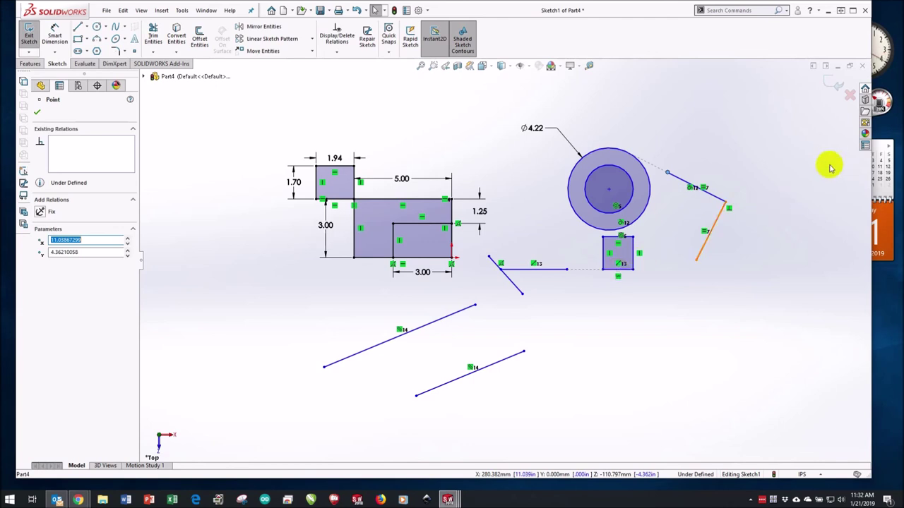
left_click(834, 86)
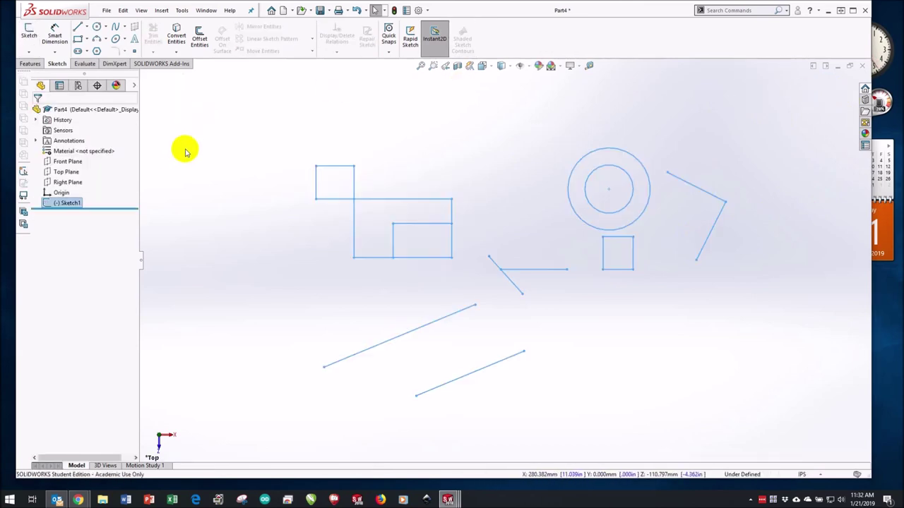
key("alt+Tab")
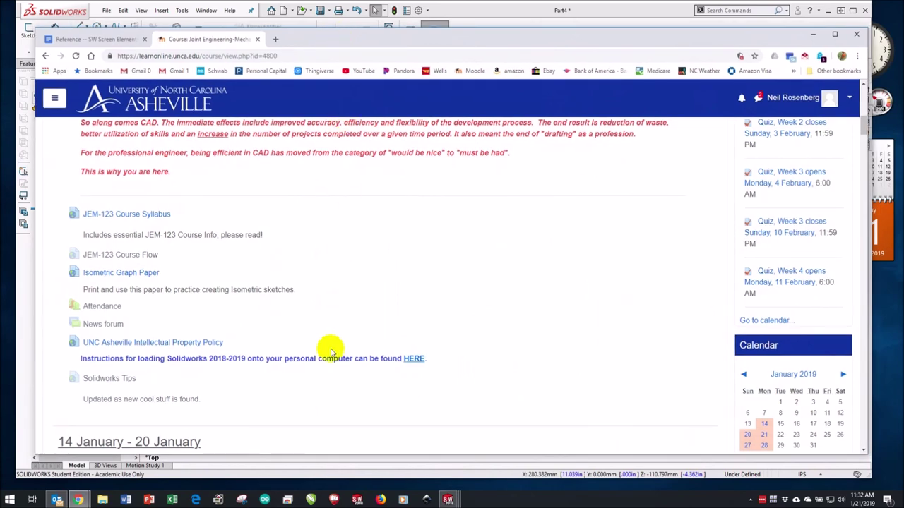
- Scroll to Week 1 and open the 'Reference -- SW Screen Elements' document
scroll(322, 306, "down", 13)
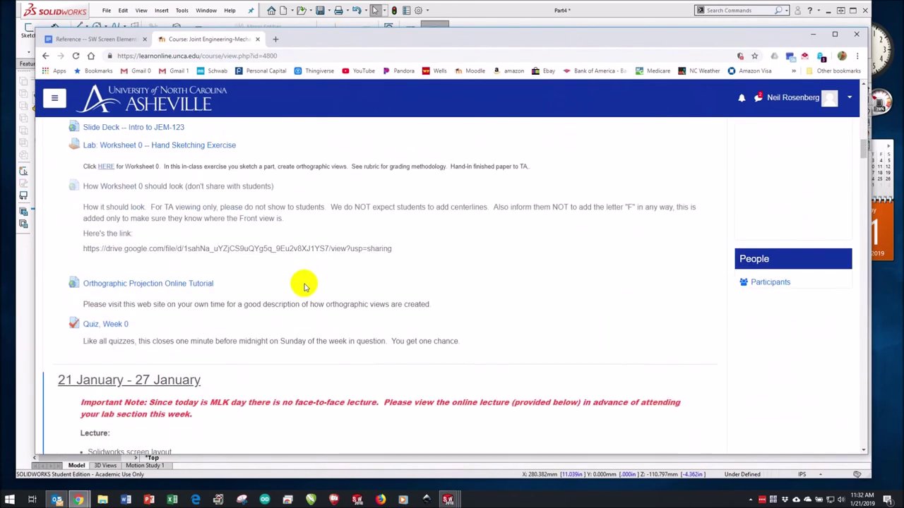
scroll(293, 282, "down", 2)
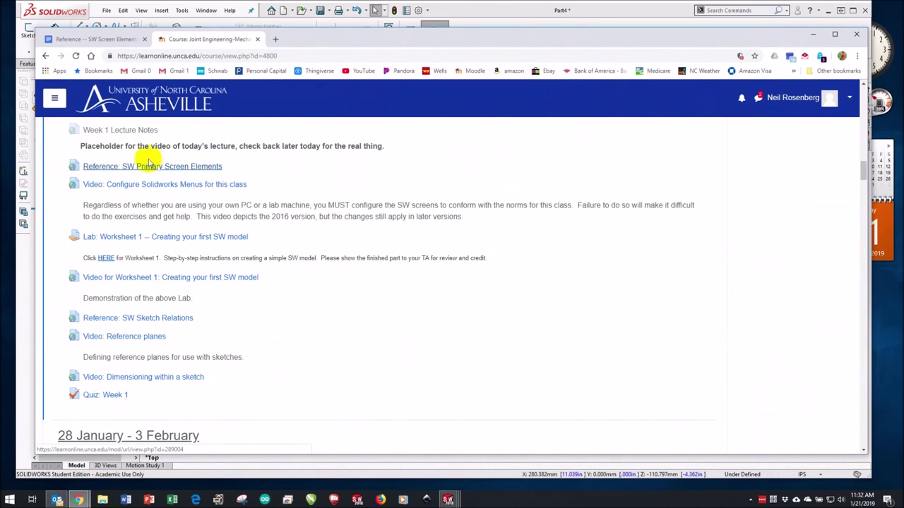
left_click(92, 38)
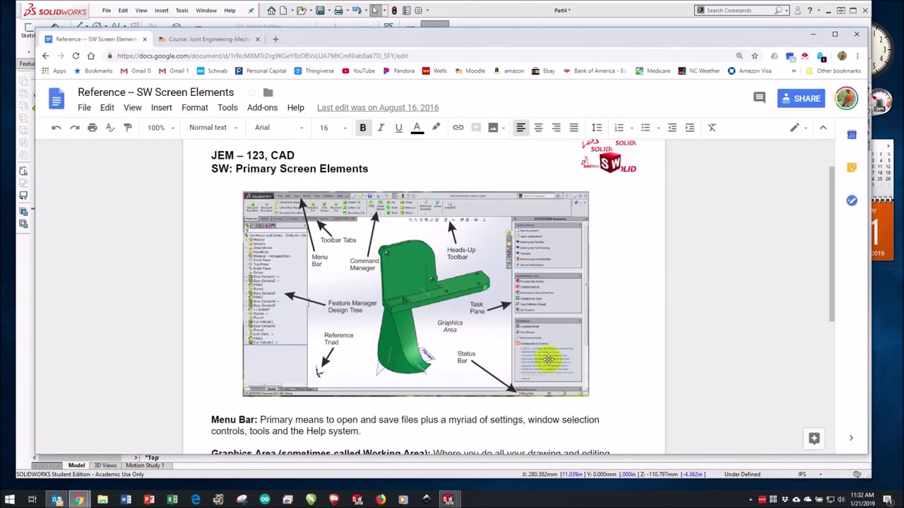
- Follow the Worksheet 1 HERE link, then return to the Moodle course page
left_click(405, 300)
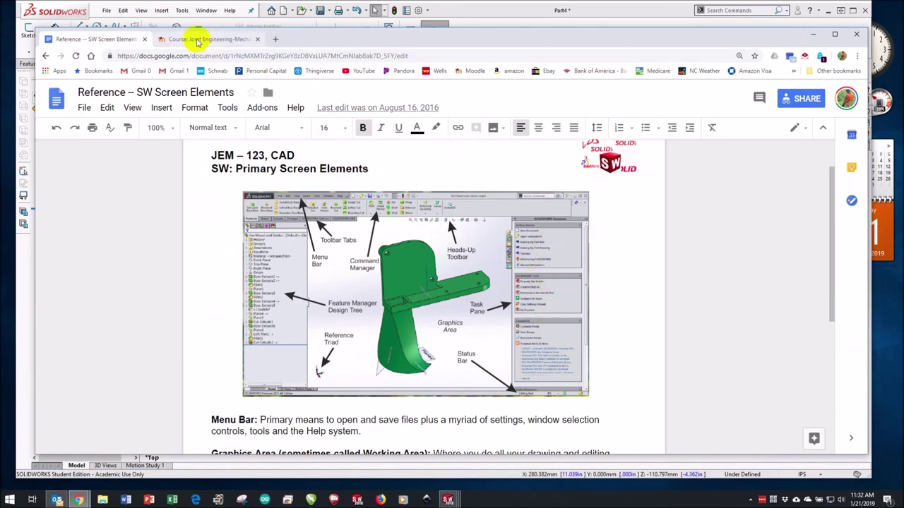
left_click(196, 38)
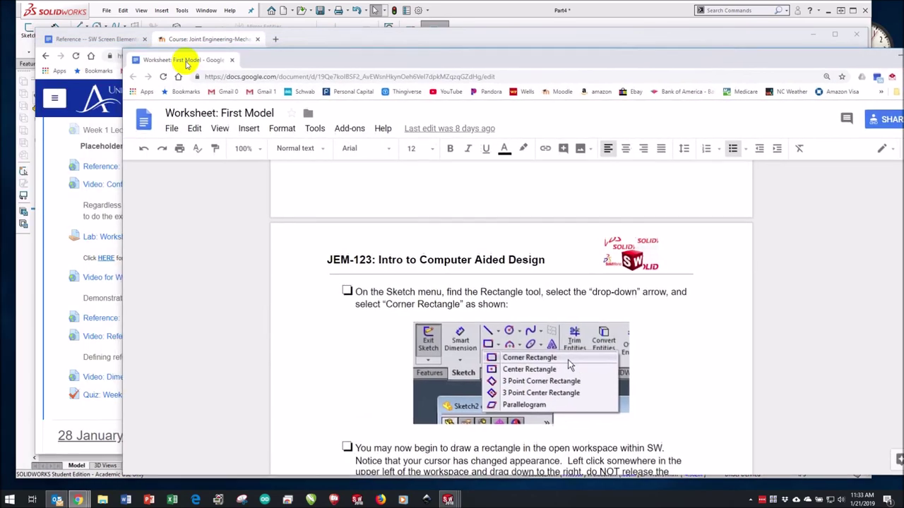
- Merge the 'Worksheet: First Model' window into the main browser and scroll through it
left_click_drag(184, 57, 205, 39)
scroll(547, 318, "up", 15)
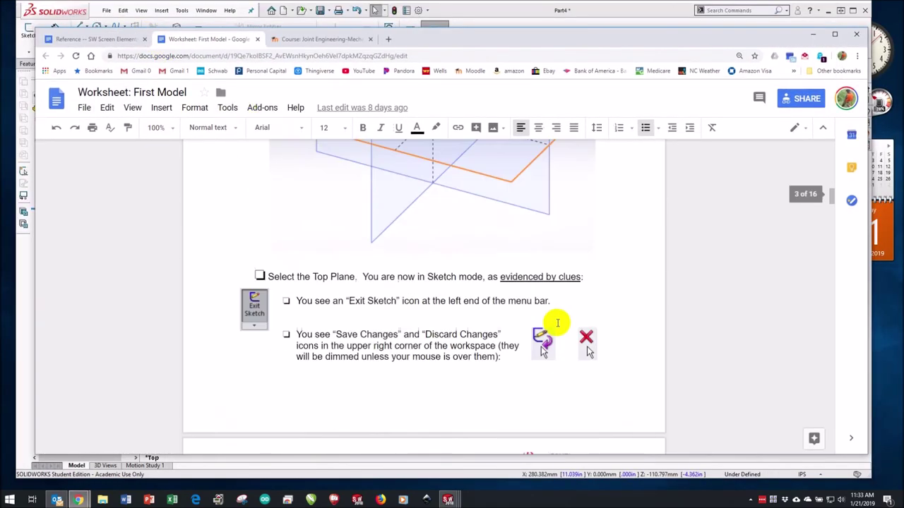
scroll(529, 311, "up", 15)
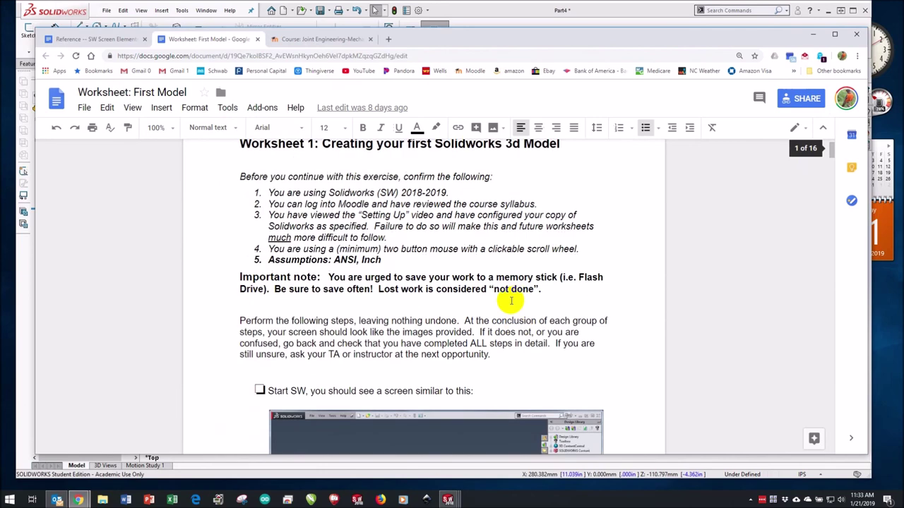
scroll(513, 295, "down", 3)
scroll(503, 295, "down", 10)
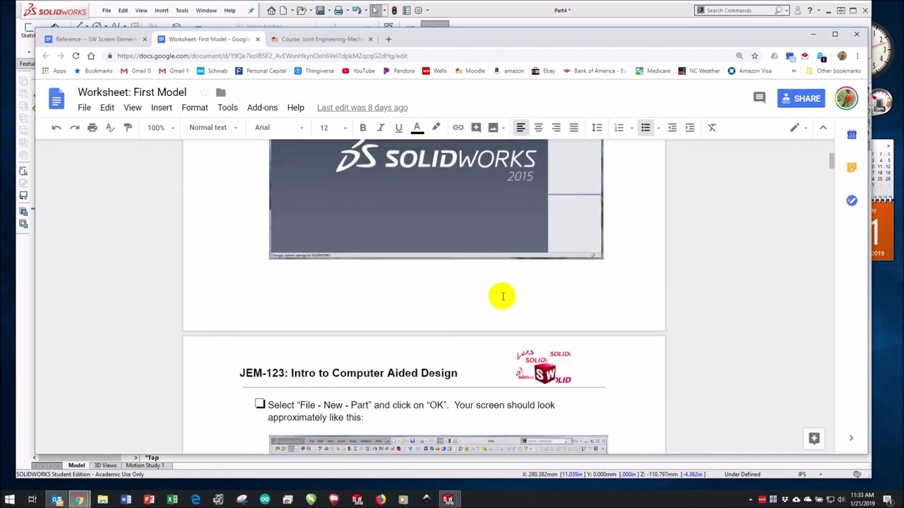
scroll(485, 287, "down", 10)
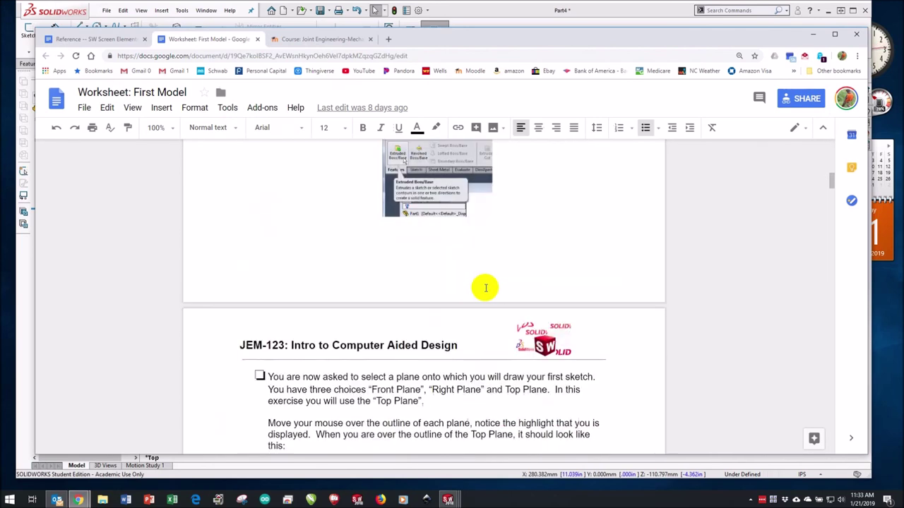
scroll(488, 289, "down", 11)
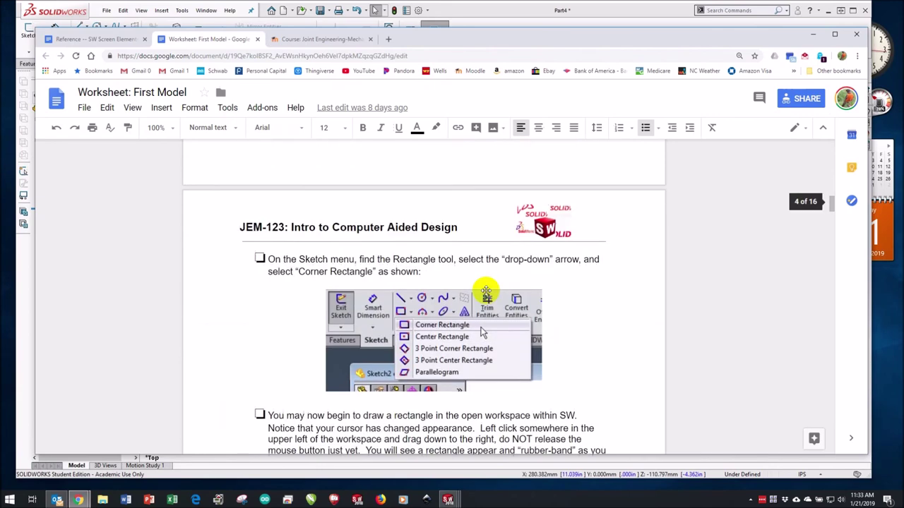
scroll(486, 291, "down", 12)
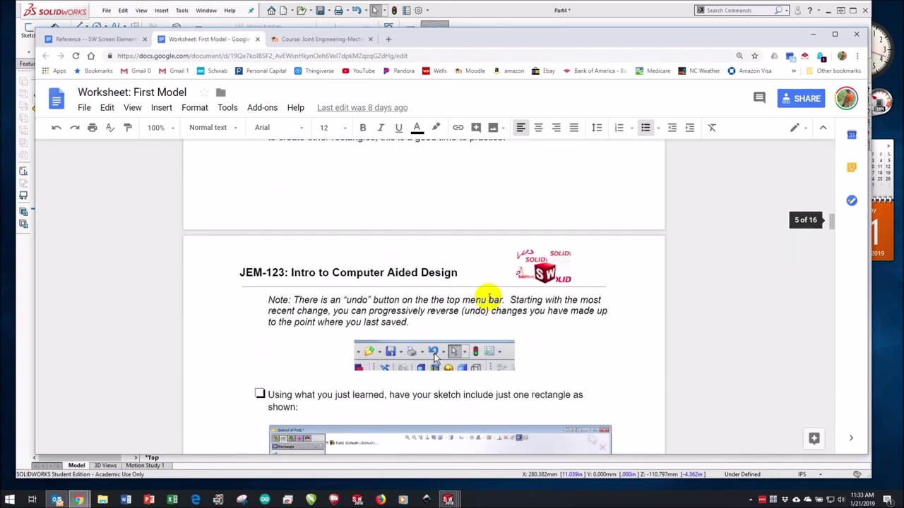
scroll(490, 300, "down", 12)
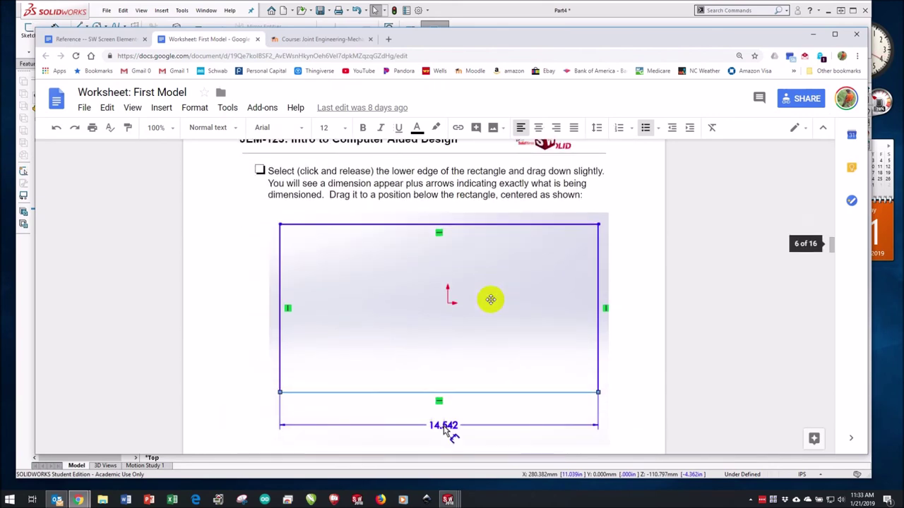
scroll(490, 298, "down", 12)
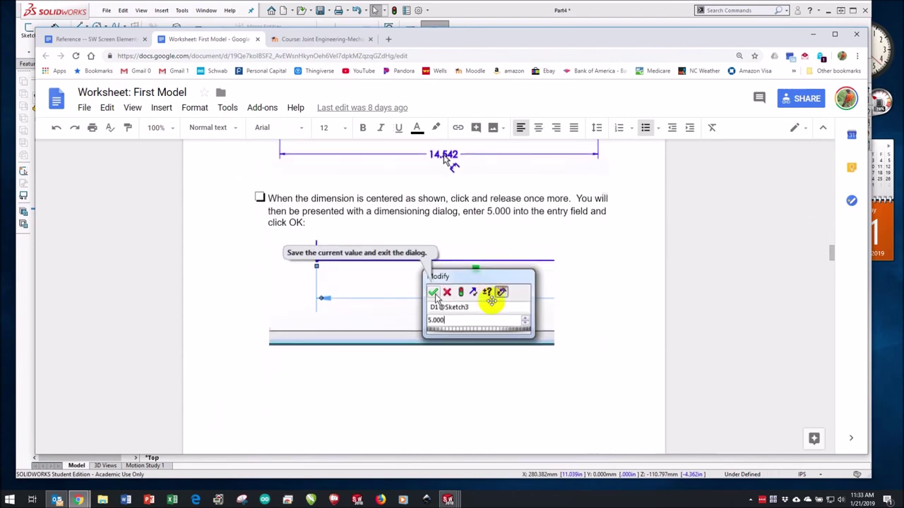
scroll(491, 300, "down", 12)
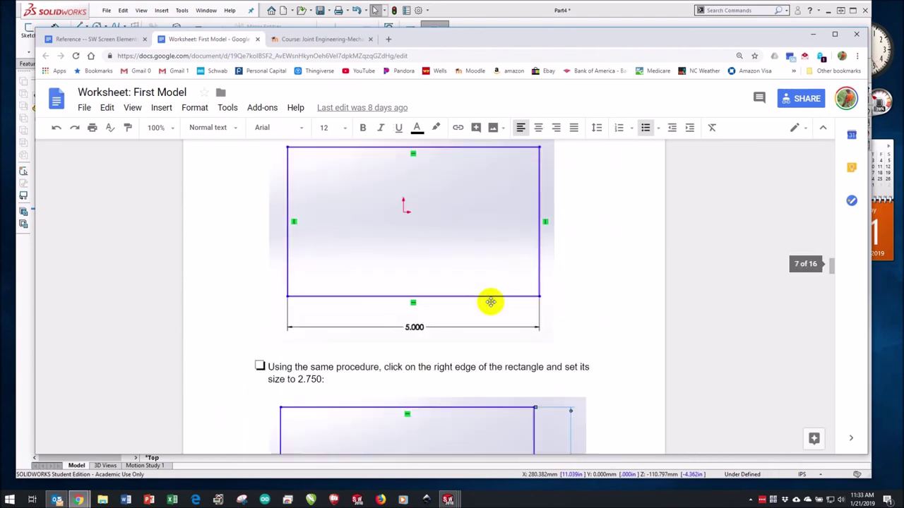
scroll(487, 297, "down", 5)
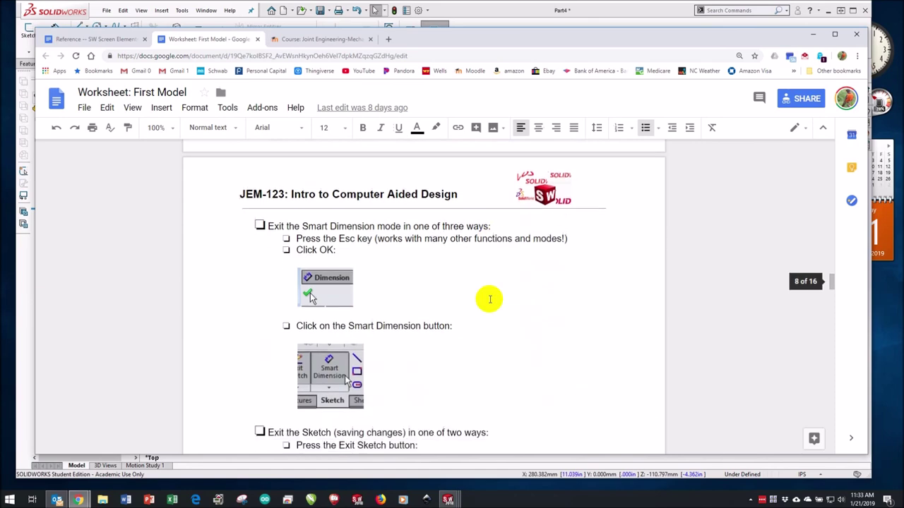
scroll(491, 300, "down", 6)
scroll(492, 301, "down", 10)
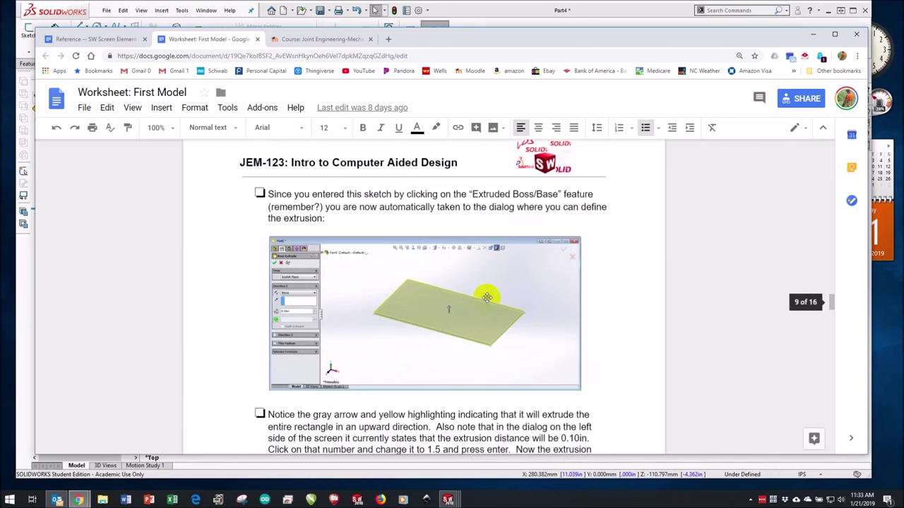
scroll(489, 302, "down", 5)
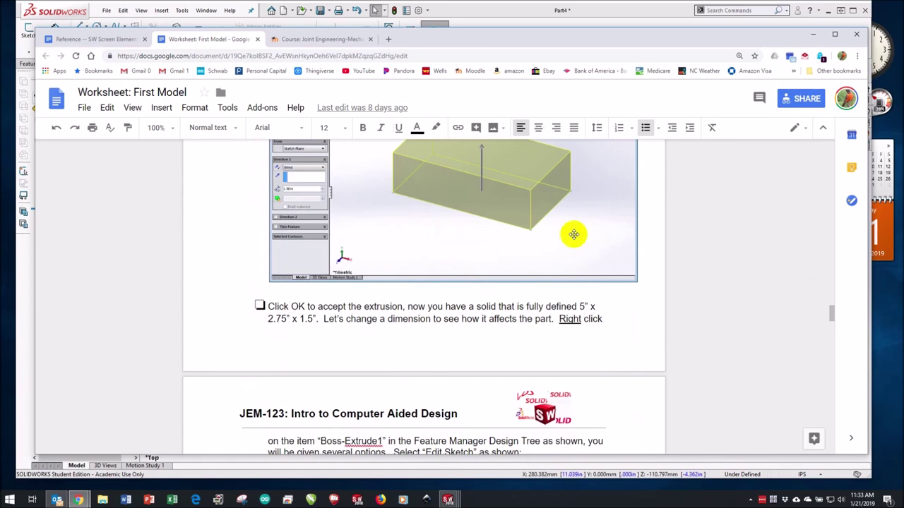
- Jump to the worksheet's final page 16, then return to the course tab
mouse_move(819, 317)
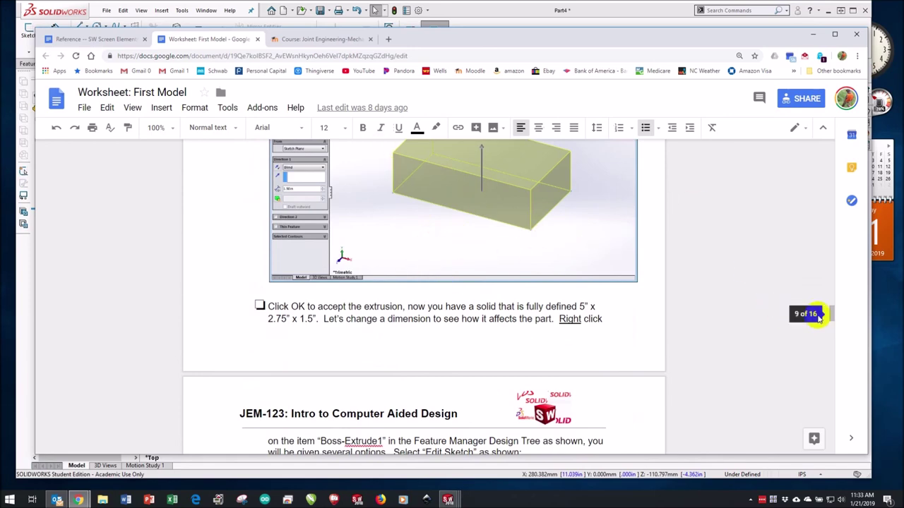
left_click_drag(832, 310, 805, 459)
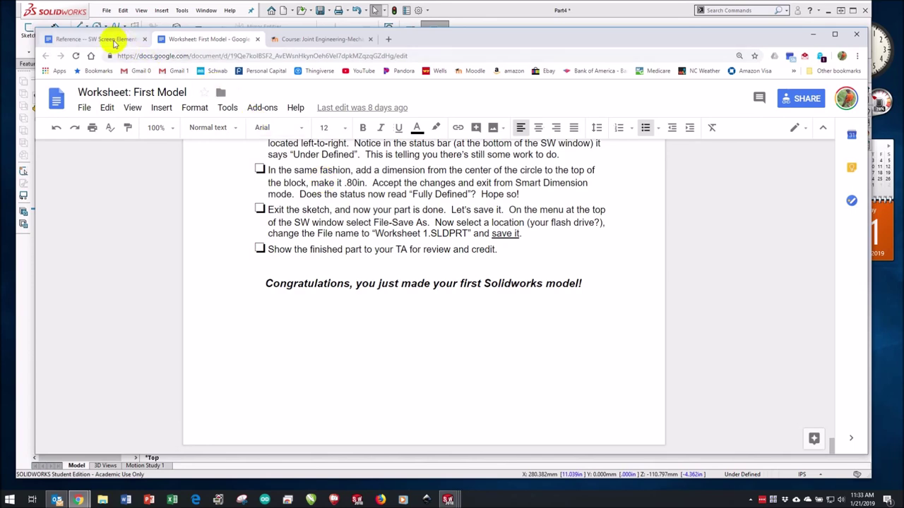
left_click(286, 40)
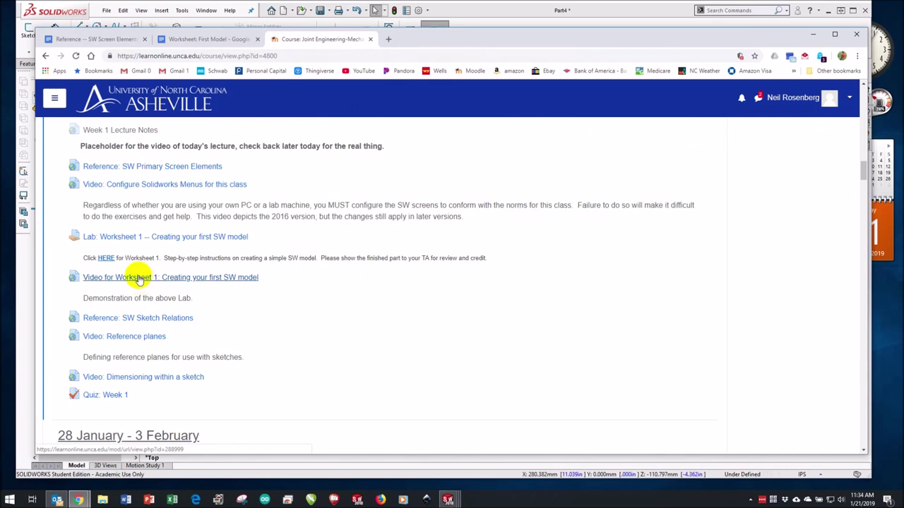
left_click(135, 319)
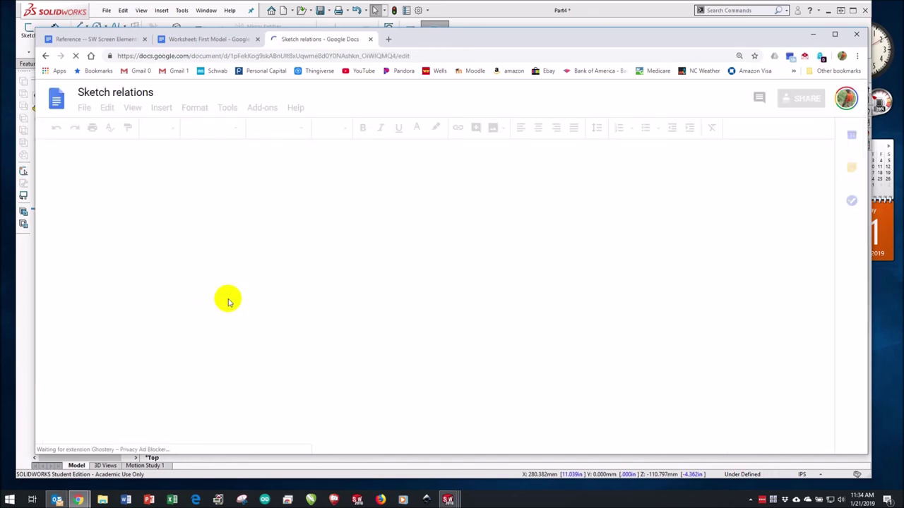
scroll(286, 289, "down", 4)
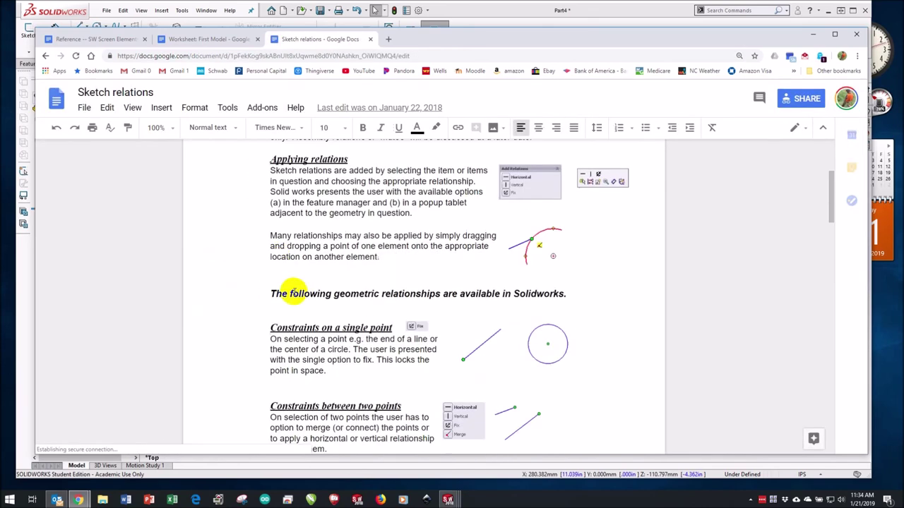
scroll(299, 291, "down", 5)
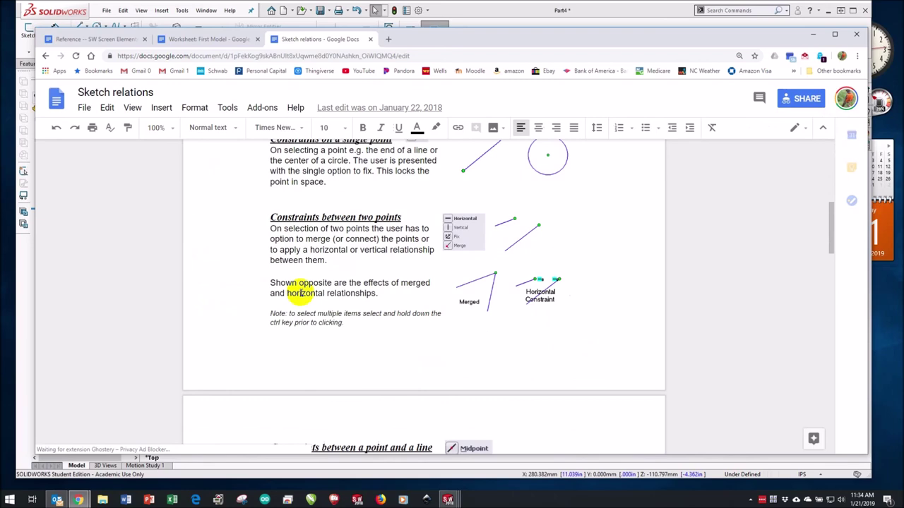
scroll(299, 291, "down", 5)
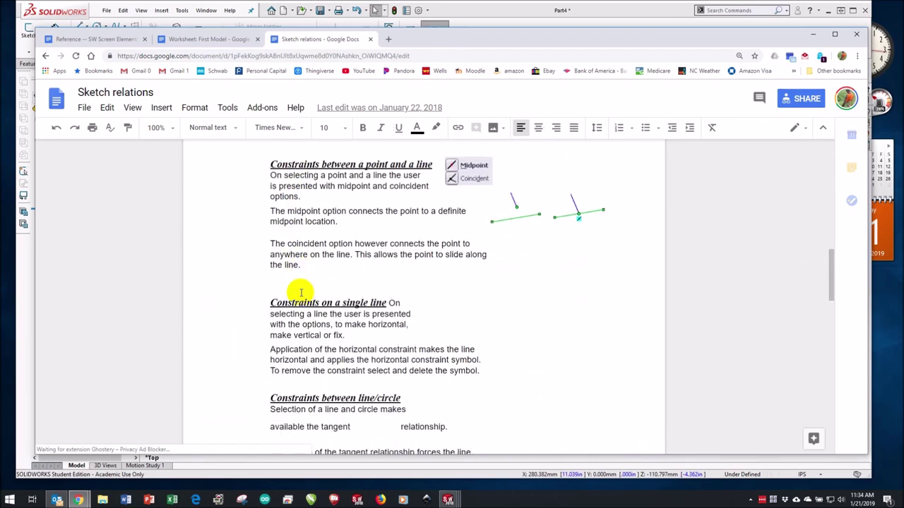
scroll(299, 292, "down", 5)
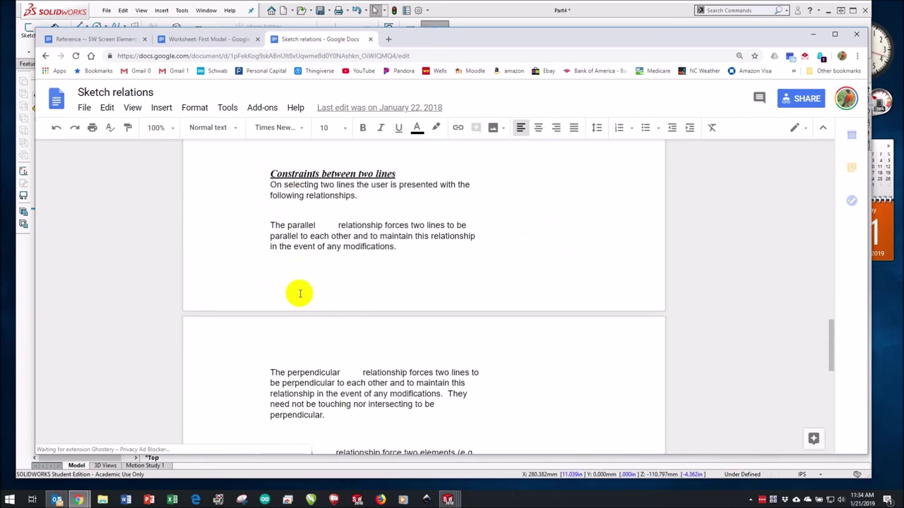
scroll(295, 290, "up", 1)
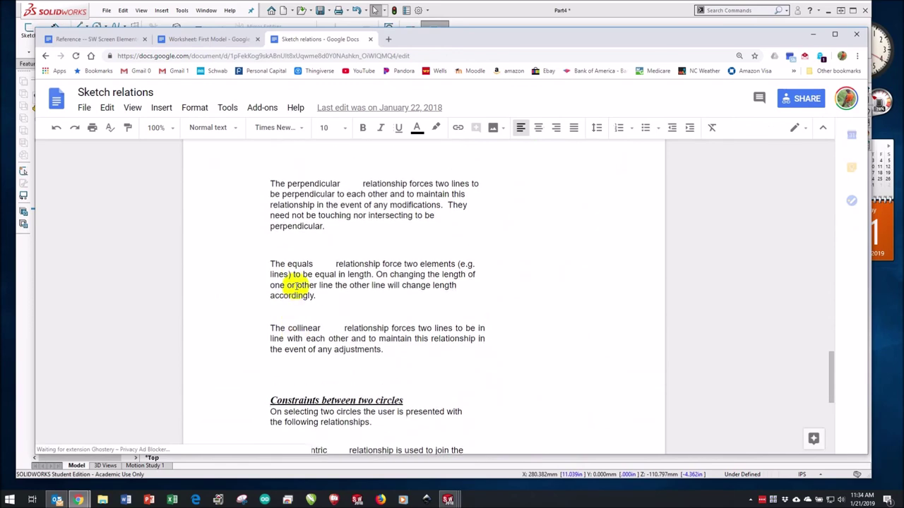
scroll(293, 285, "up", 5)
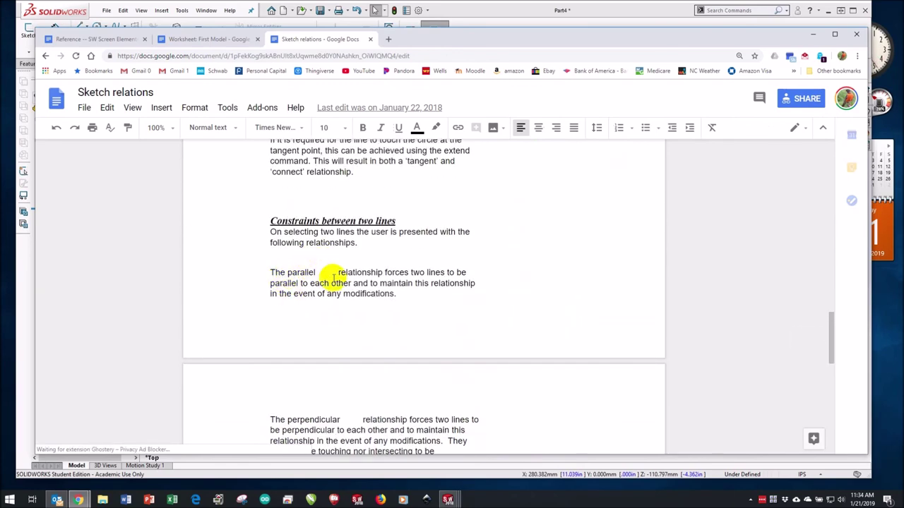
left_click(325, 274)
double_click(422, 313)
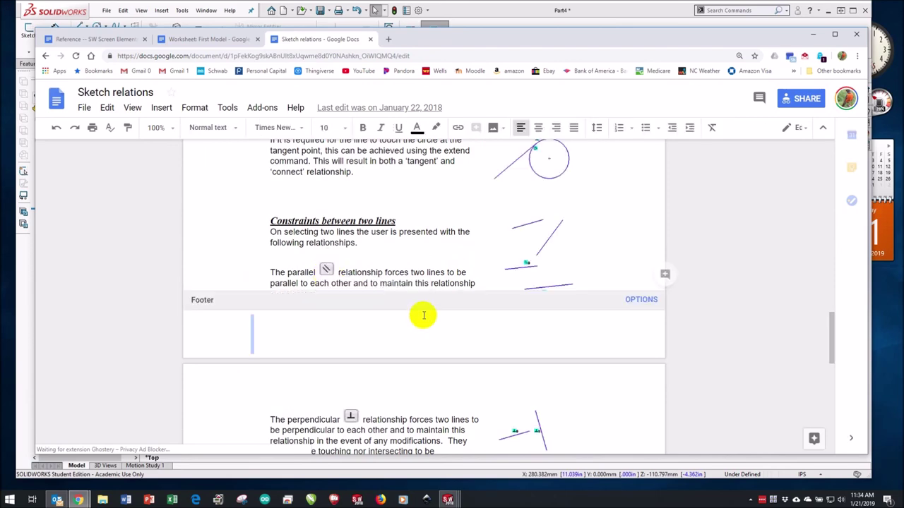
scroll(305, 282, "up", 10)
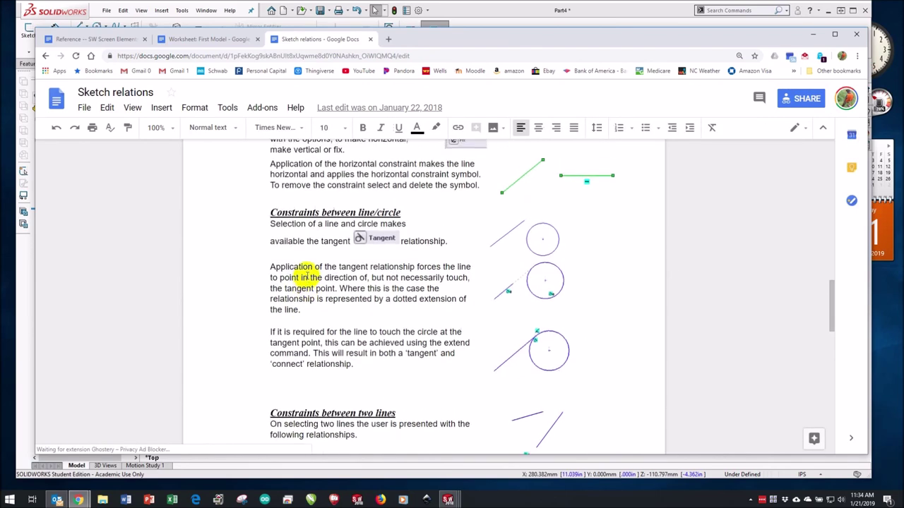
scroll(307, 279, "up", 6)
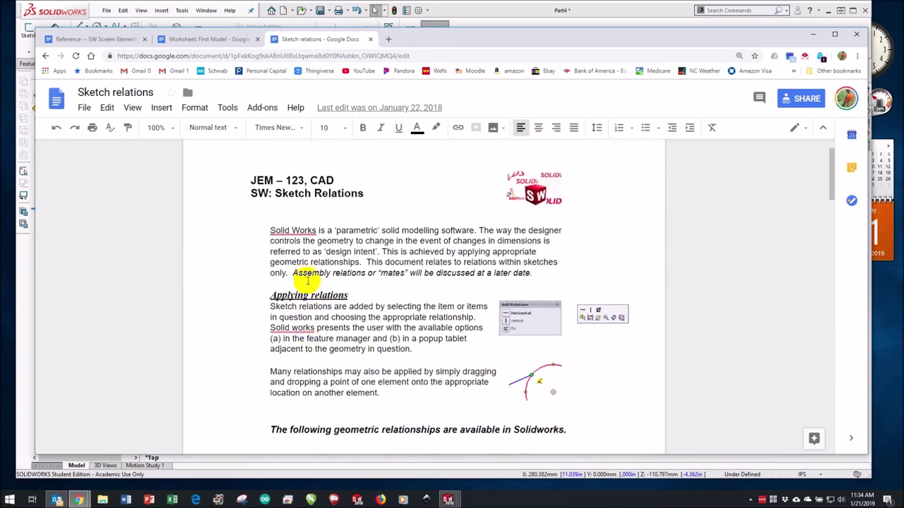
scroll(318, 286, "down", 4)
scroll(319, 289, "down", 10)
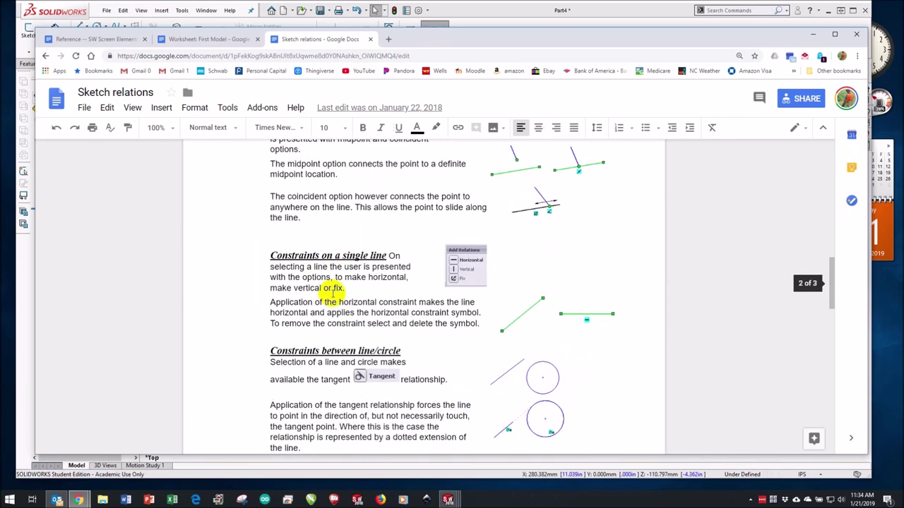
scroll(338, 299, "down", 3)
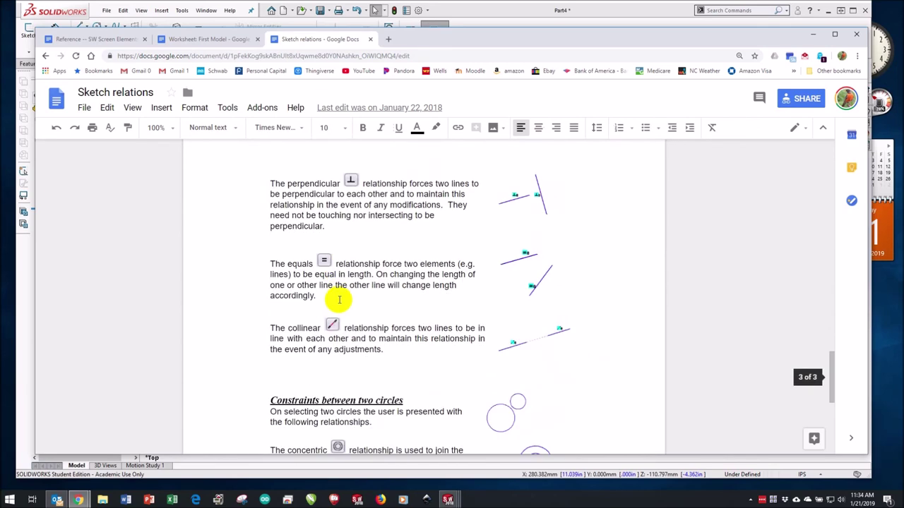
scroll(339, 300, "down", 2)
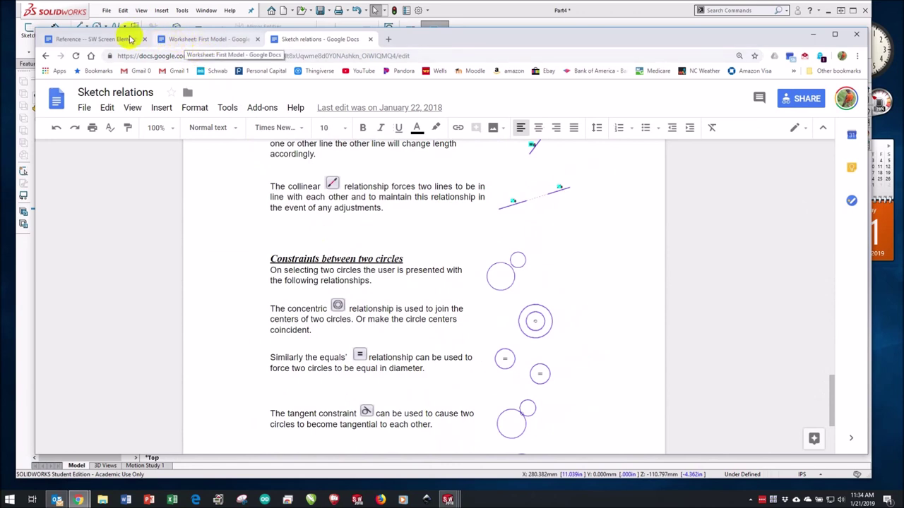
left_click(45, 55)
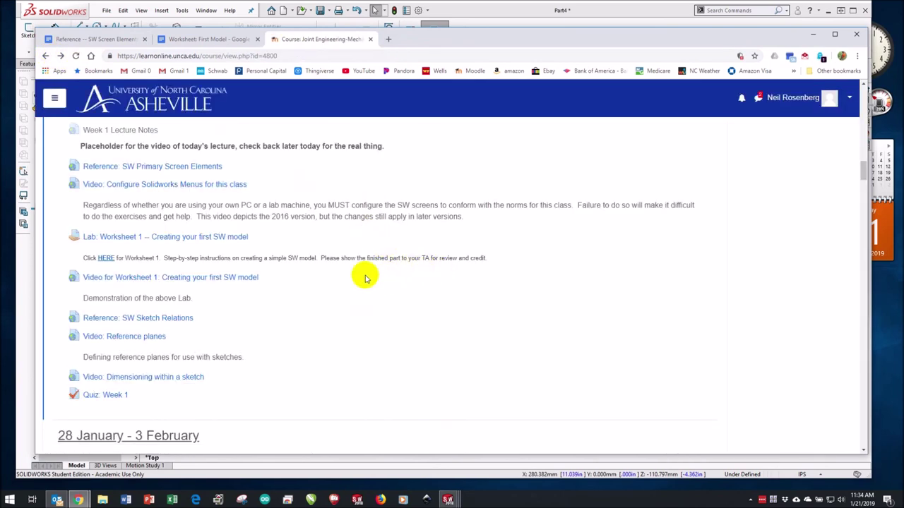